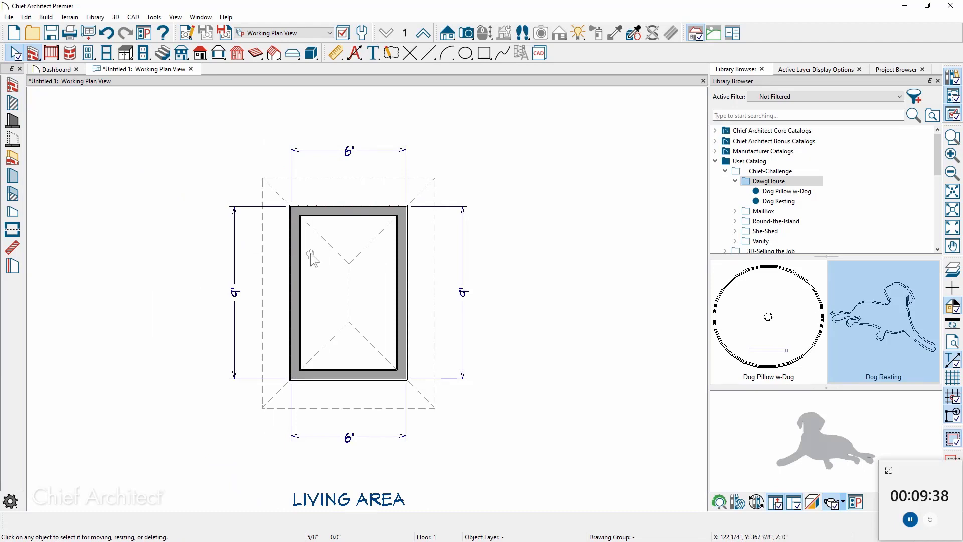
Step: Set the first floor's default finished ceiling height to 48" in the floor level defaults
left_click(363, 36)
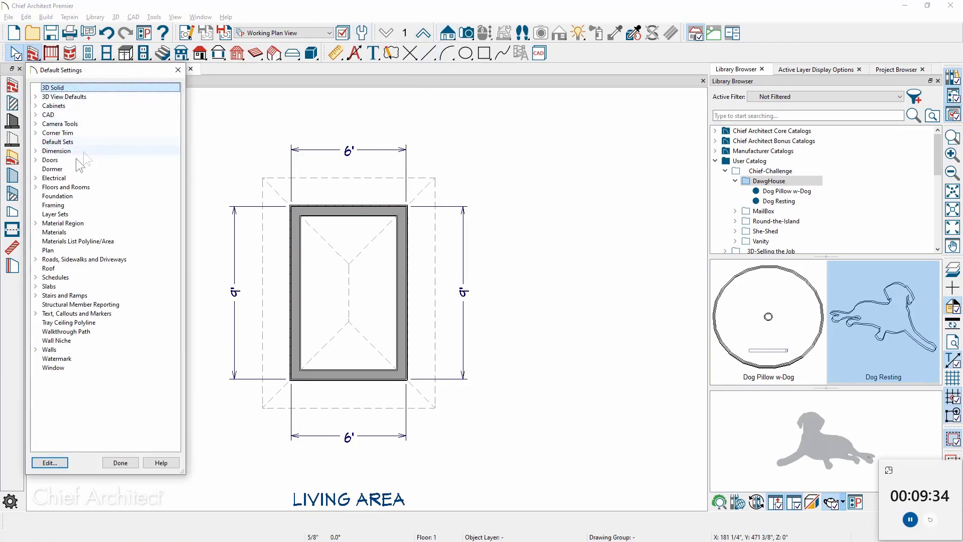
left_click(36, 187)
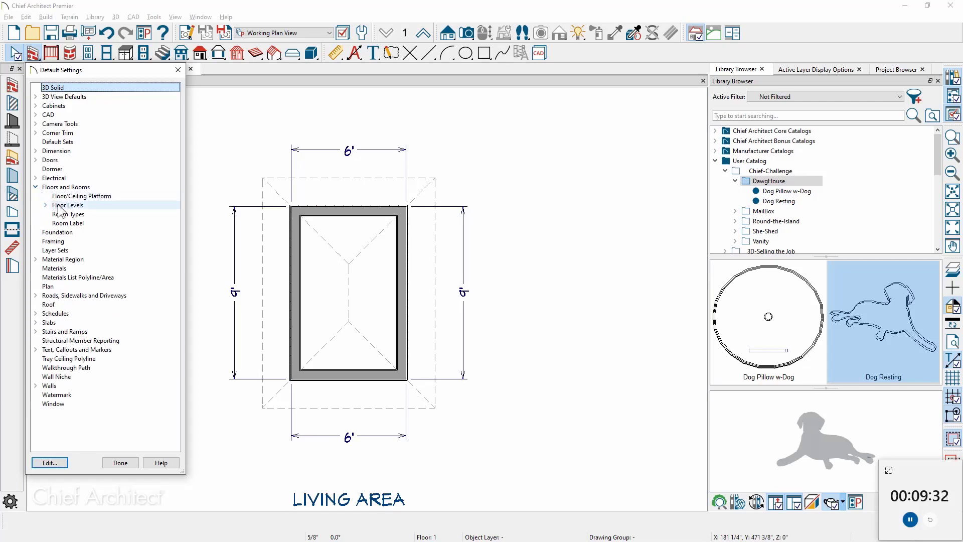
left_click(45, 205)
left_click(64, 215)
double_click(65, 214)
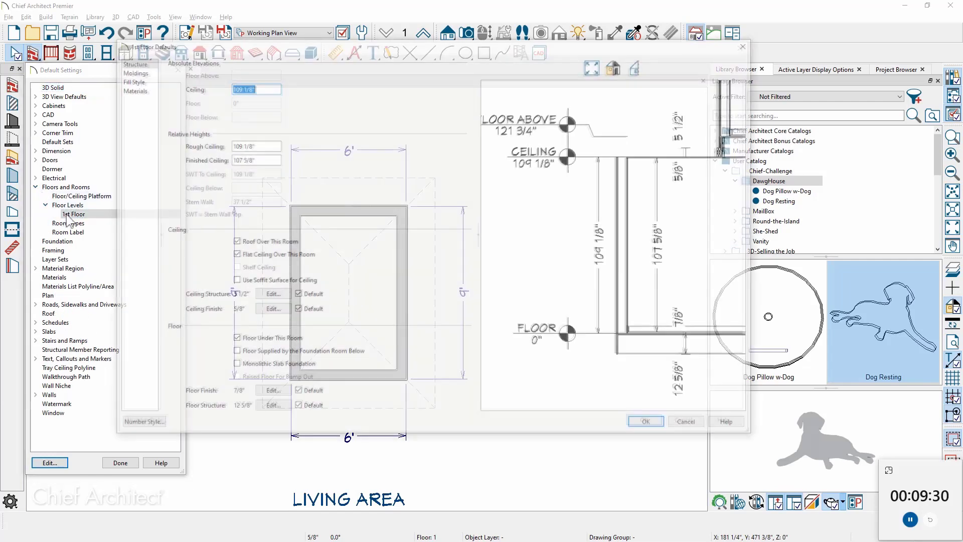
left_click(263, 159)
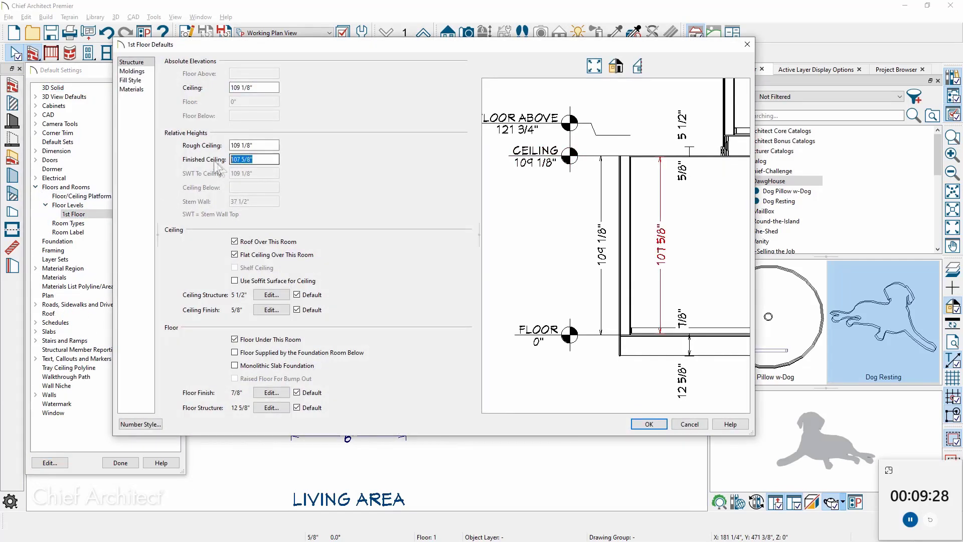
key("Return")
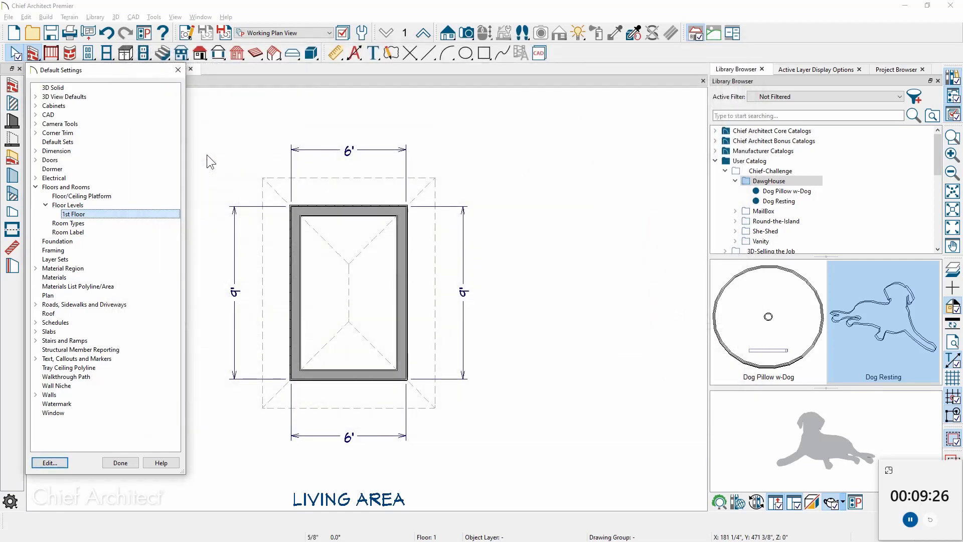
left_click(121, 462)
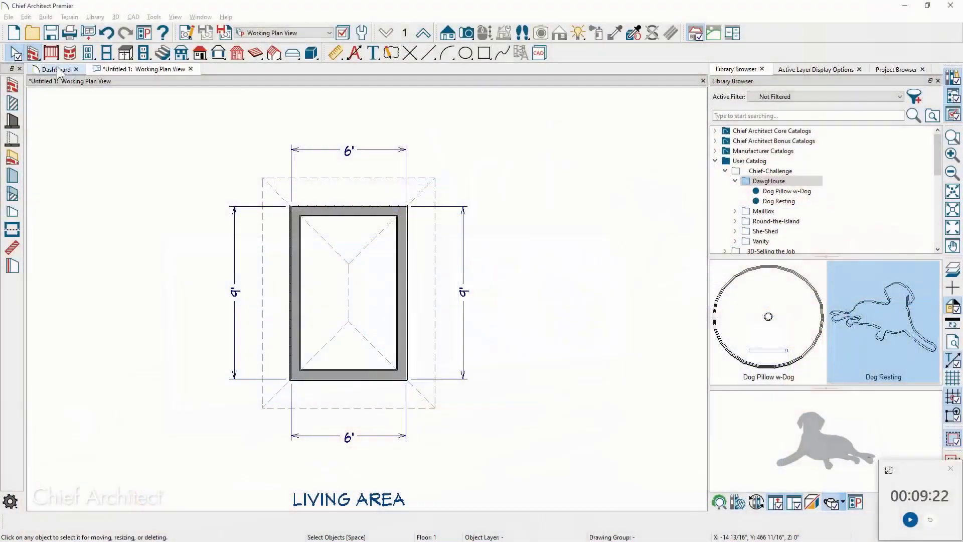
Step: Open Example.plan from the recent files and create a perspective floor overview of its 6' by 9' room
left_click(56, 69)
left_click(80, 223)
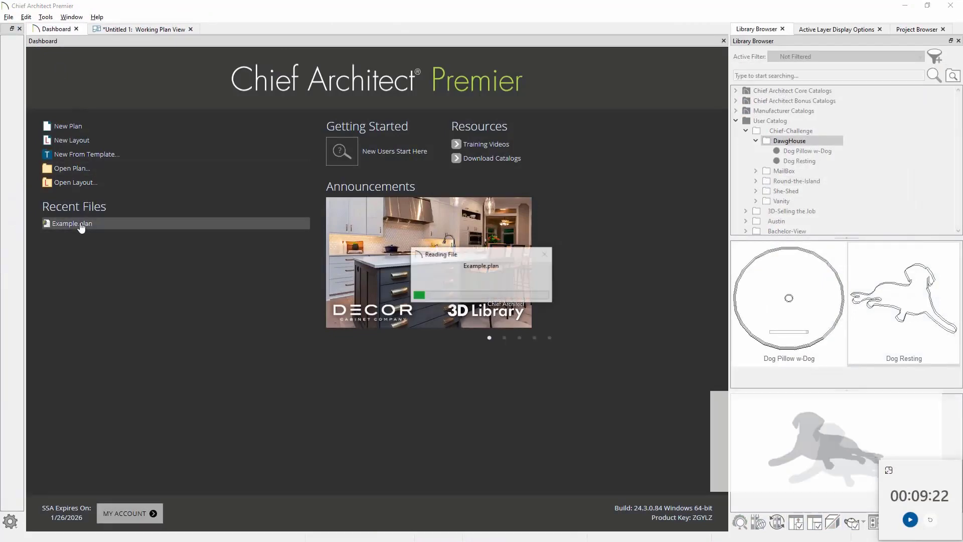
left_click(466, 33)
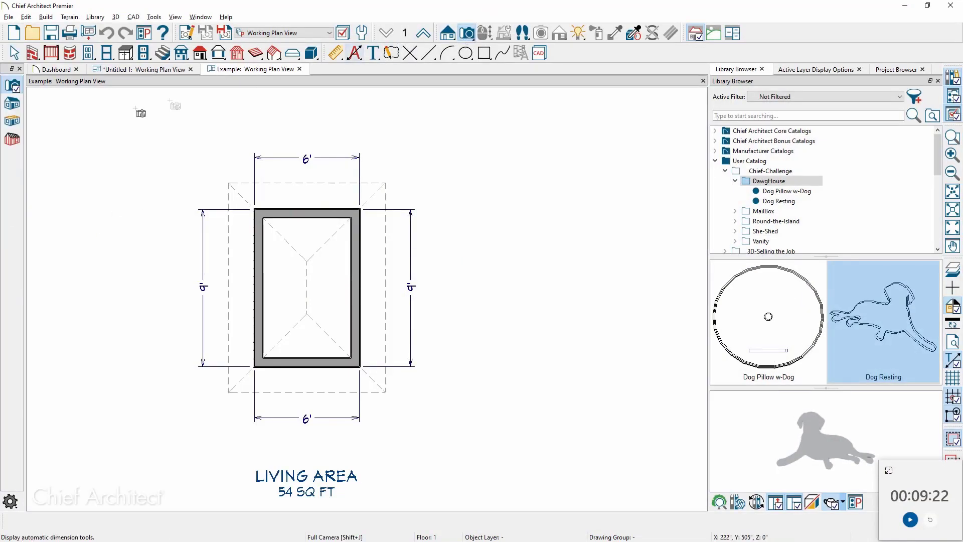
left_click_drag(35, 127, 154, 273)
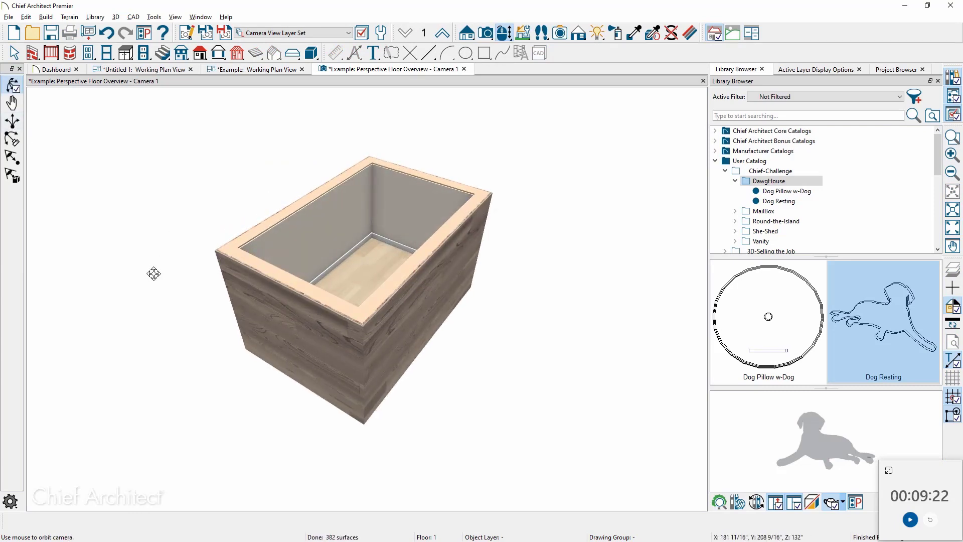
Step: Derive a second floor from the example's first floor plan and accept its floor defaults
key("Page_Up")
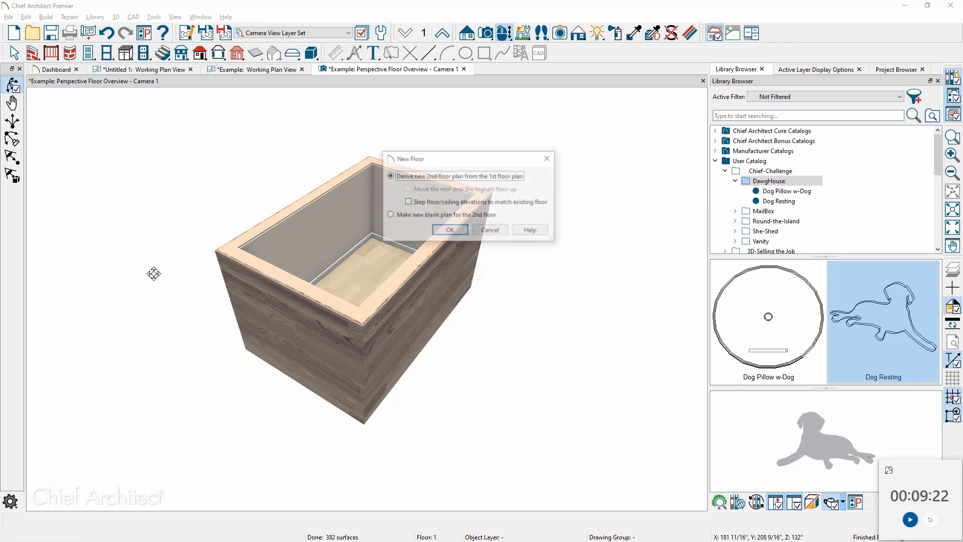
left_click(450, 231)
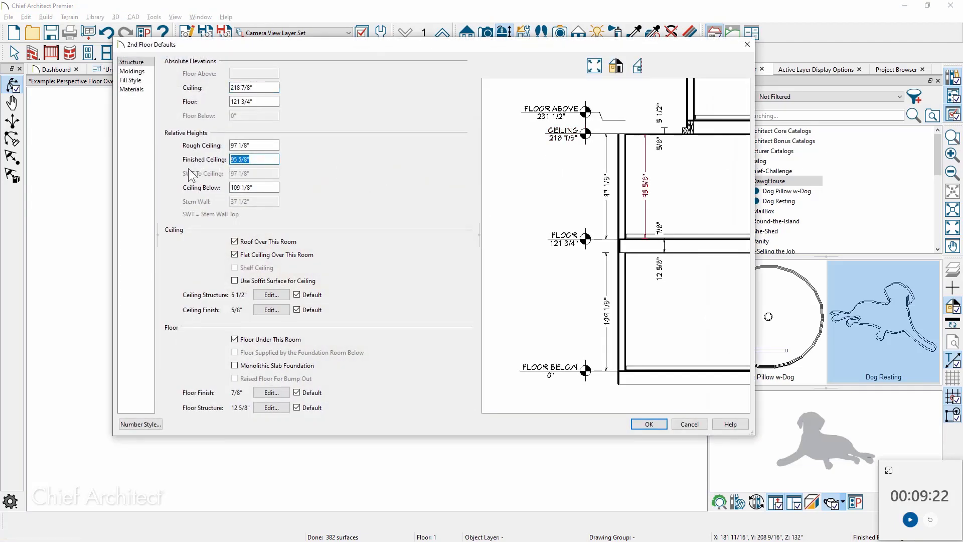
key("Return")
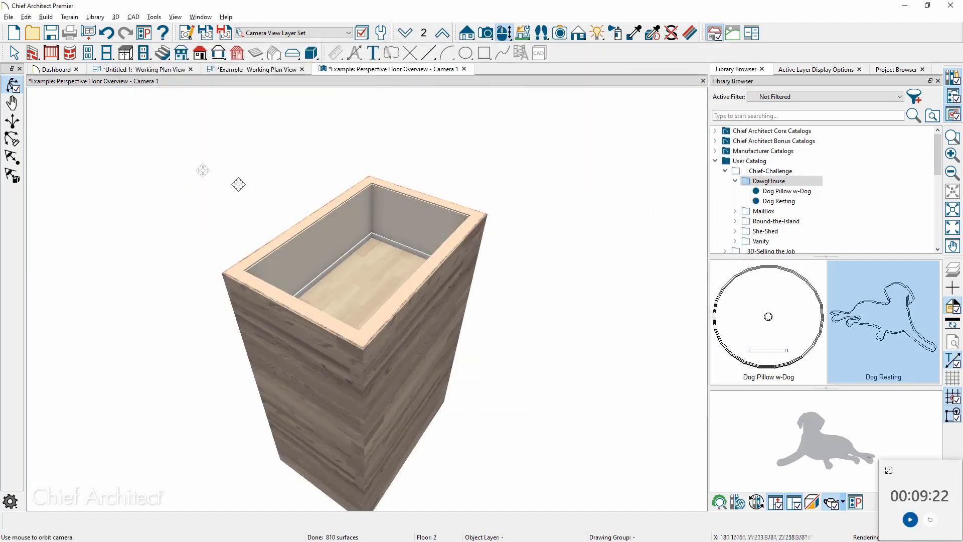
Step: Examine the example's two stacked floors in the overview using the Glass House rendering technique
left_click(577, 34)
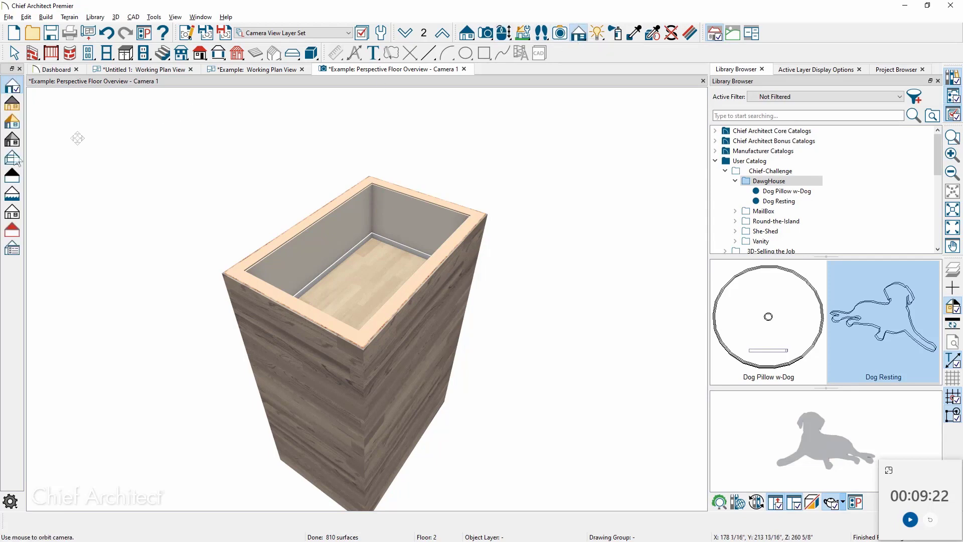
left_click(16, 163)
left_click_drag(408, 357, 419, 246)
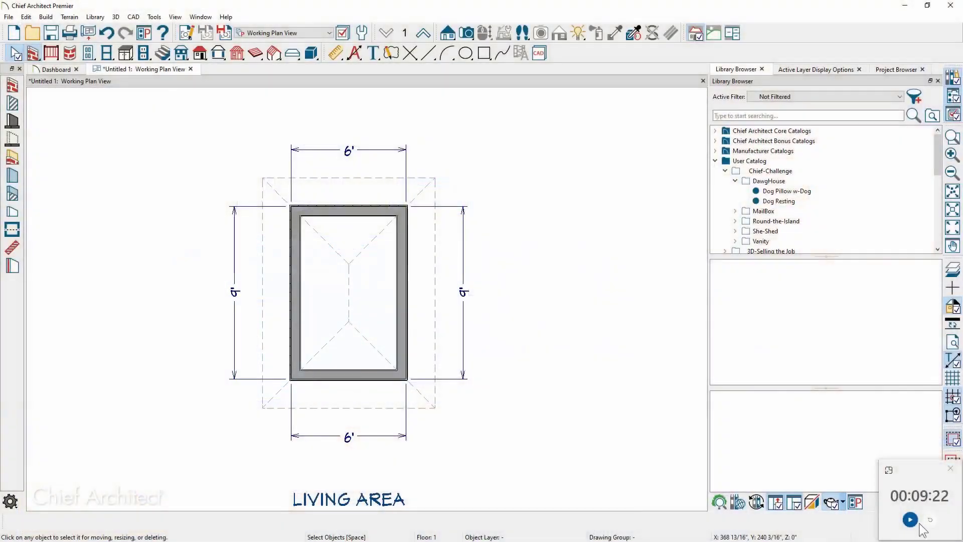
Step: Remove the Fir Framing 1 layer from the living area's floor structure in the untitled plan, leaving only the OSB-Hrz layer
left_click(910, 520)
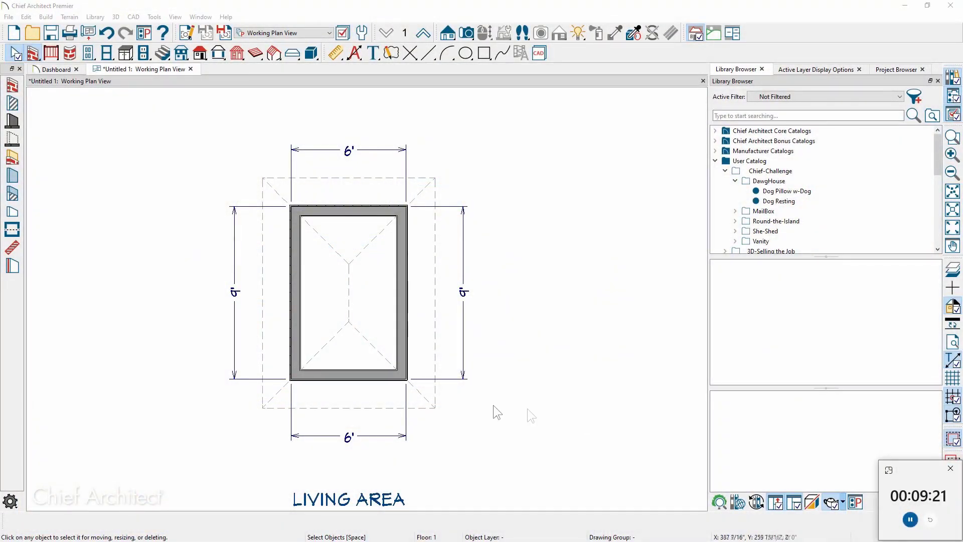
middle_click_drag(492, 405, 514, 402)
double_click(399, 295)
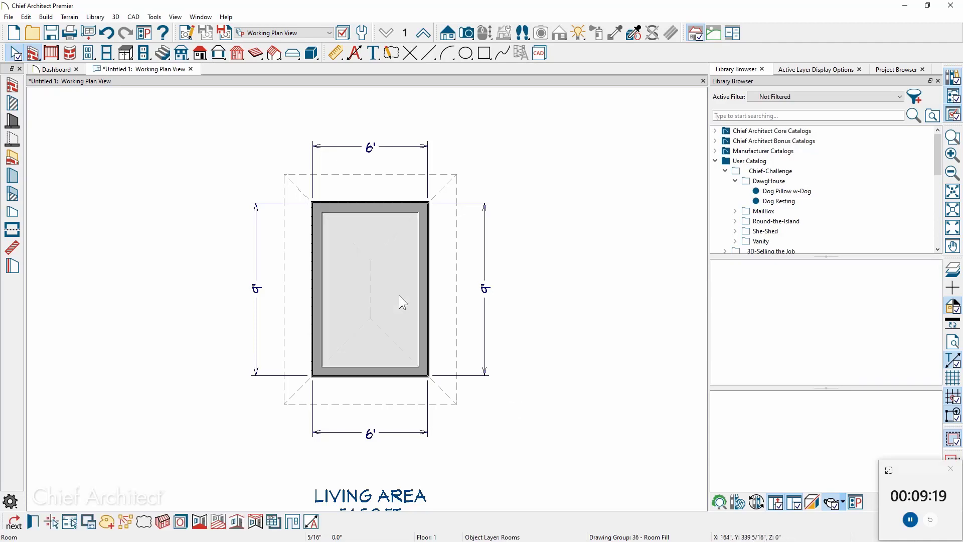
left_click(335, 109)
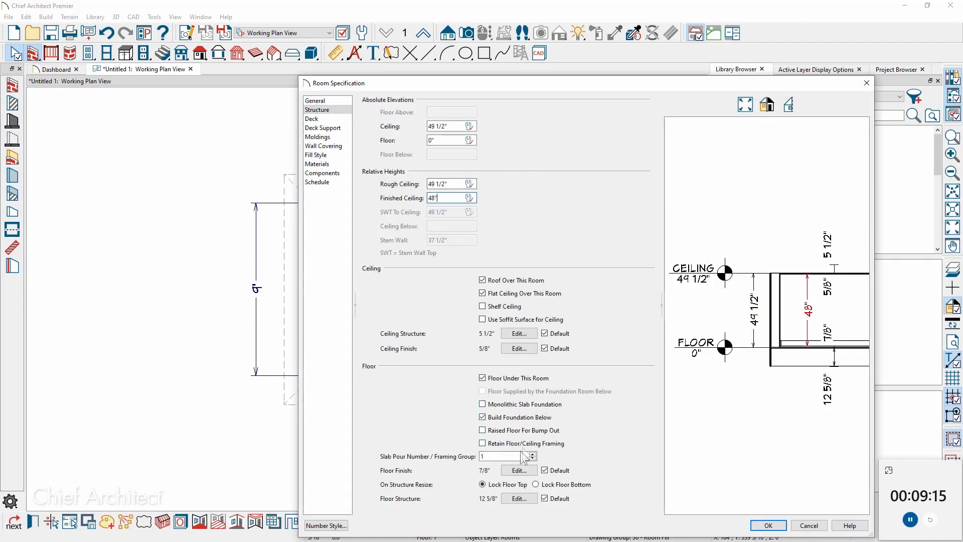
left_click(518, 499)
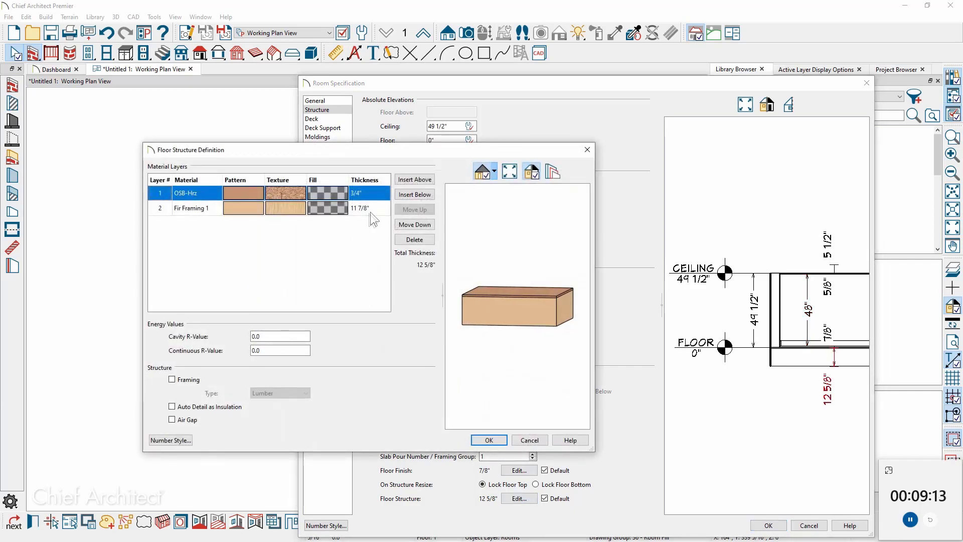
left_click(370, 212)
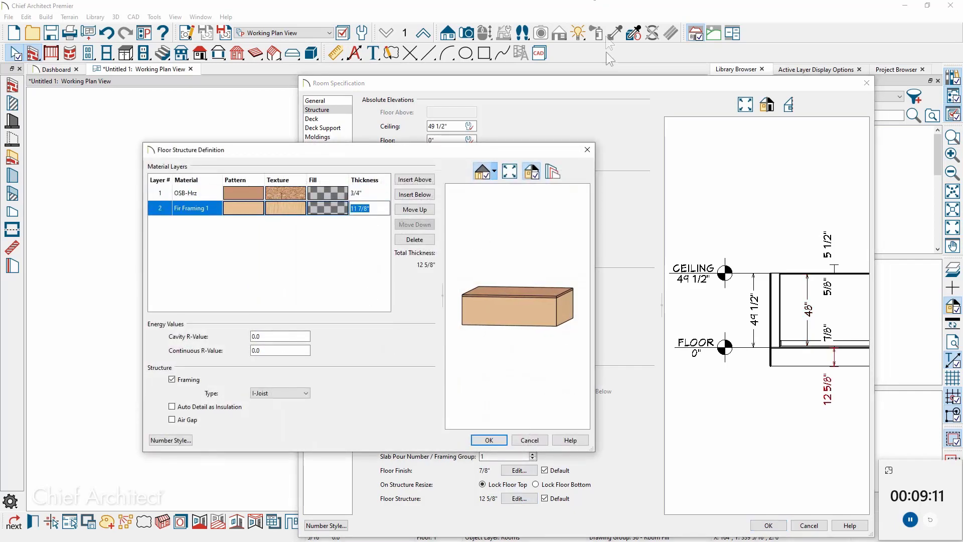
left_click(411, 238)
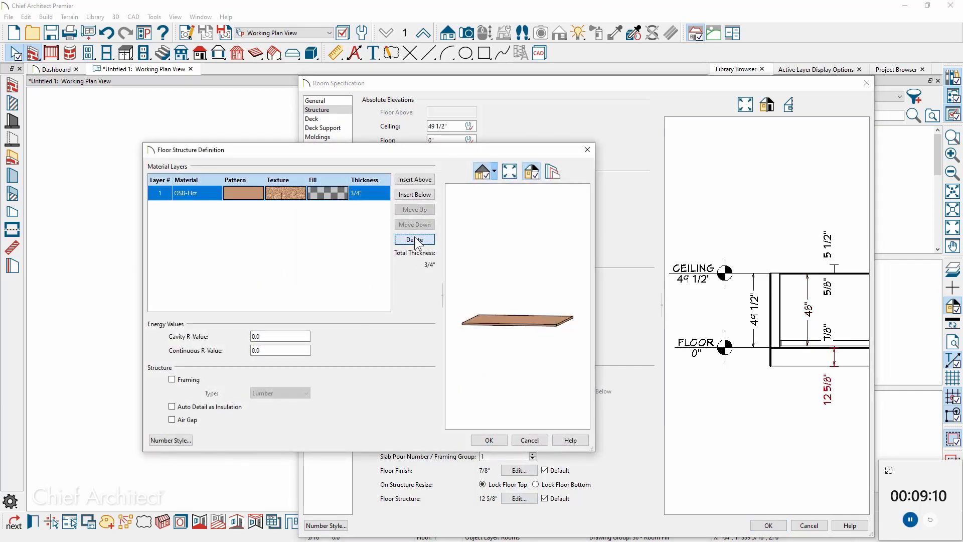
left_click(485, 439)
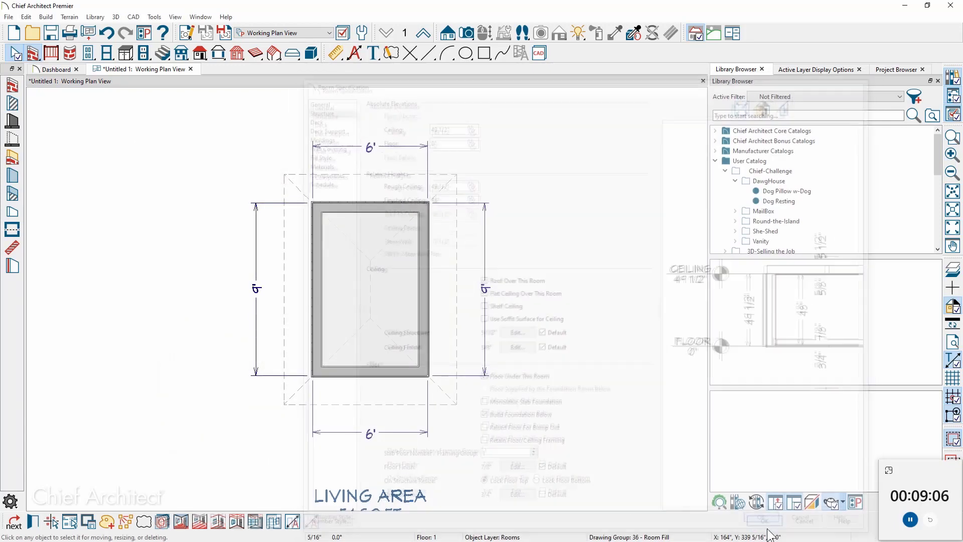
left_click(769, 526)
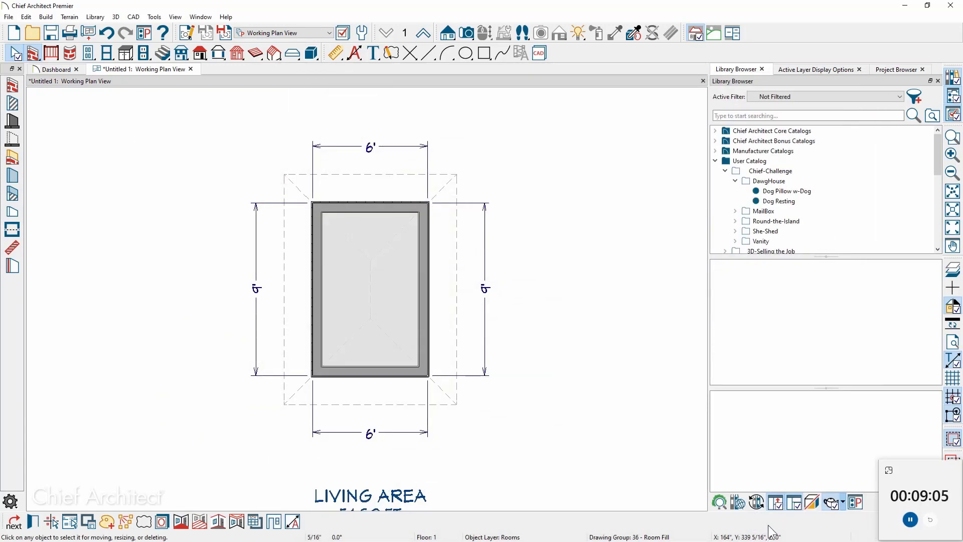
Step: Derive a second floor from the first floor plan with a 36" finished ceiling, no flat ceiling, and the soffit surface used for the ceiling
left_click(423, 34)
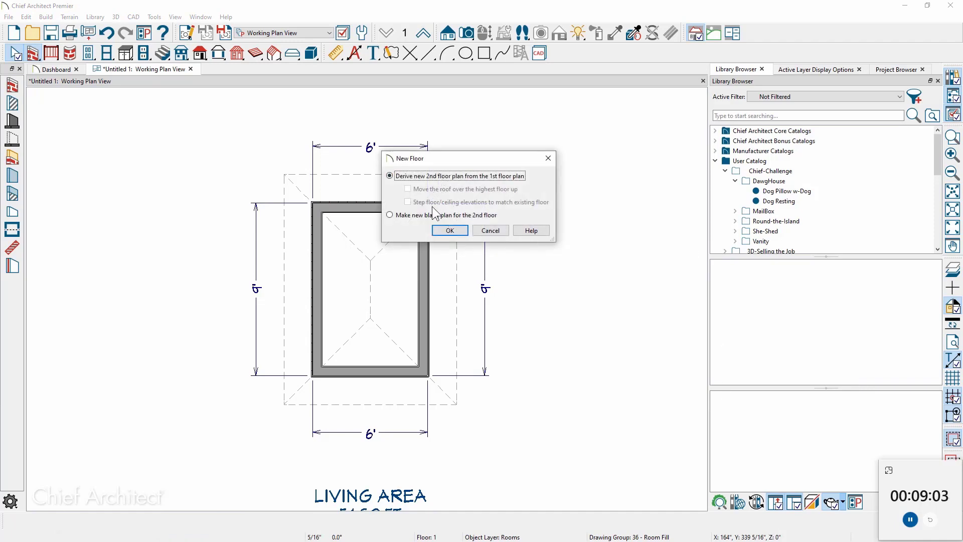
left_click(447, 230)
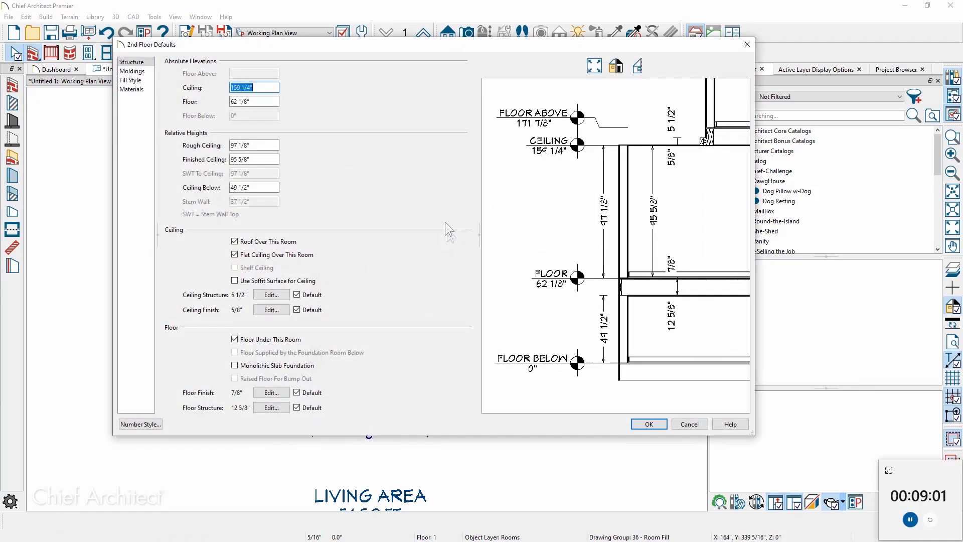
left_click_drag(265, 160, 171, 166)
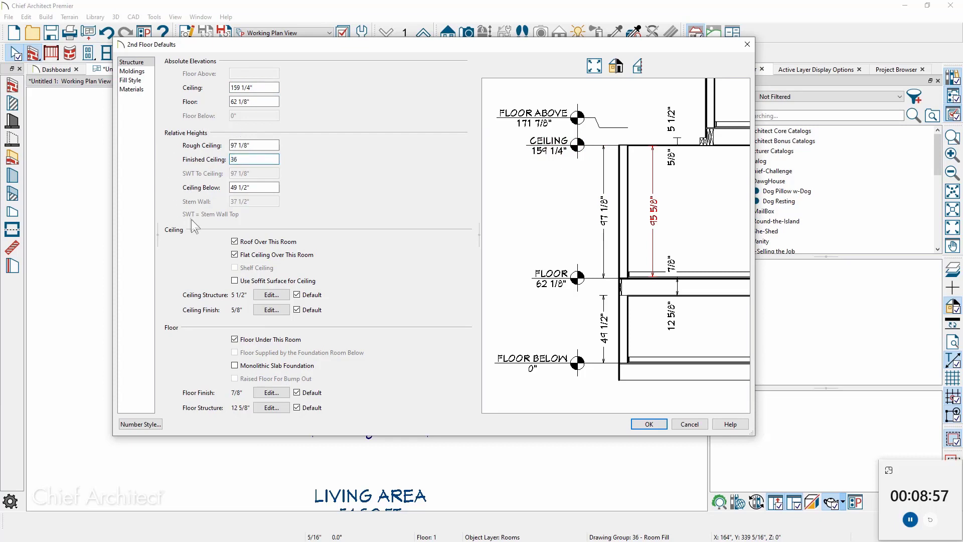
left_click(234, 255)
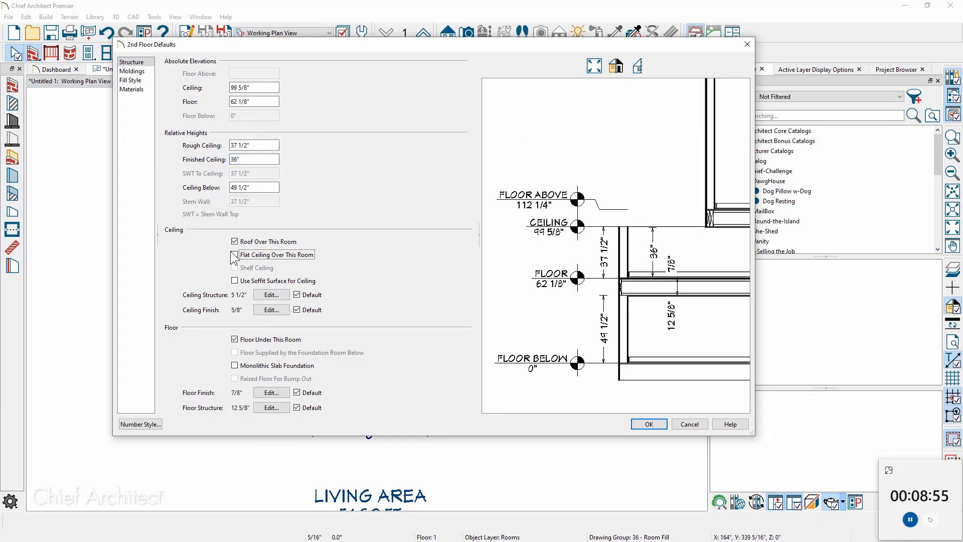
left_click(236, 281)
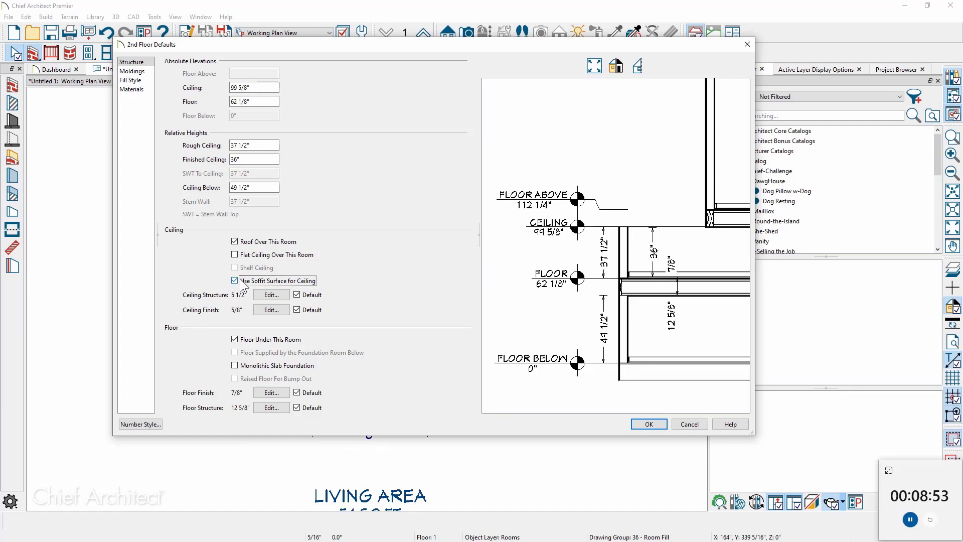
Step: Set the Fir Framing 1 layer in the second floor's floor structure to 3.5" thick and apply the floor defaults
left_click(271, 407)
left_click(374, 206)
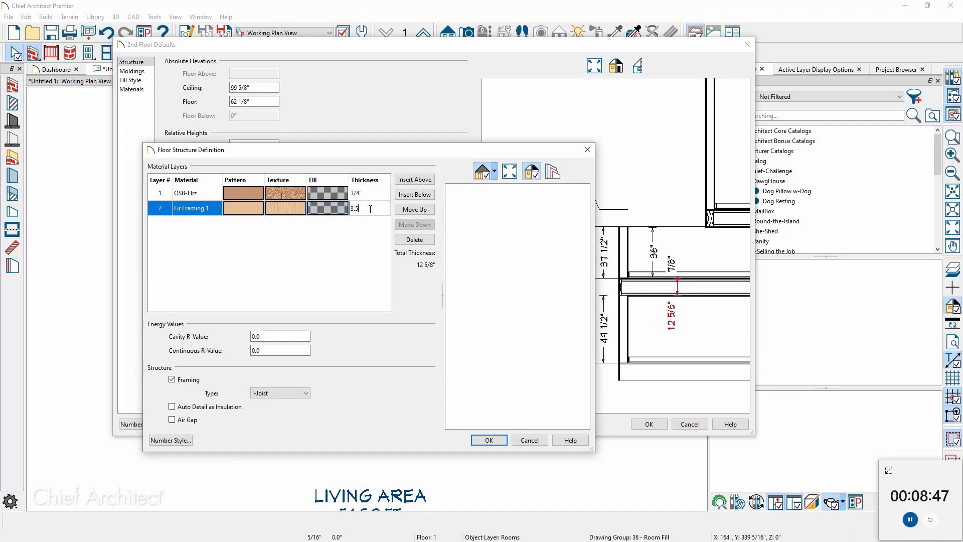
type("3.5")
key("Up")
left_click(488, 439)
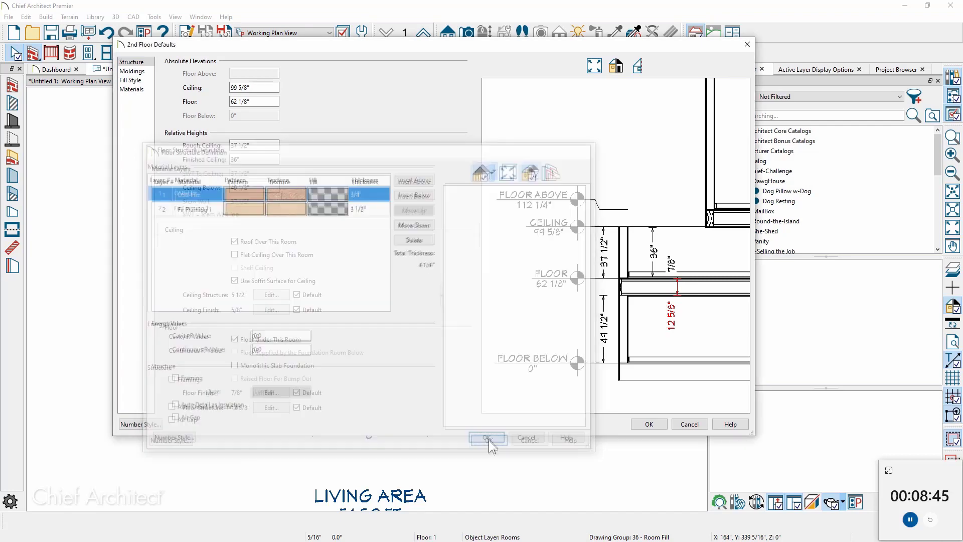
left_click(650, 425)
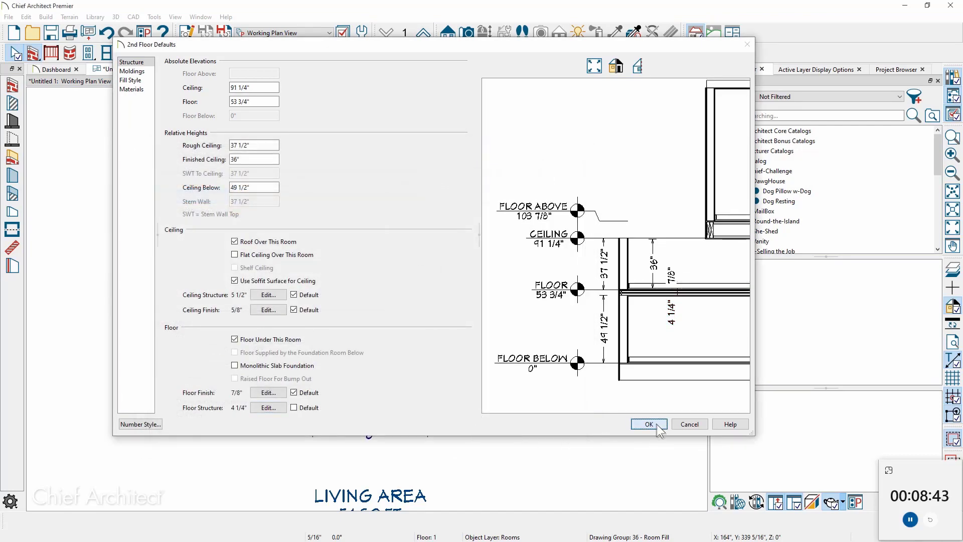
Step: Convert all four exterior walls of the second floor to railings
left_click(392, 207)
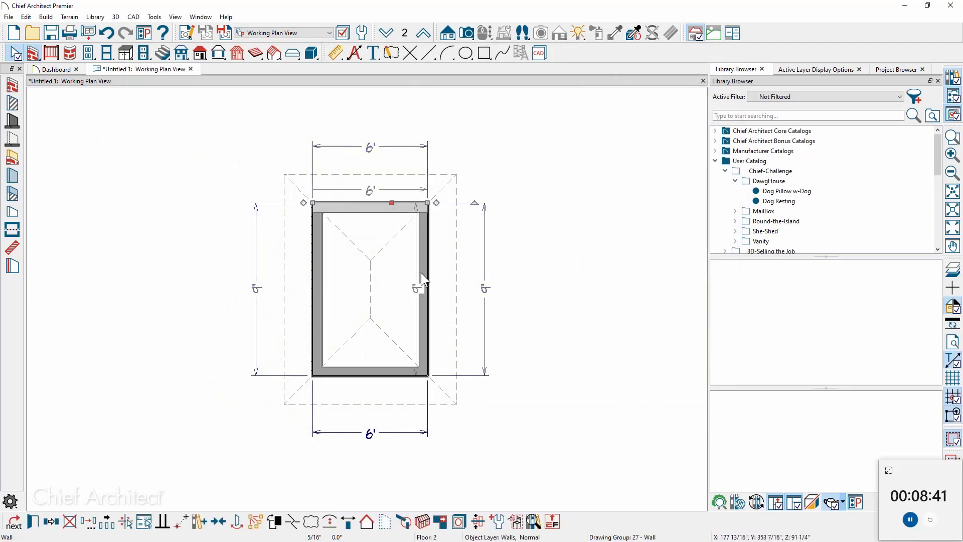
left_click(420, 272, "shift")
left_click(384, 372, "shift")
left_click(317, 314, "shift")
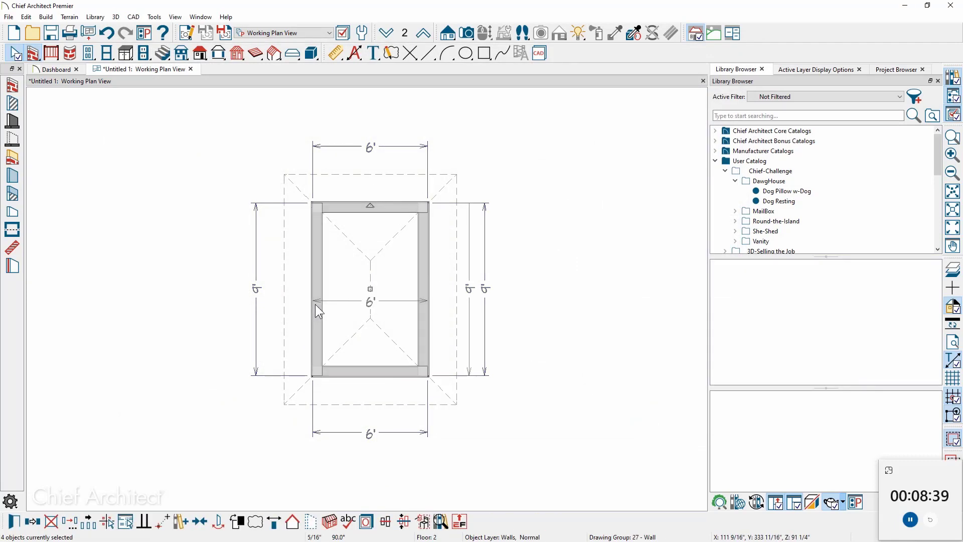
double_click(315, 303)
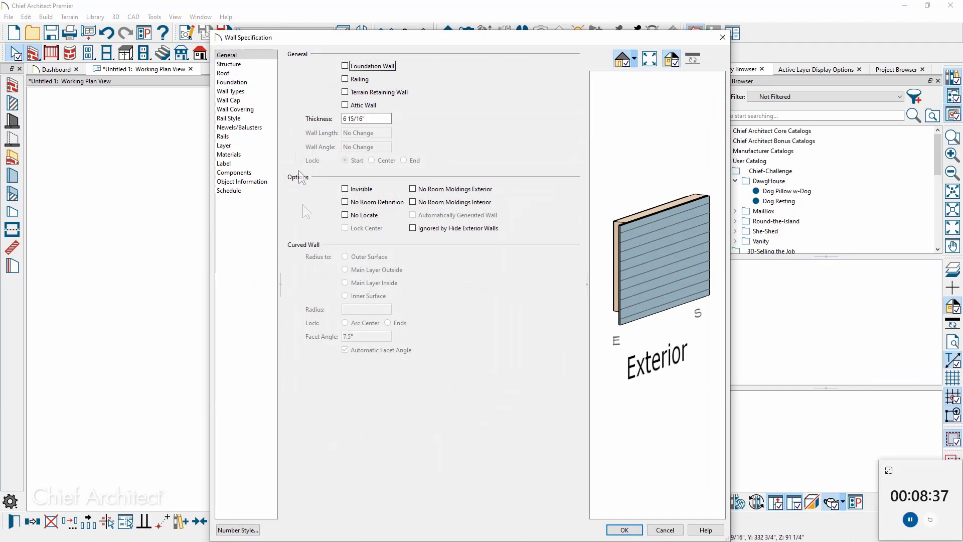
left_click(346, 79)
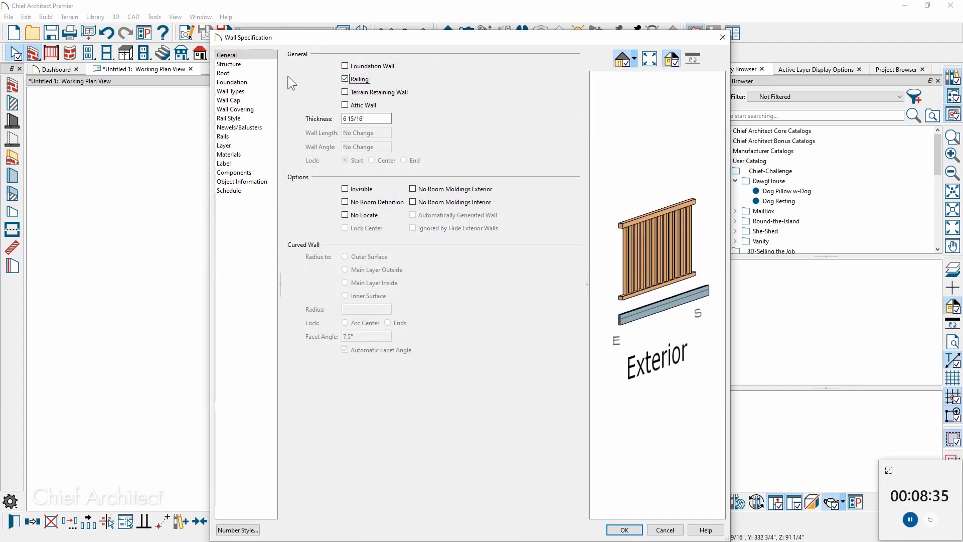
Step: Run the second-floor railing posts to the ceiling, set the railing height to 18" and the newel width to 3.5", and apply
left_click(239, 117)
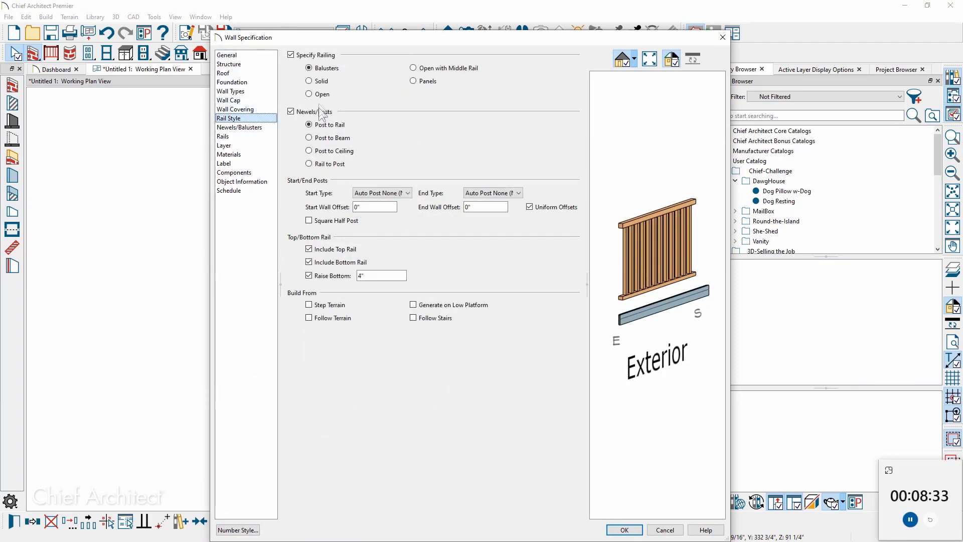
left_click(266, 126)
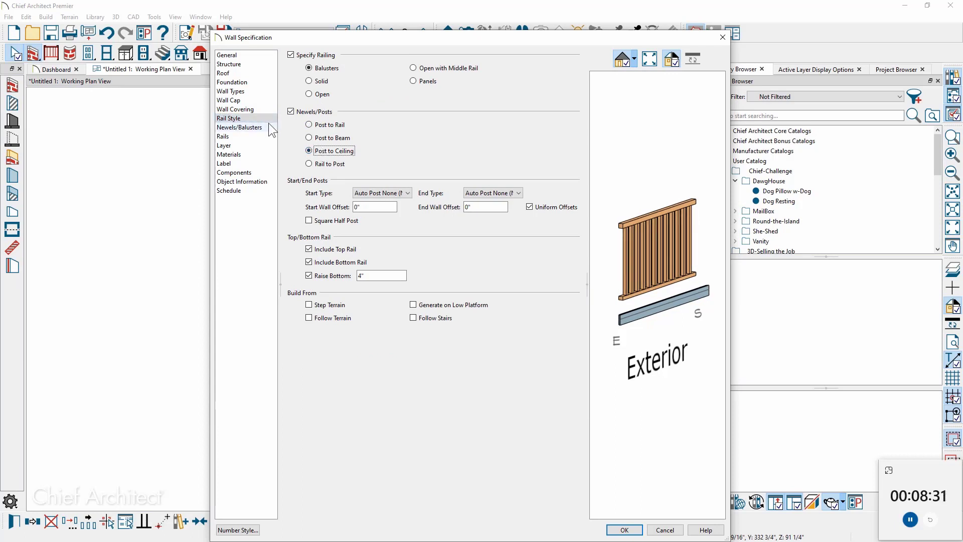
double_click(353, 66)
type("18")
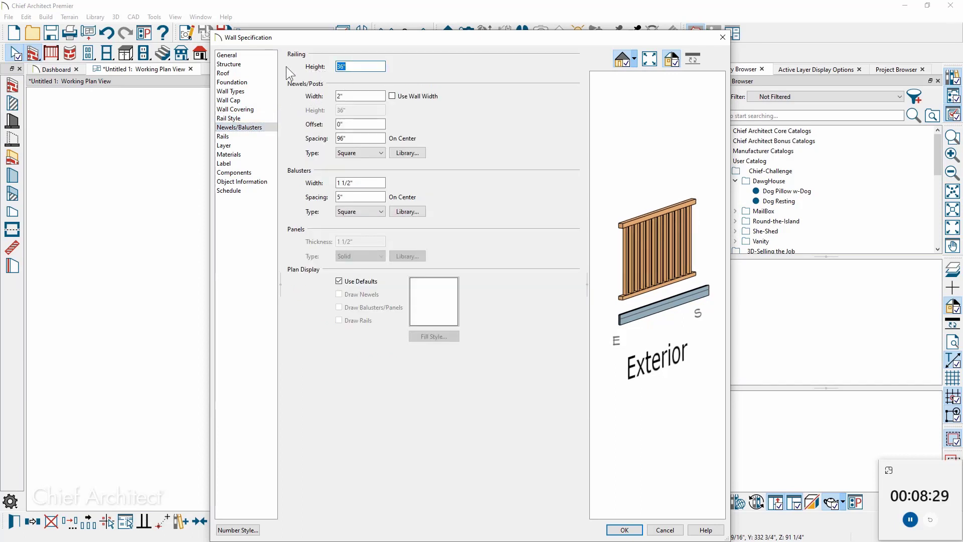
key("Tab")
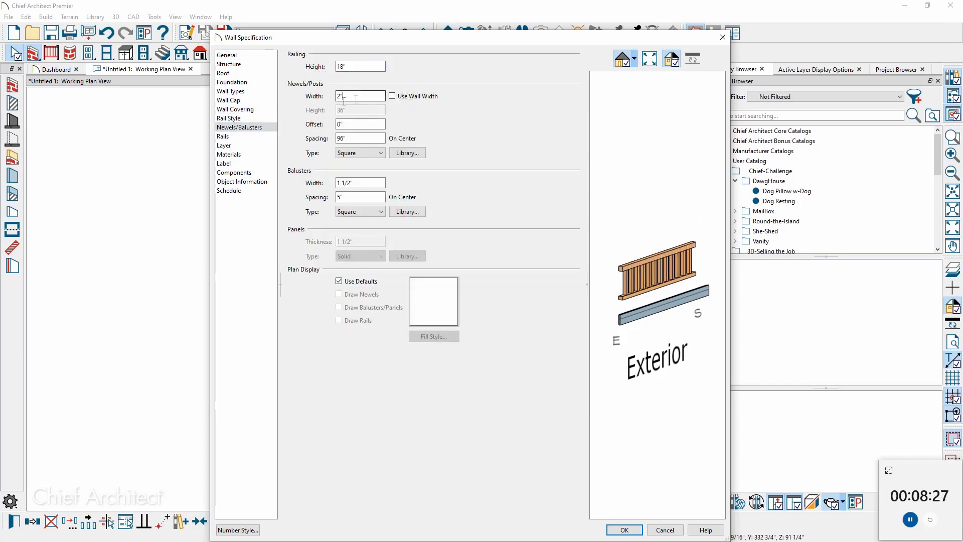
type("3.5")
left_click(621, 528)
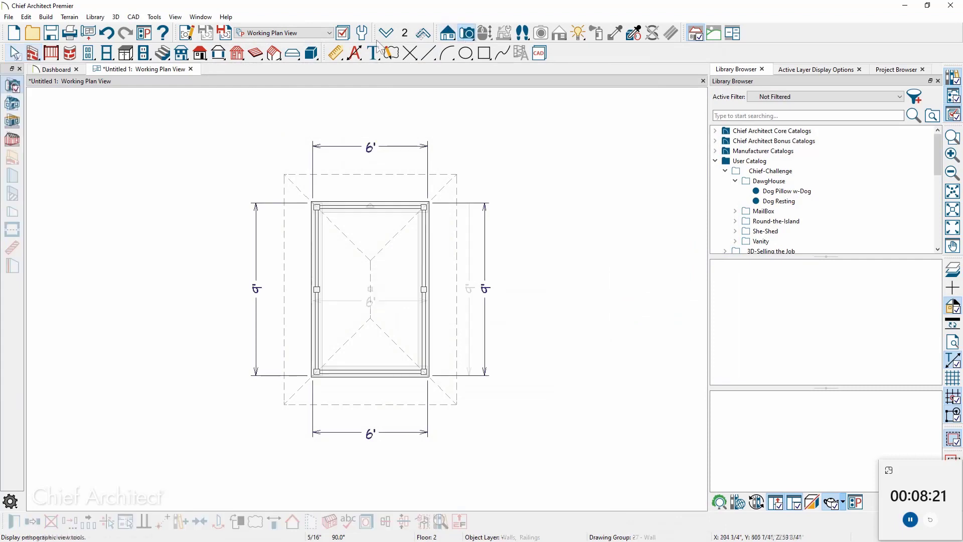
Step: Open a perspective full overview and turn the roof over the front and back railing walls into full gables
left_click(12, 105)
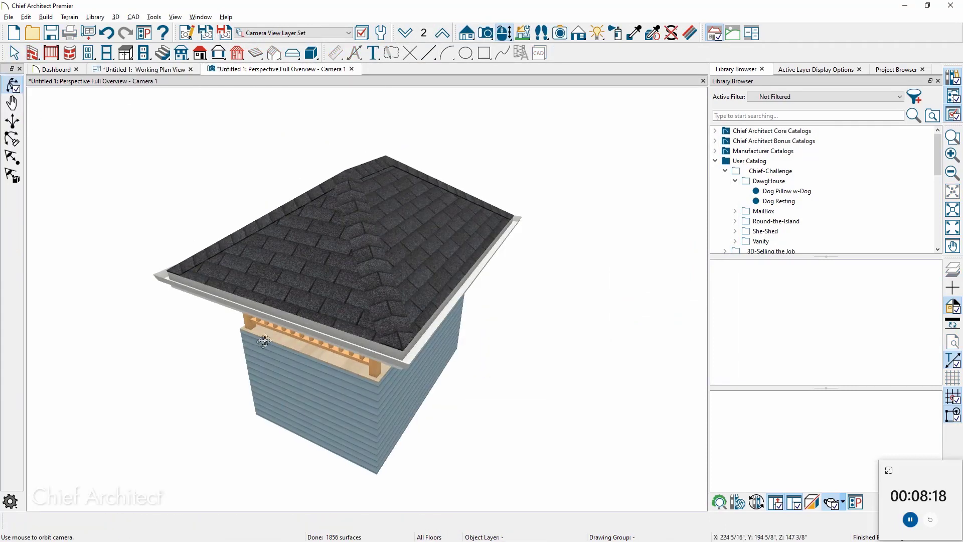
left_click_drag(263, 339, 329, 312)
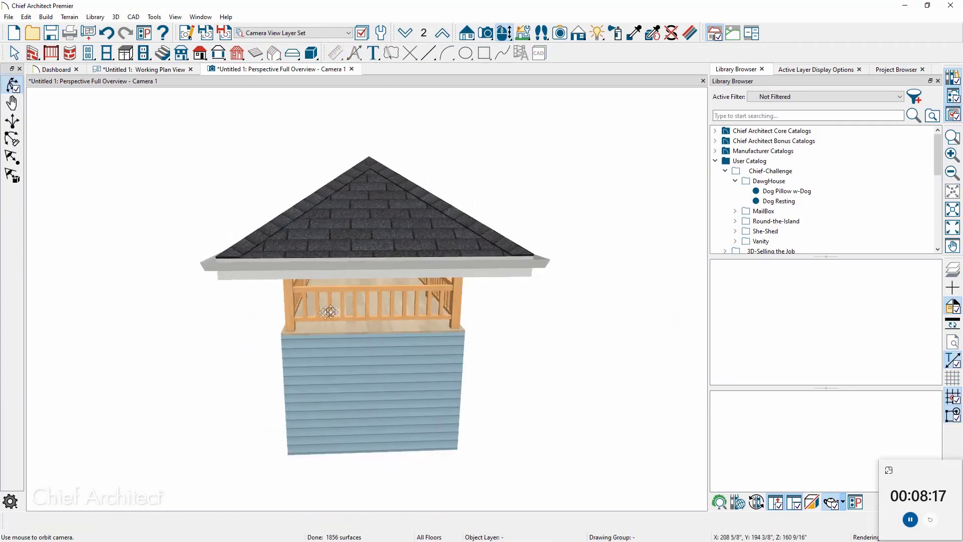
key("space")
left_click(354, 300)
left_click_drag(169, 346, 497, 332)
left_click(395, 302)
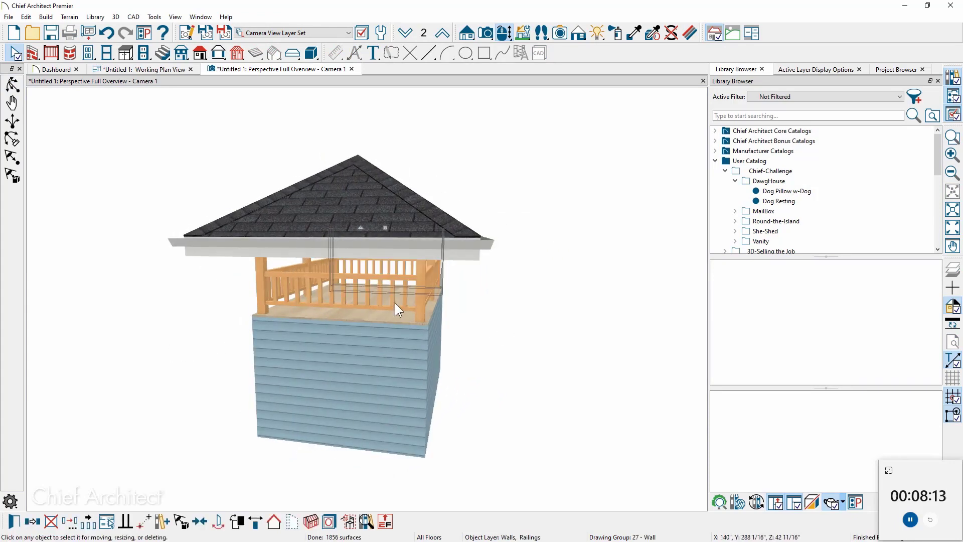
left_click(274, 523)
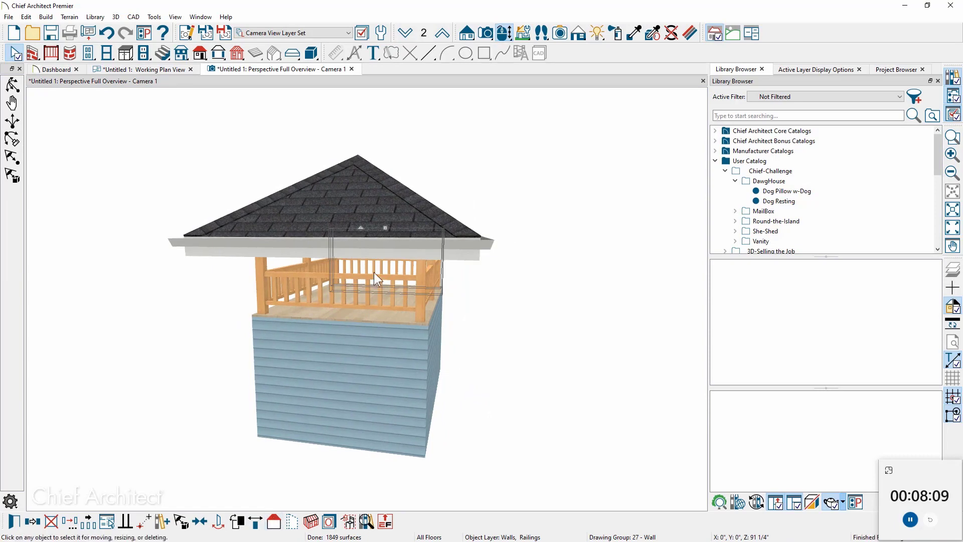
left_click(374, 290)
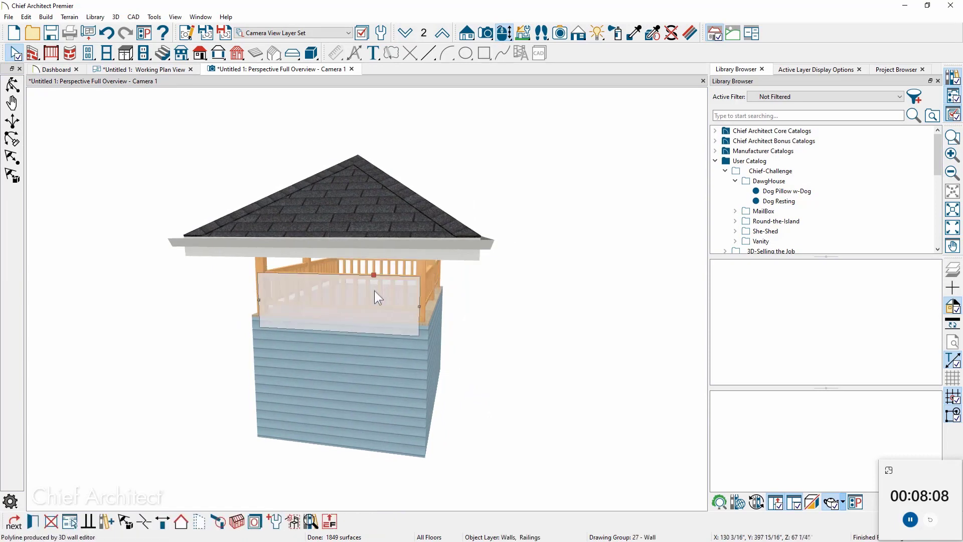
left_click(217, 523)
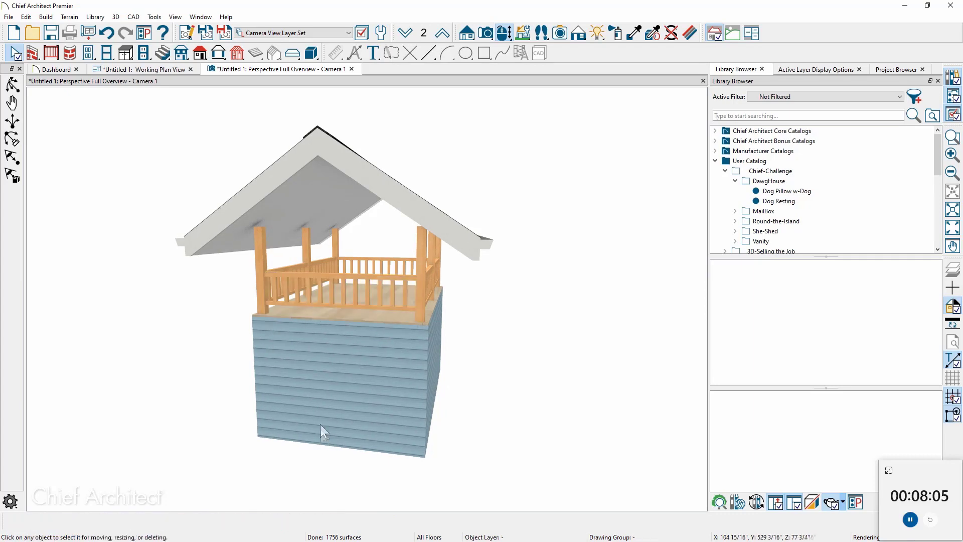
Step: Set the roof's gable and eave sub fascia depths to 9 1/4" and the gable and eave fascia depths to 11 1/4"
middle_click_drag(333, 312, 312, 324)
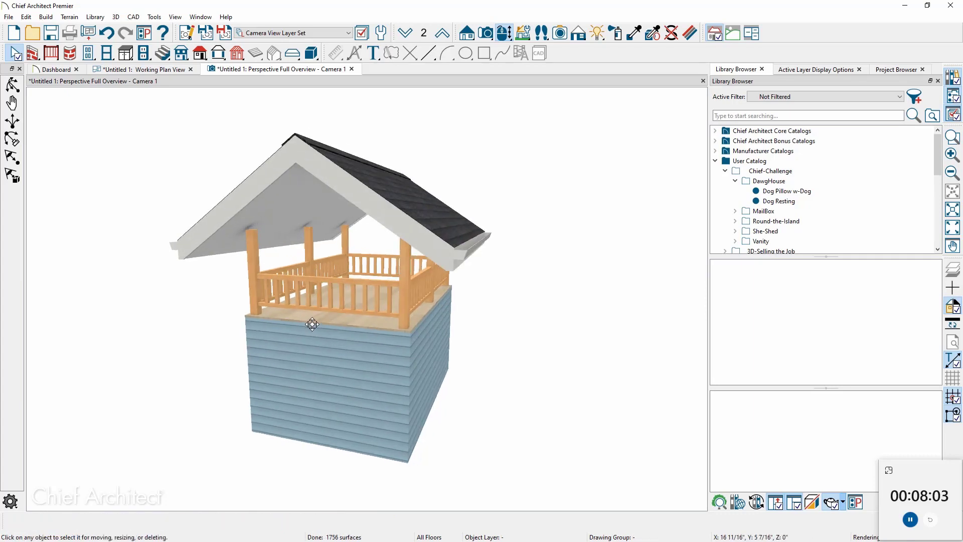
scroll(277, 258, "up", 2)
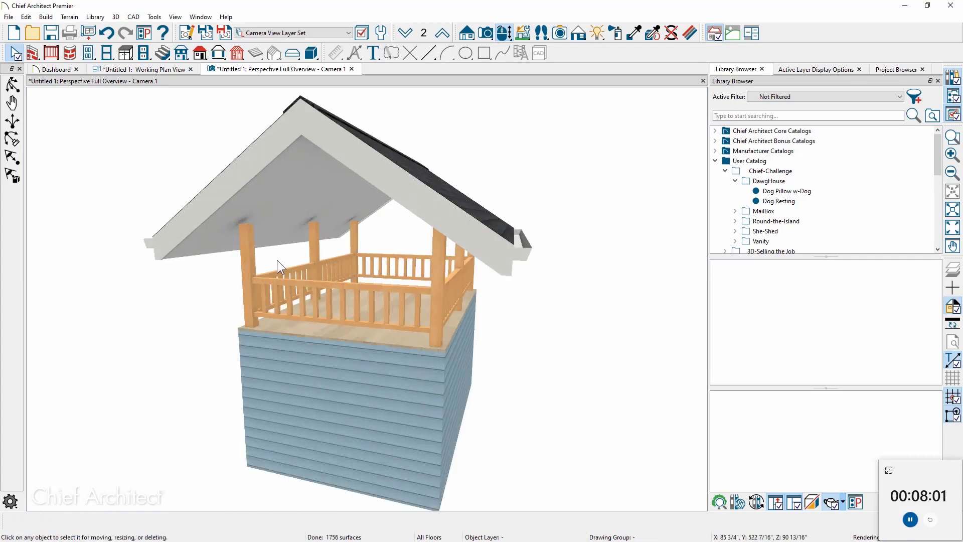
double_click(257, 267)
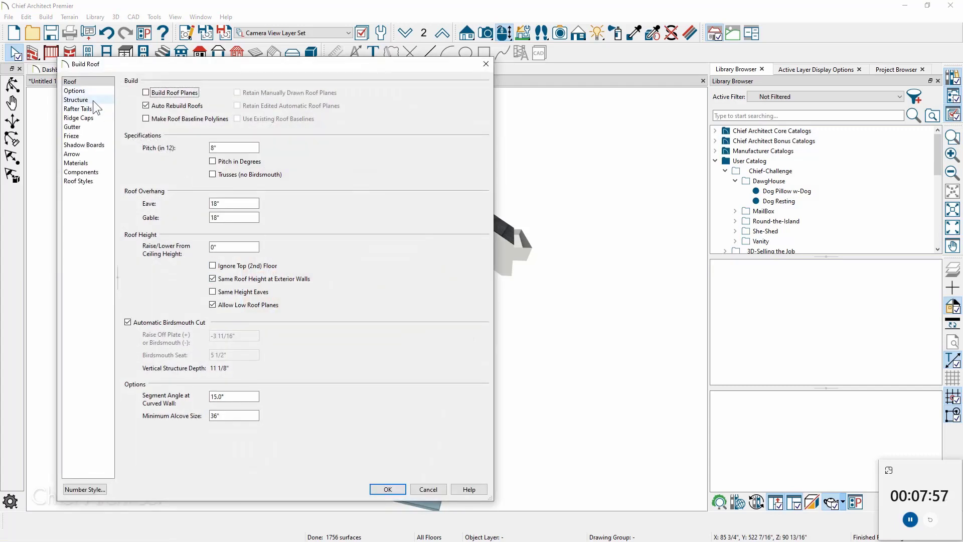
left_click(93, 100)
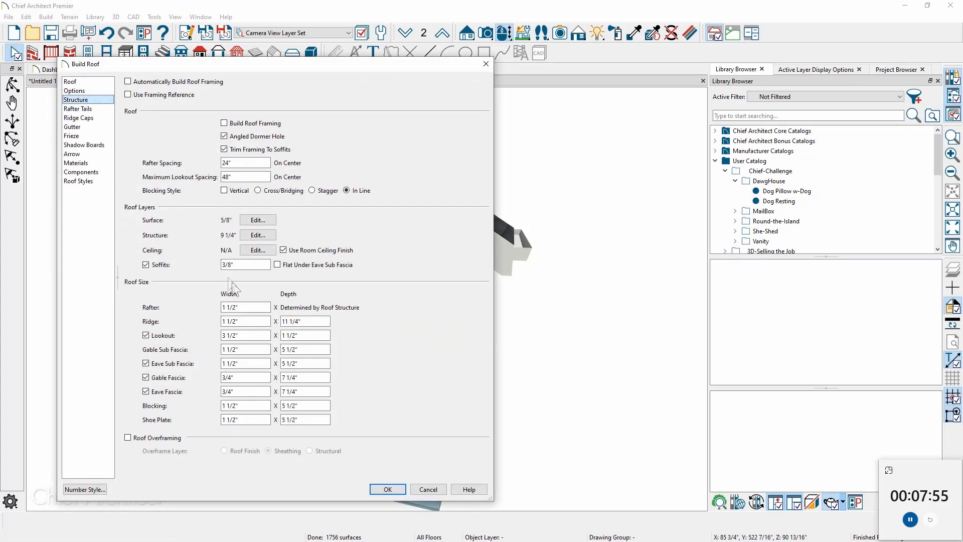
left_click(304, 348)
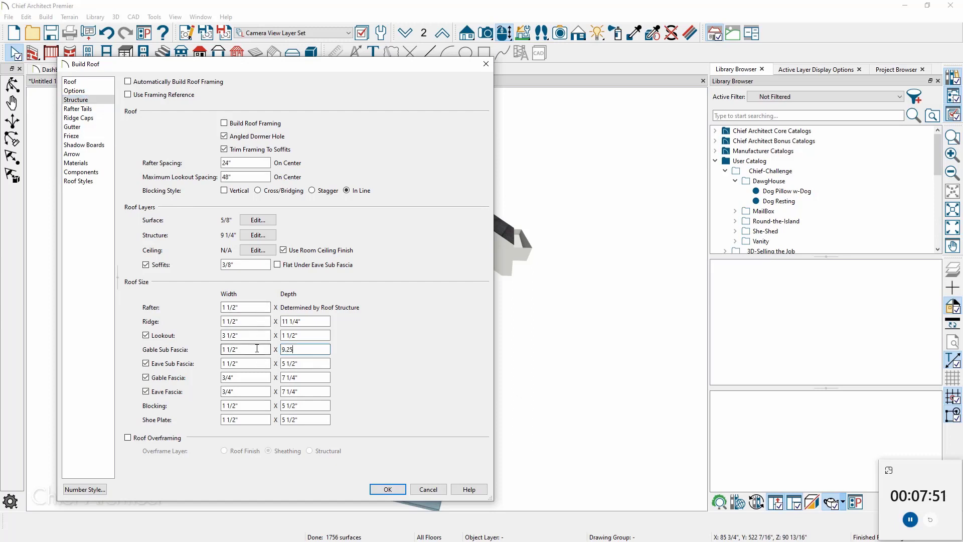
key("Tab")
type("9.2")
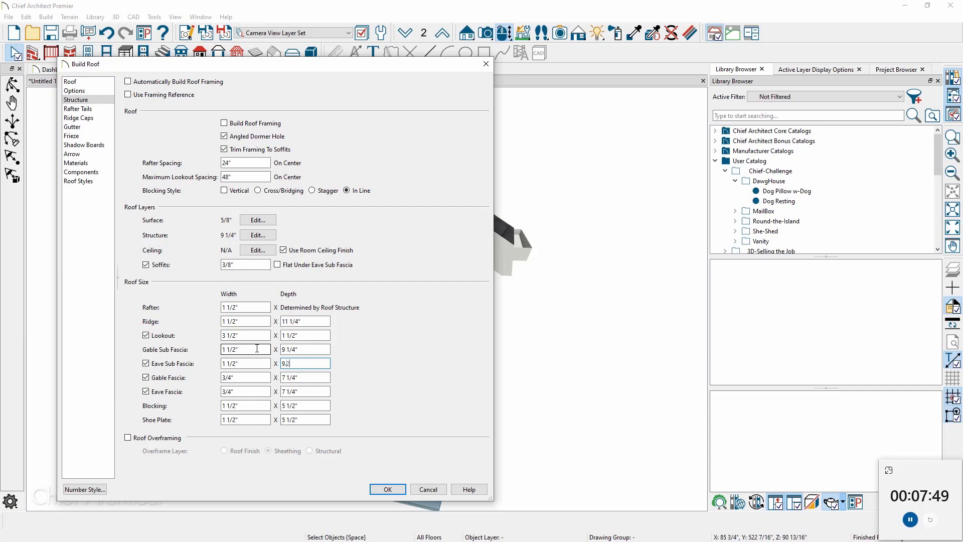
key("Tab")
key("Tab")
key("Tab")
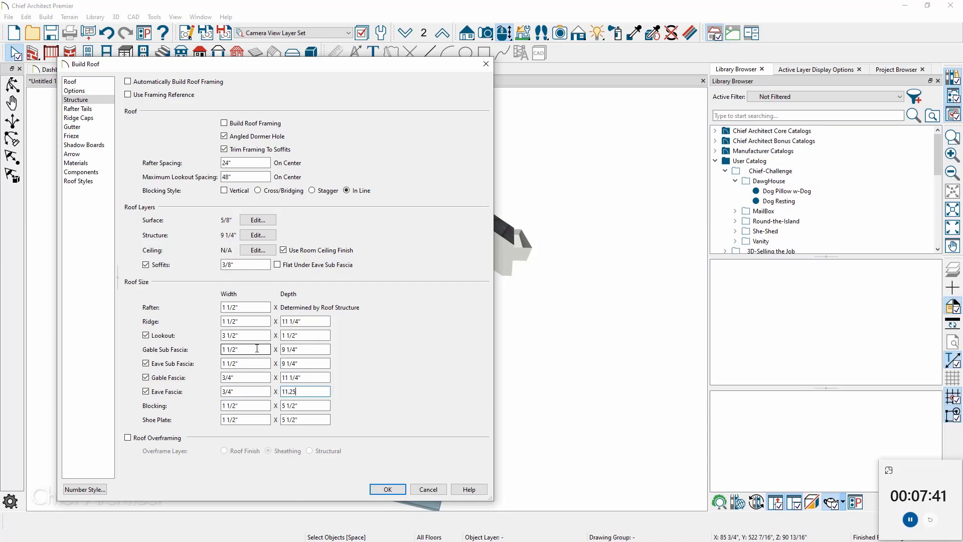
Step: Reset the roof gutter to the default profile and apply the roof settings
left_click(99, 129)
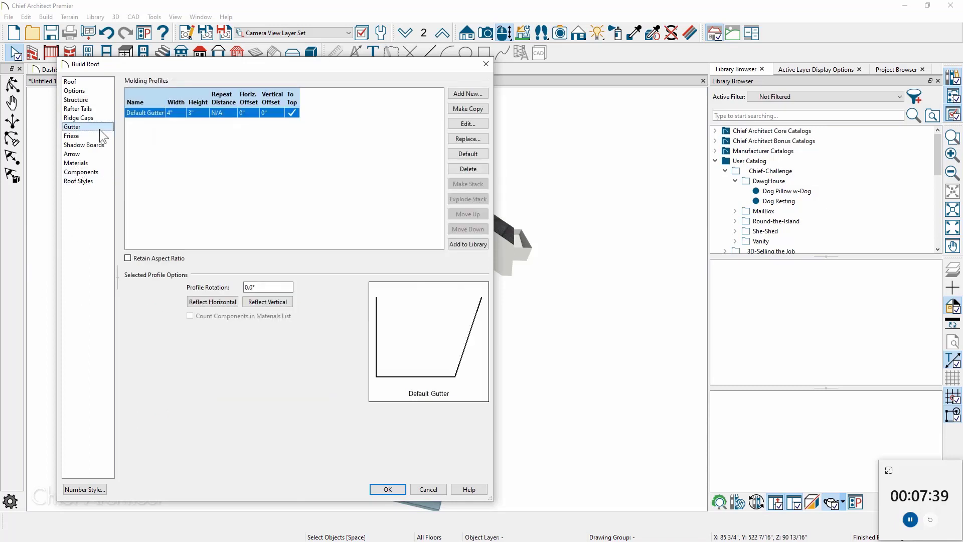
left_click(474, 152)
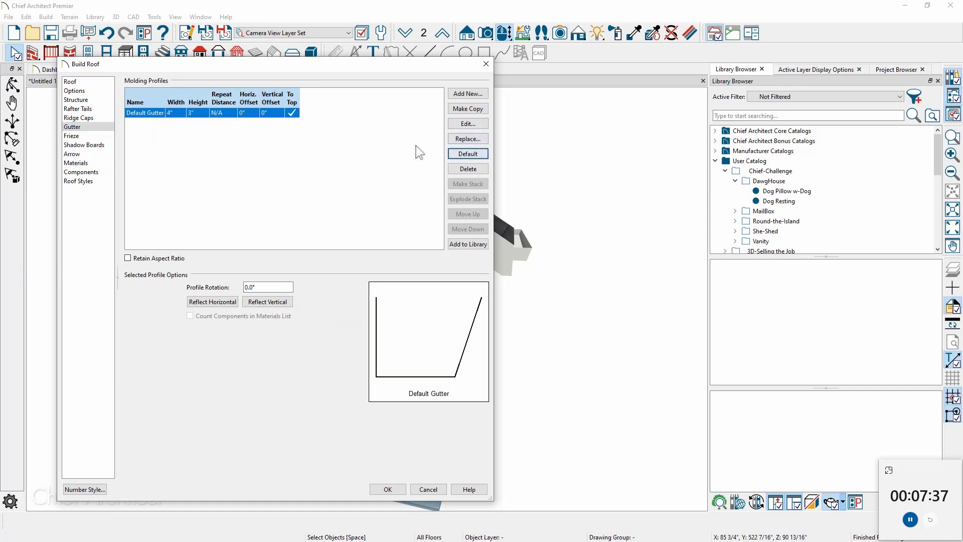
left_click(81, 101)
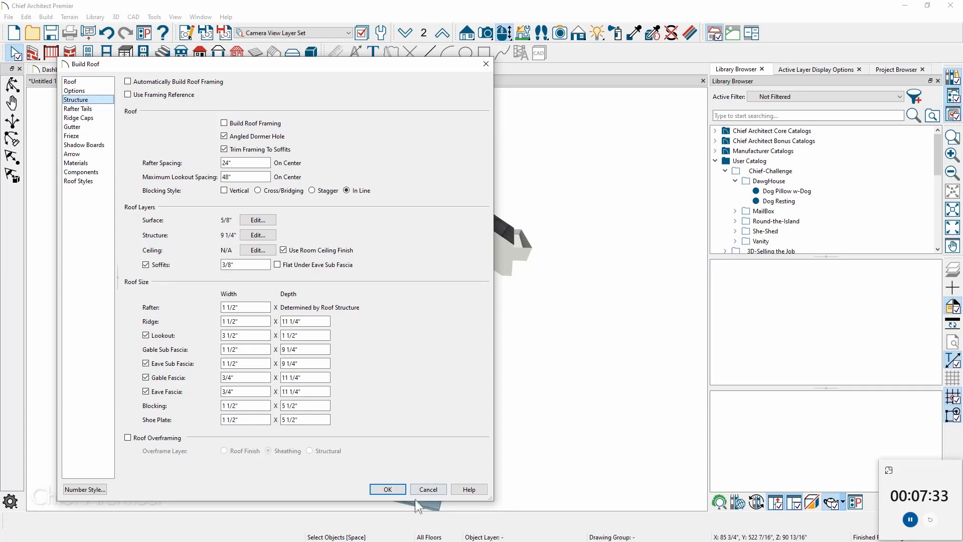
left_click(387, 489)
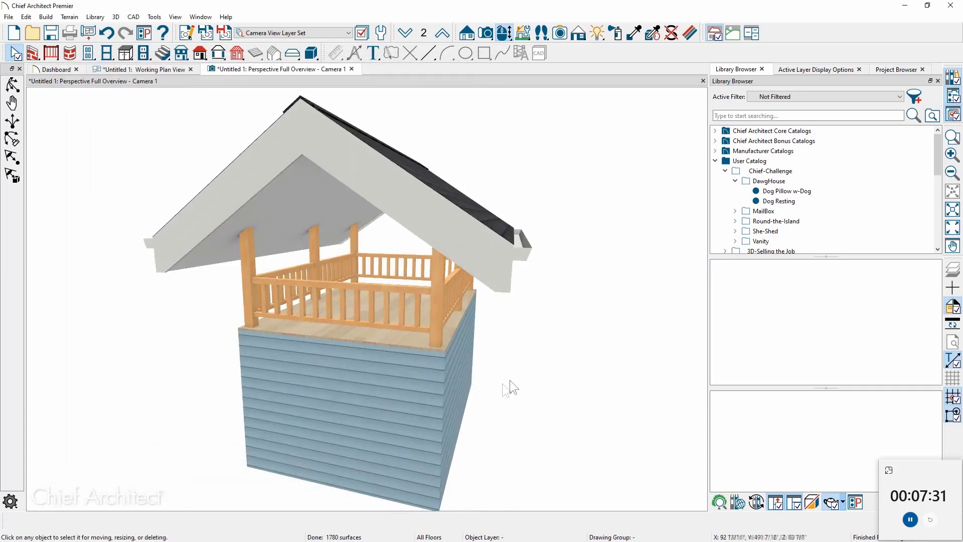
Step: Delete the Default Gutter profile from the roof settings
left_click_drag(491, 340, 488, 343)
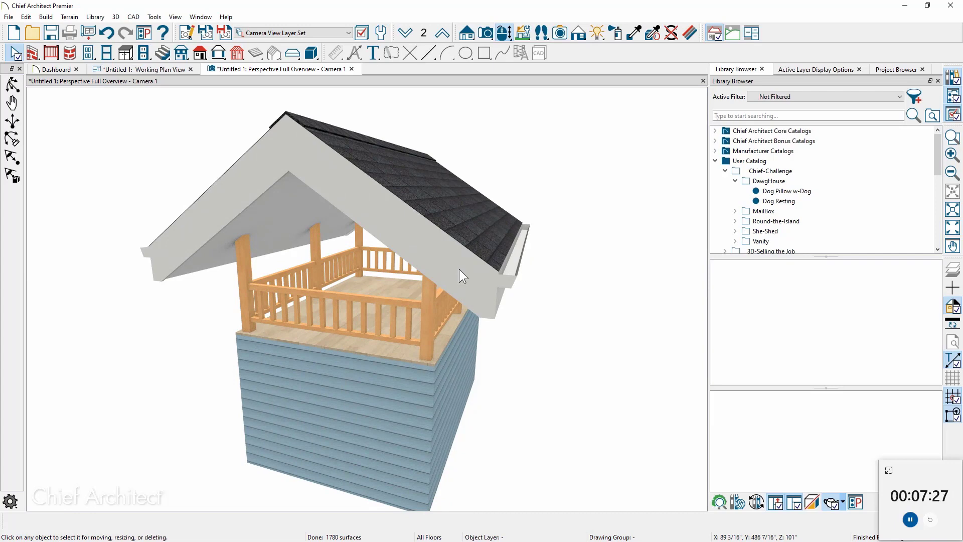
key("r")
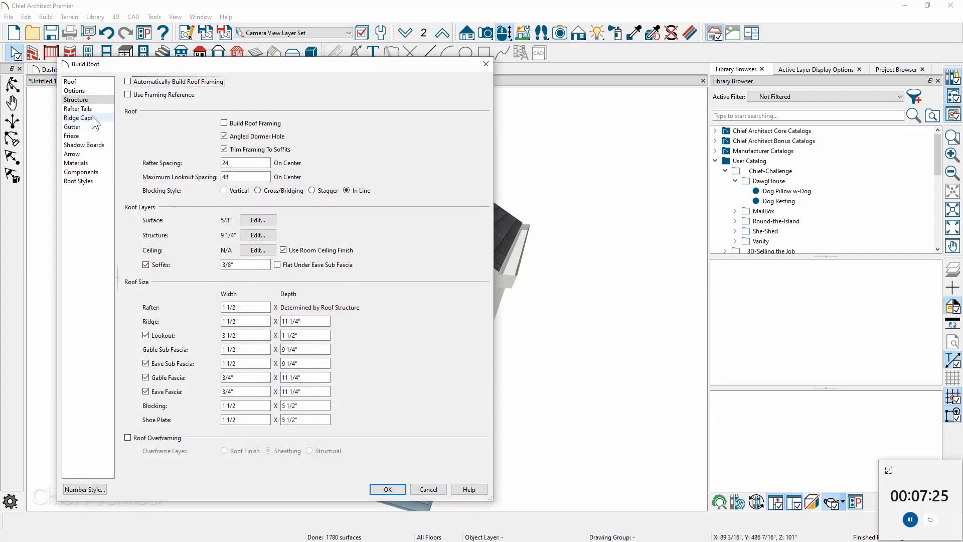
left_click(88, 127)
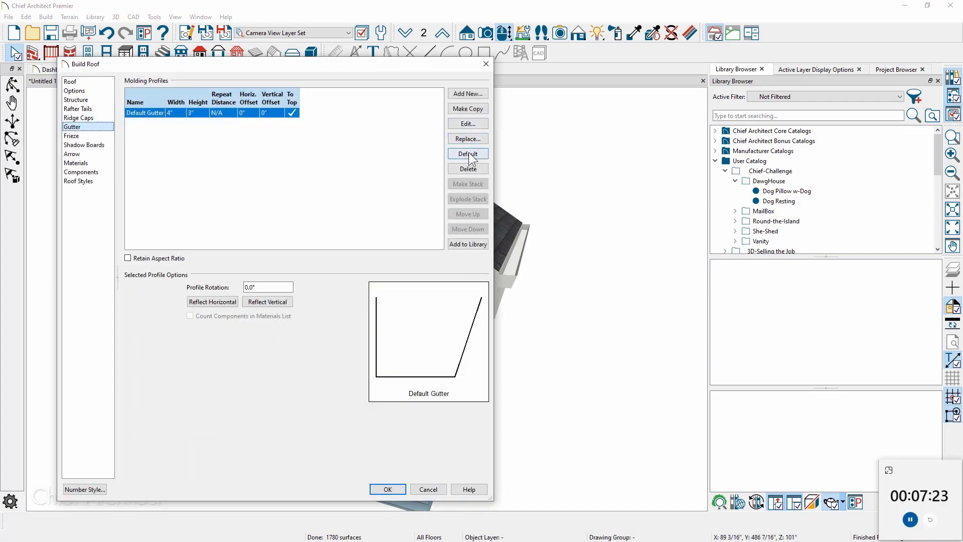
left_click(468, 169)
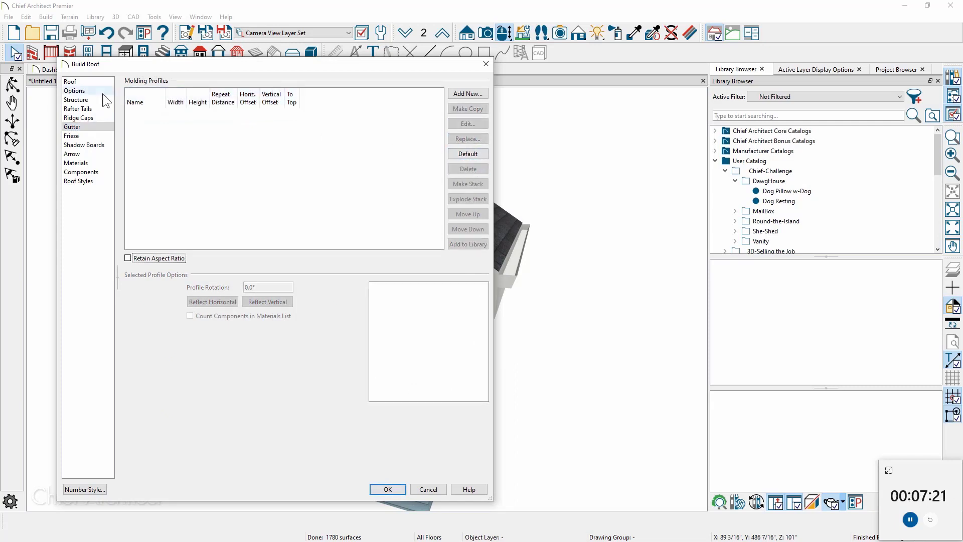
Step: Add the CA-001 base molding from the core catalogs as the roof's shadow board and set its height to 5 1/2"
left_click(90, 146)
left_click(467, 94)
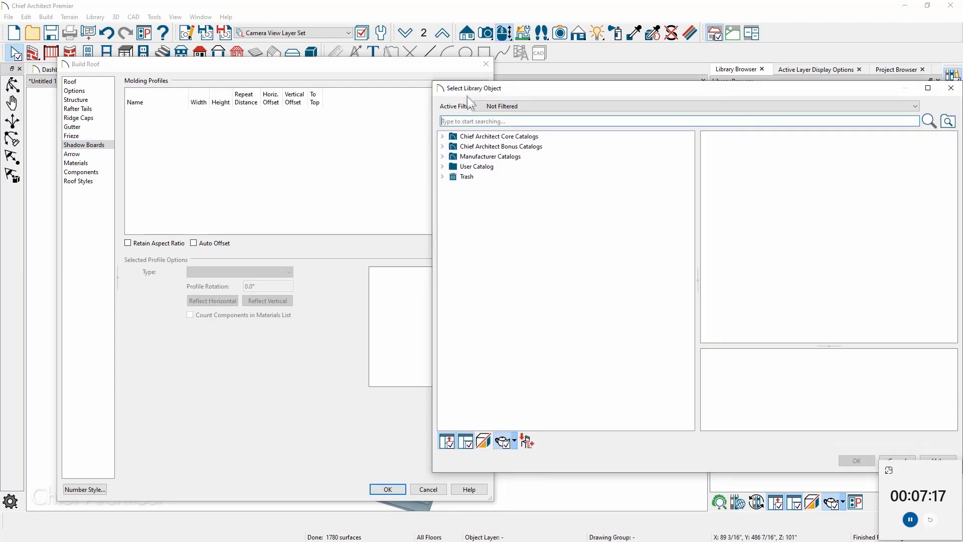
left_click(468, 136)
left_click(443, 136)
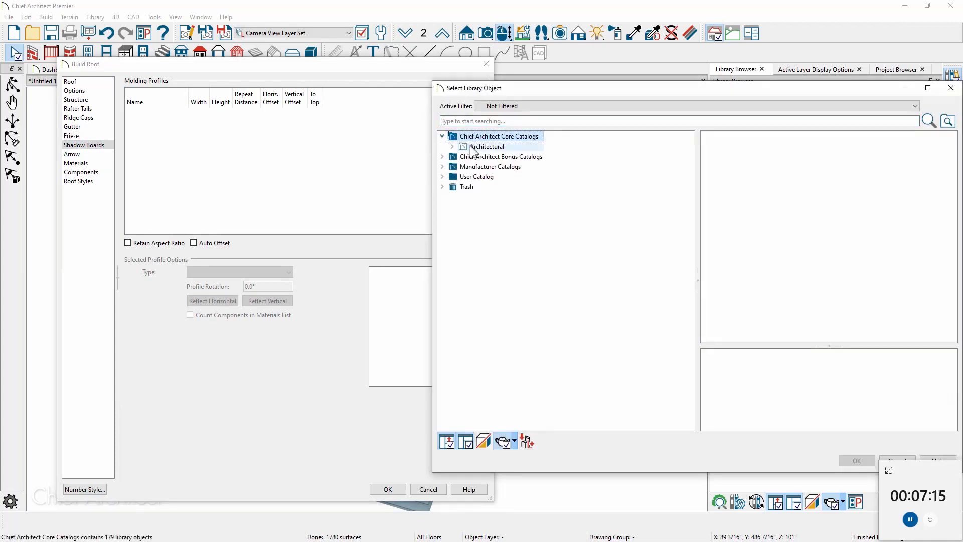
left_click(486, 146)
double_click(823, 175)
double_click(726, 147)
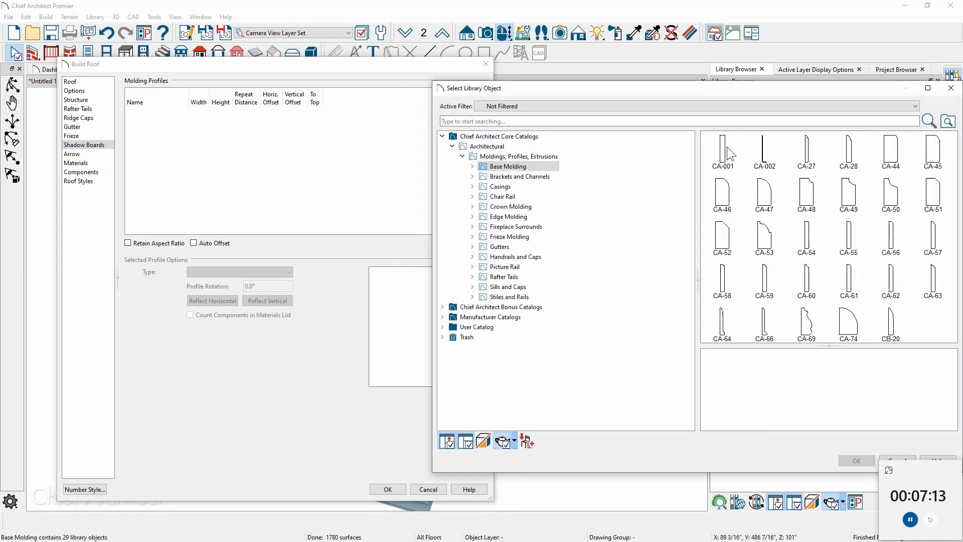
double_click(730, 142)
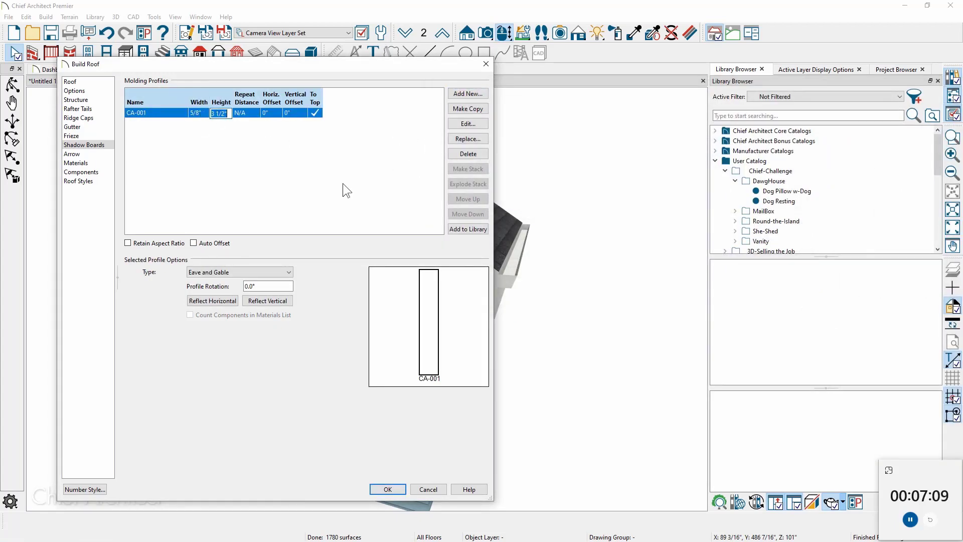
type("5 1/2")
key("Return")
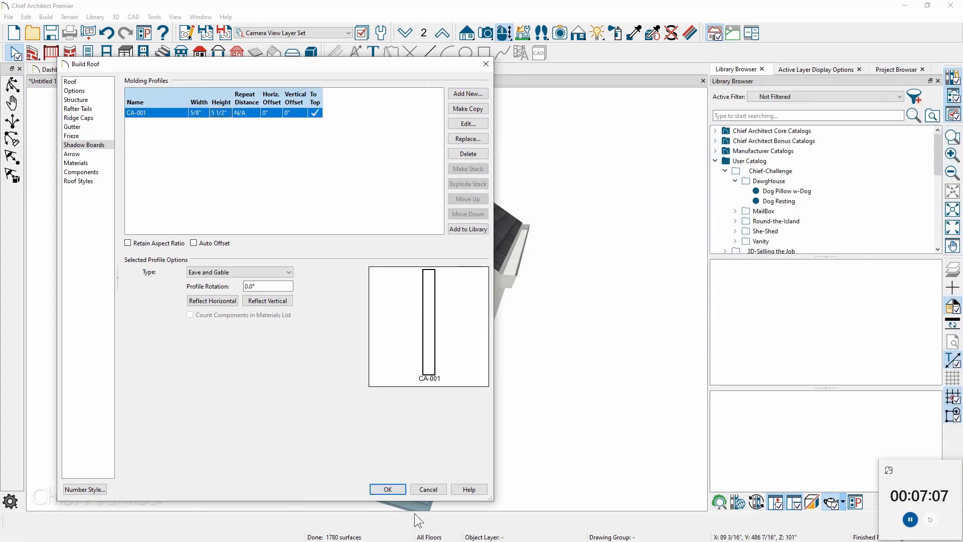
Step: Apply the roof settings with the CA-001 shadow board to the model
left_click(387, 489)
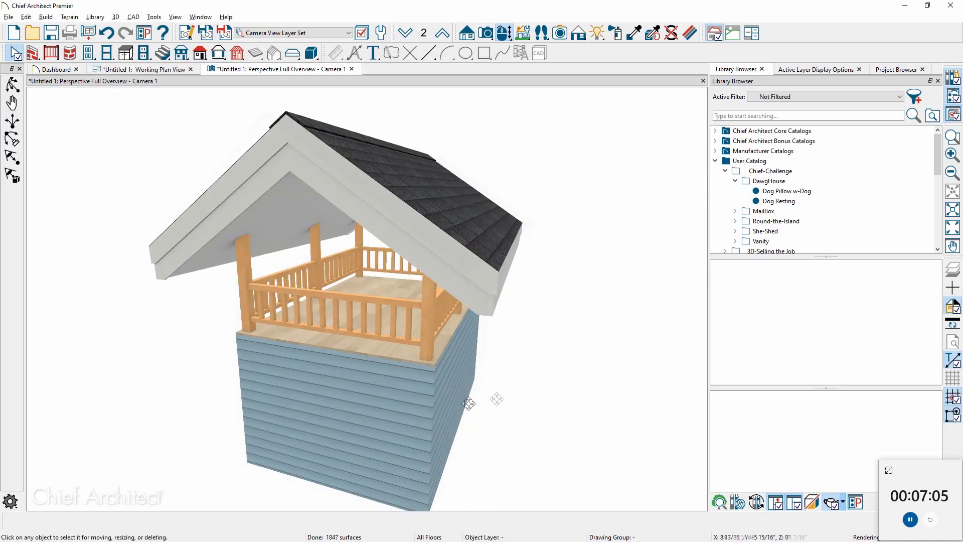
middle_click_drag(468, 402, 146, 397)
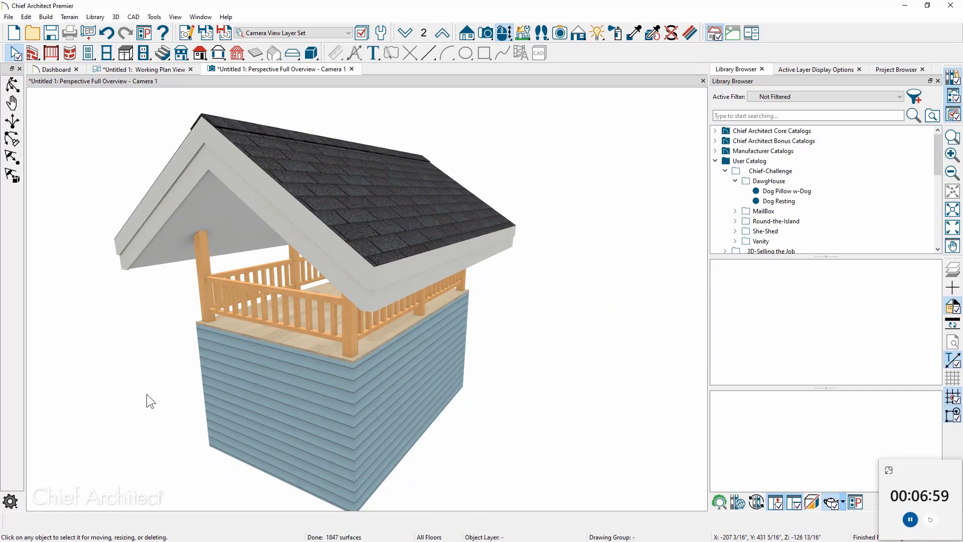
Step: Look up the upper railed room's absolute floor elevation in its room specification
middle_click_drag(324, 273, 330, 309)
double_click(318, 296)
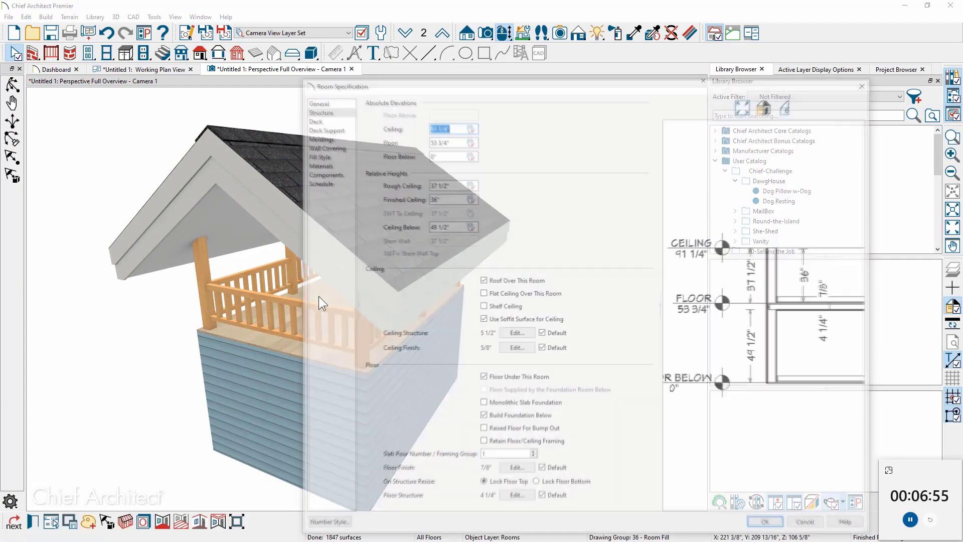
double_click(440, 140)
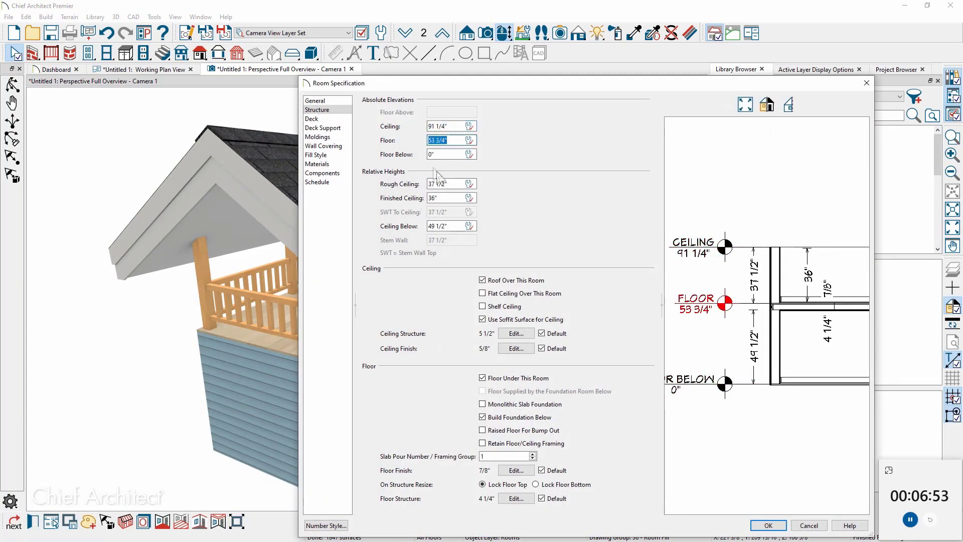
left_click(809, 527)
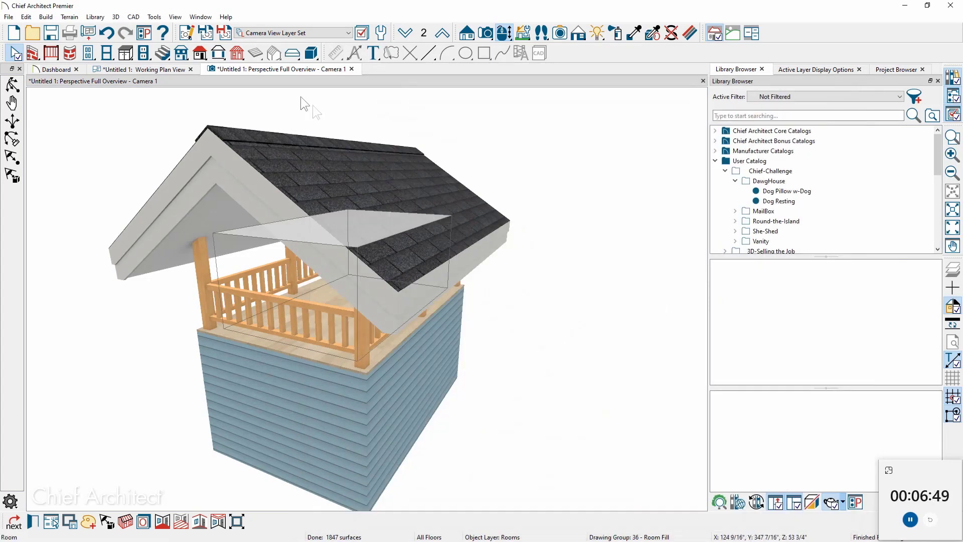
Step: Draw a ramp section about 7' long on floor 1 in plan, rising beside the dog house's 9' wall on the camera side
left_click(154, 71)
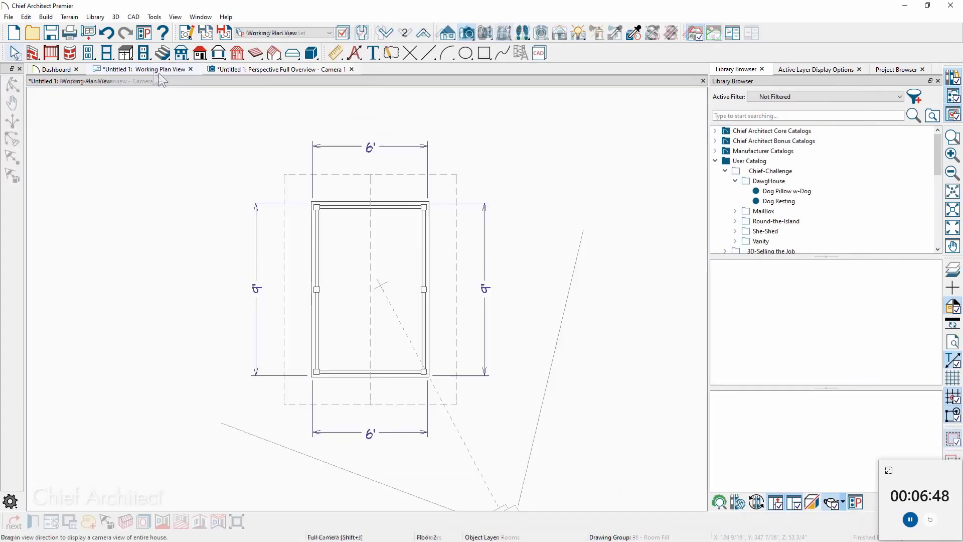
left_click(385, 34)
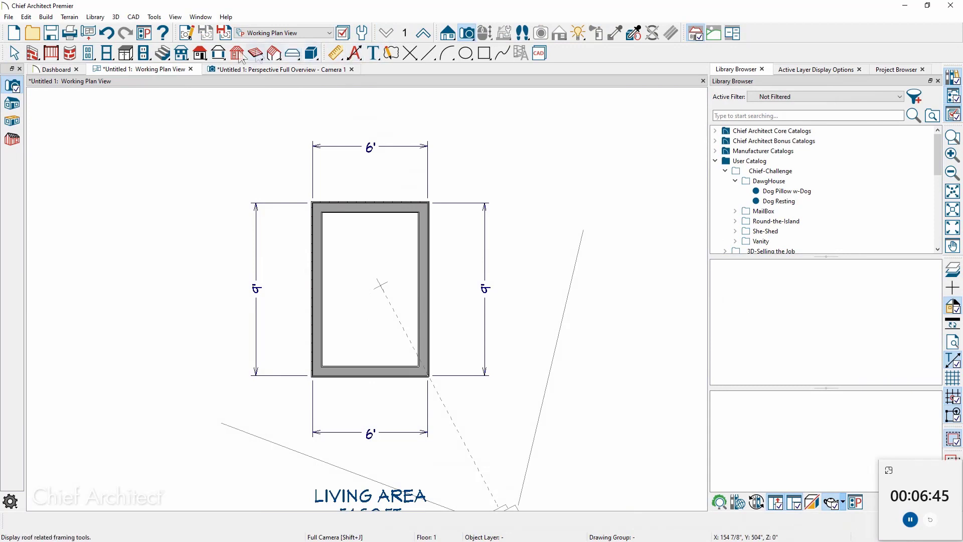
left_click(162, 52)
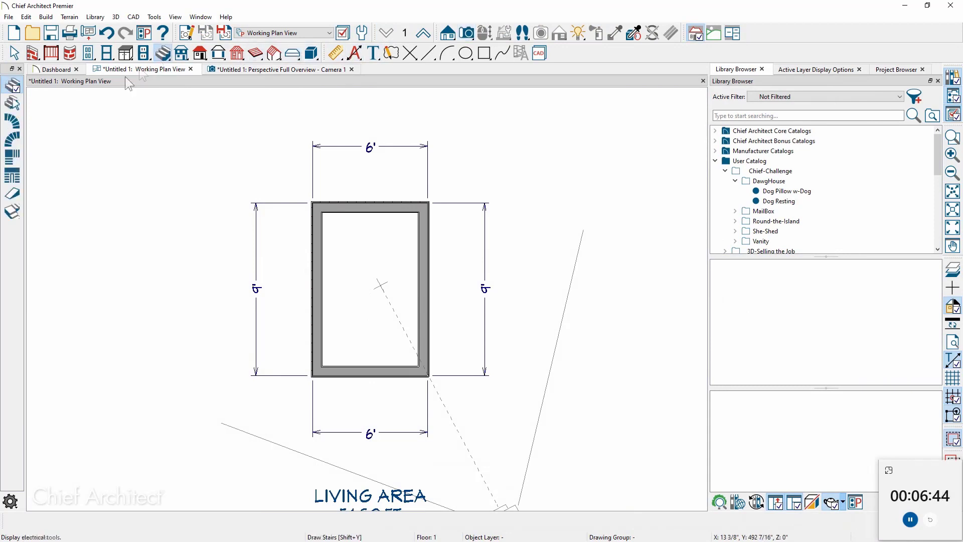
left_click(12, 194)
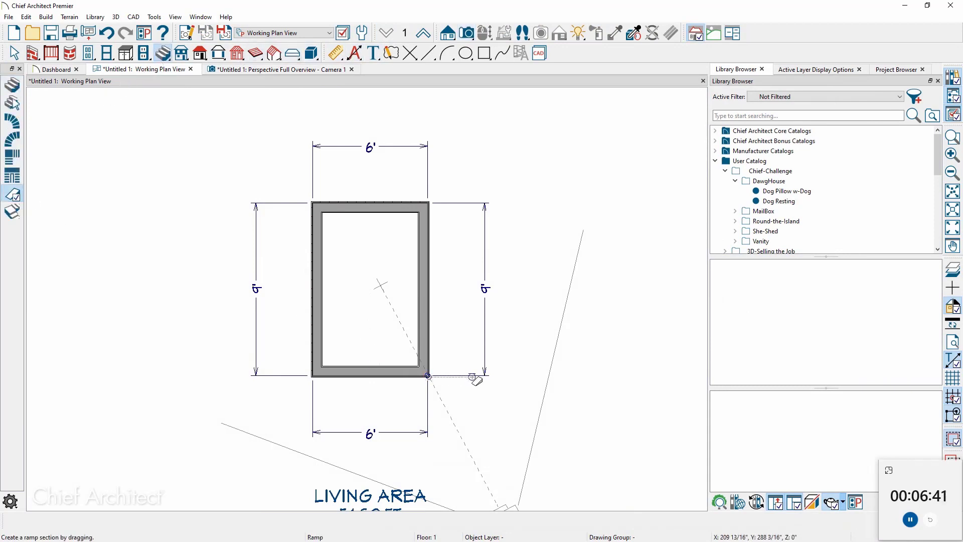
left_click_drag(473, 377, 474, 246)
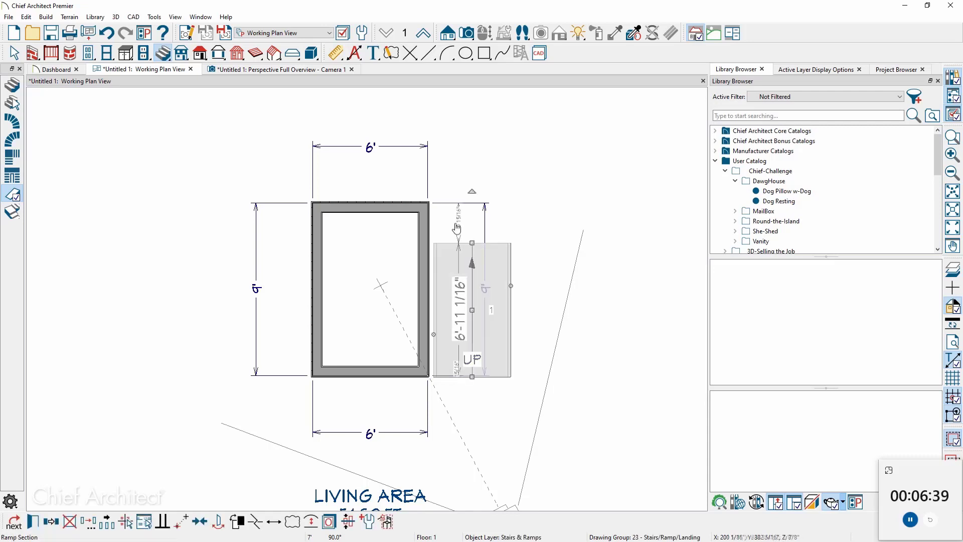
Step: Set the distance between the ramp's upper end and the nearest house corner to 2'
left_click(456, 228)
type("2'")
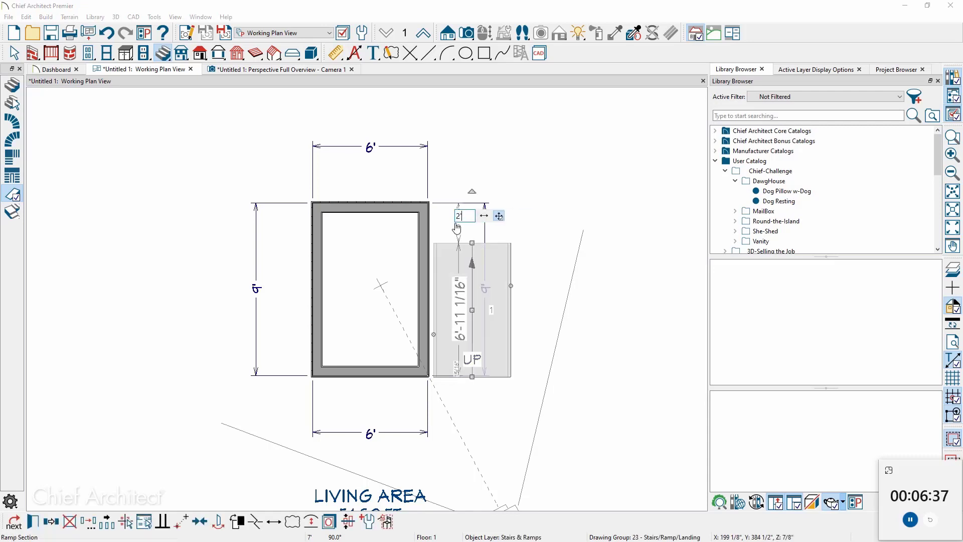
key("Return")
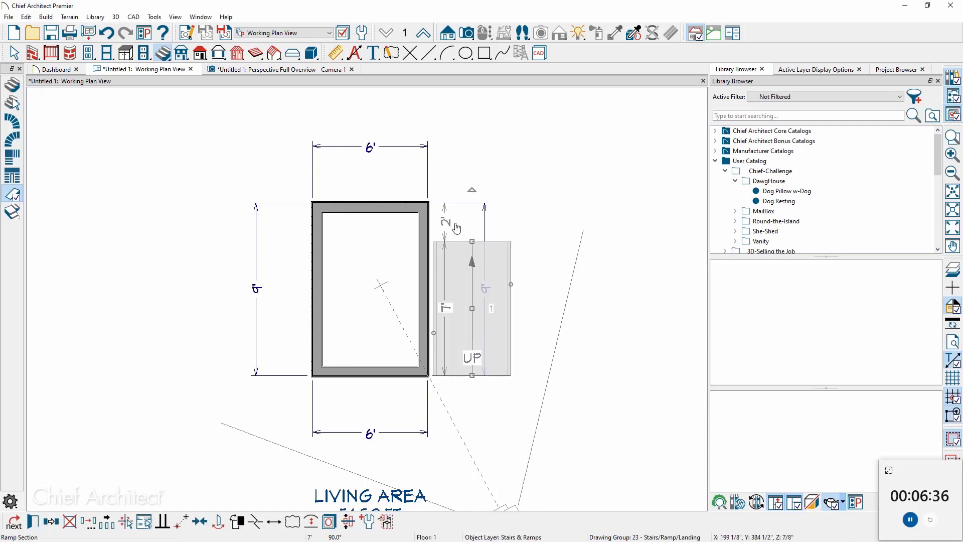
Step: Open the ramp's specification from the 3D camera view and set the ramp width to 24"
left_click(293, 71)
mouse_move(384, 361)
middle_mouse_down()
mouse_move(387, 318)
mouse_move(331, 323)
mouse_move(365, 306)
mouse_move(390, 349)
middle_mouse_up()
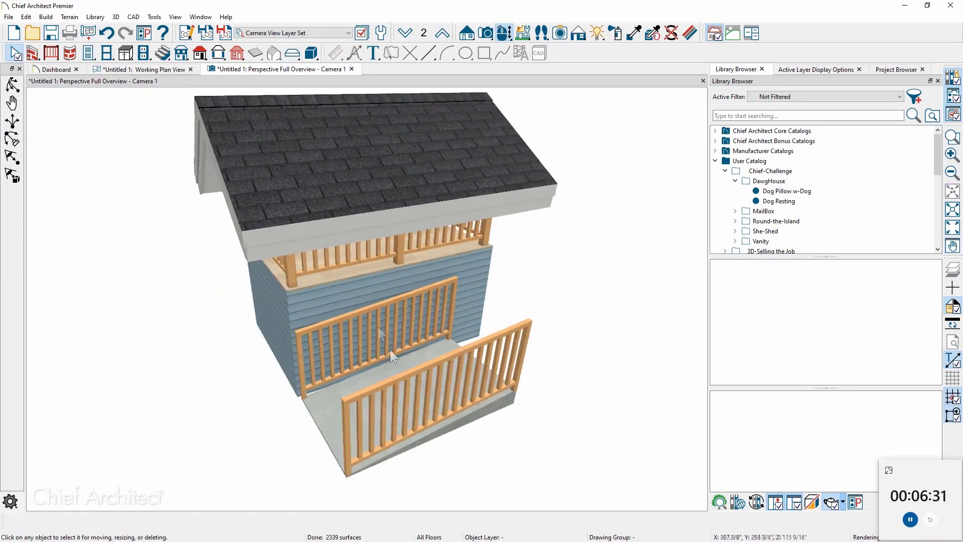
double_click(399, 362)
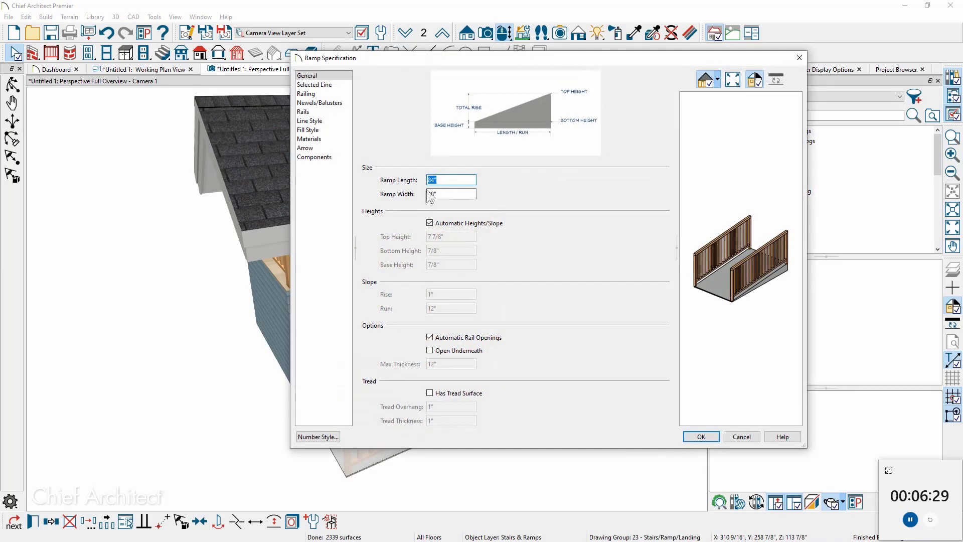
key("Tab")
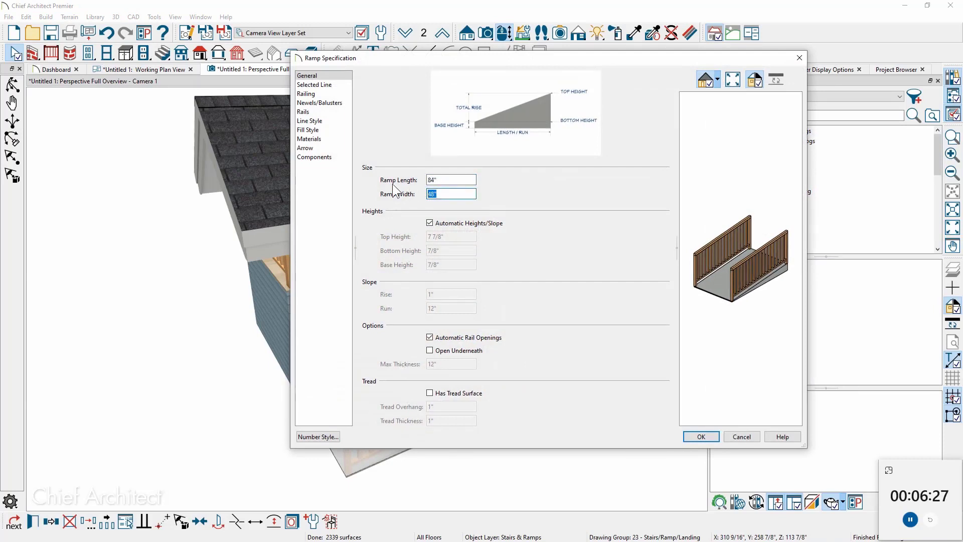
type("24")
Step: Turn off the ramp's automatic heights and slope and set its top height to 53 3/4" + 7/8"
left_click(430, 222)
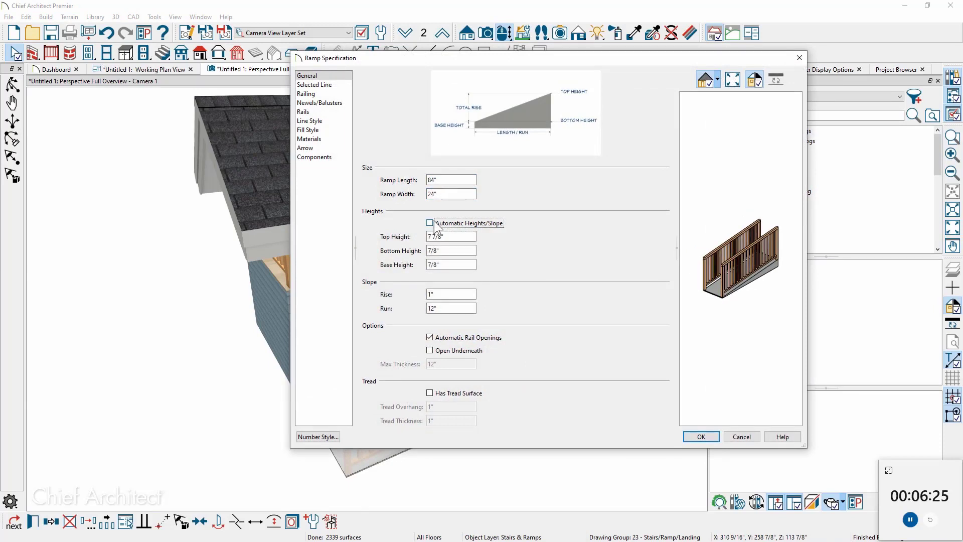
double_click(442, 236)
type("53 3/4\"")
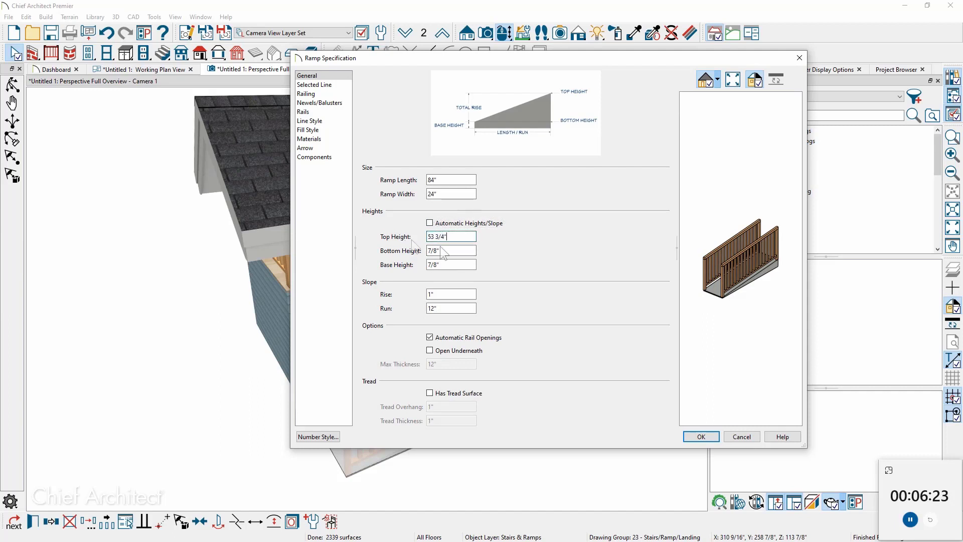
type(" +7/8")
key("Tab")
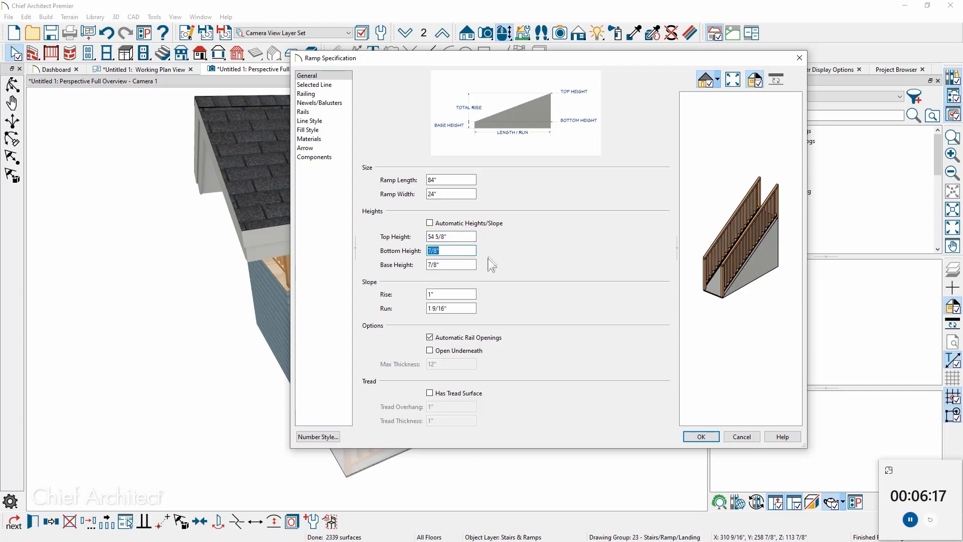
Step: Make the ramp open underneath with a maximum thickness of 5 1/2"
left_click(443, 350)
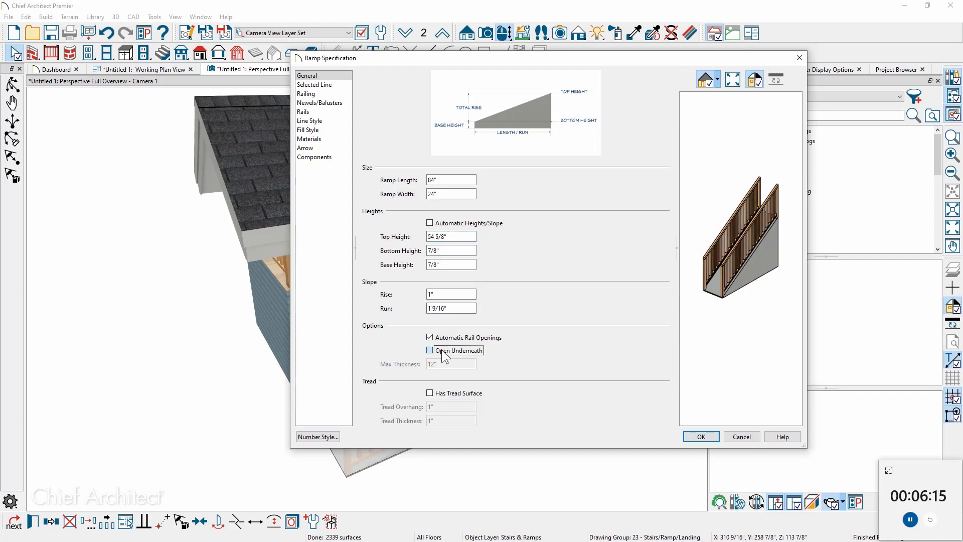
key("Tab")
type("5 1/2")
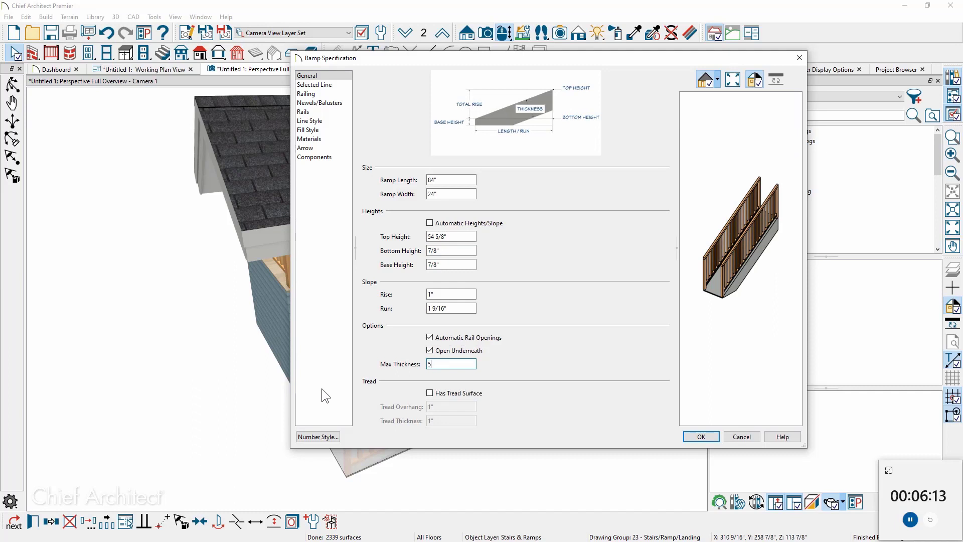
key("Tab")
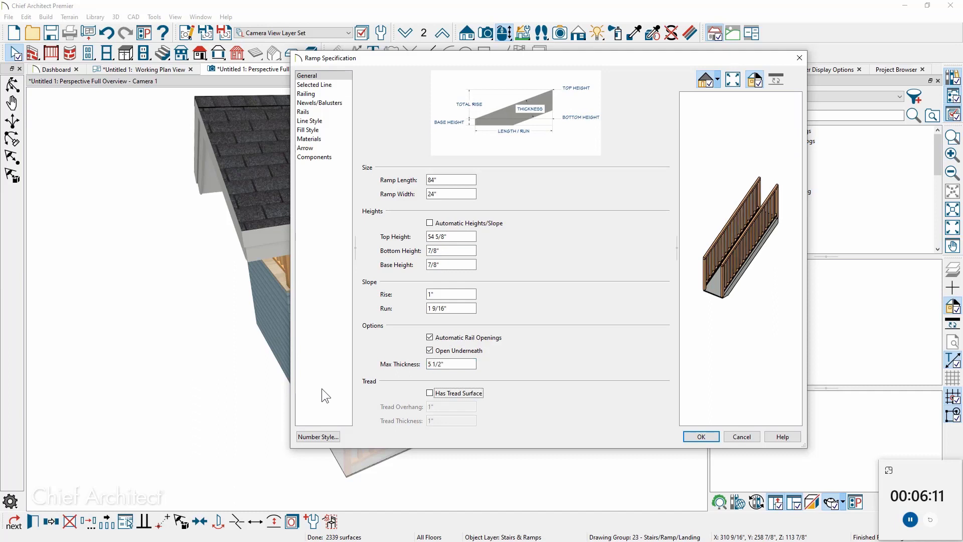
Step: Set the ramp's rail height to 18", remove its left railing, and apply the specification
left_click(305, 93)
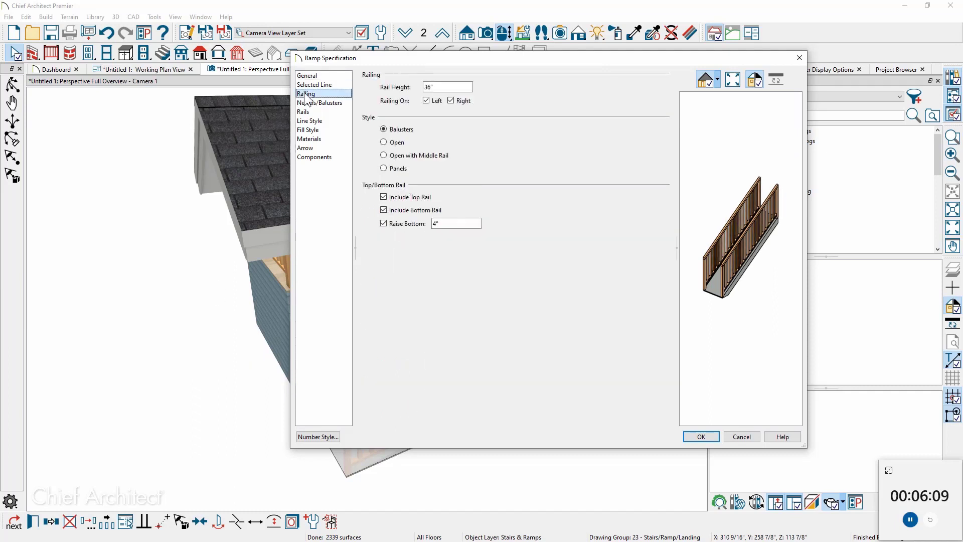
left_click(436, 88)
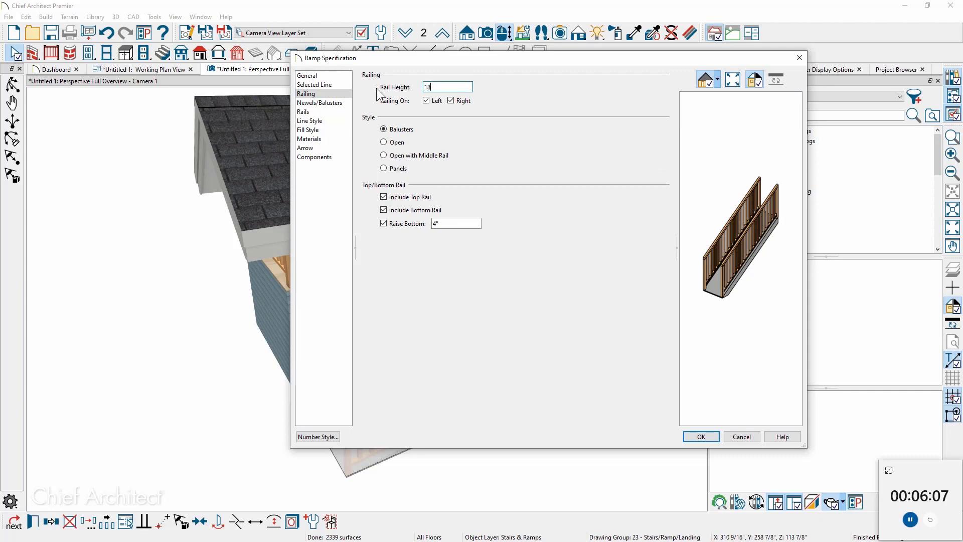
left_click(426, 101)
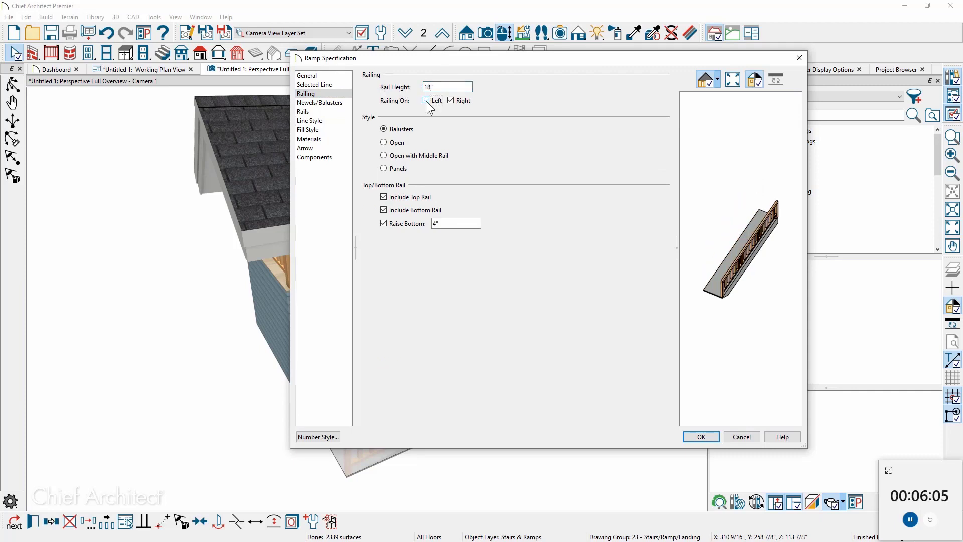
left_click(714, 440)
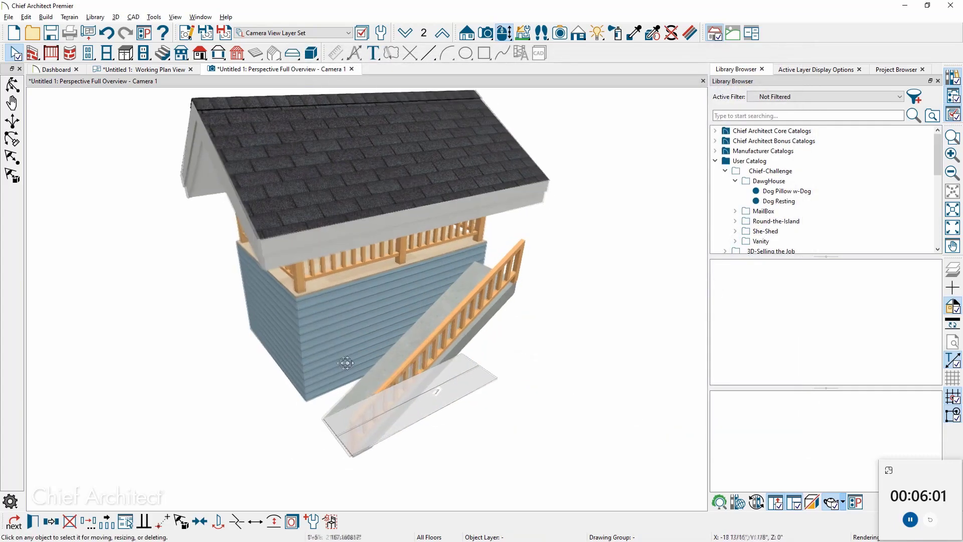
Step: Move the ramp flush against the dog house's side wall
middle_click_drag(346, 362, 416, 346)
left_click(435, 345)
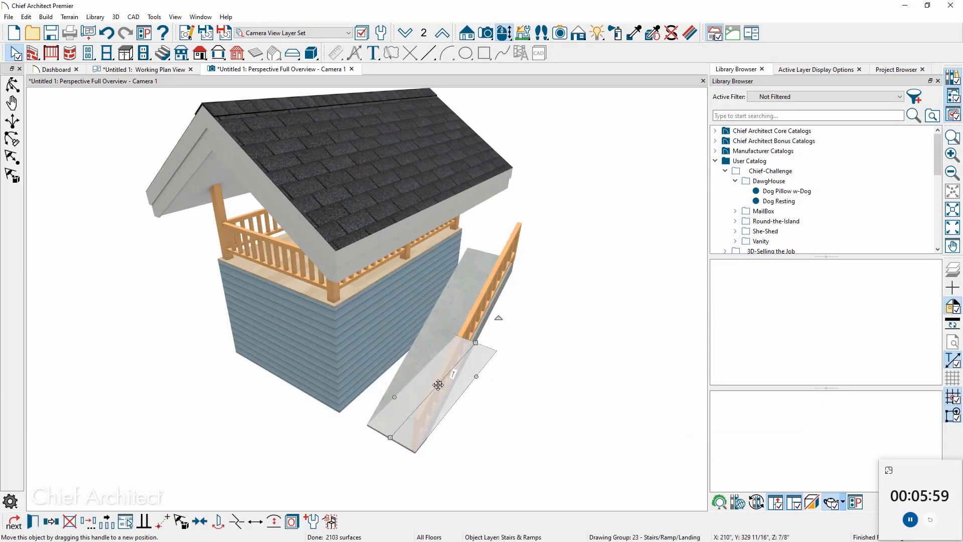
left_click_drag(439, 385, 414, 376)
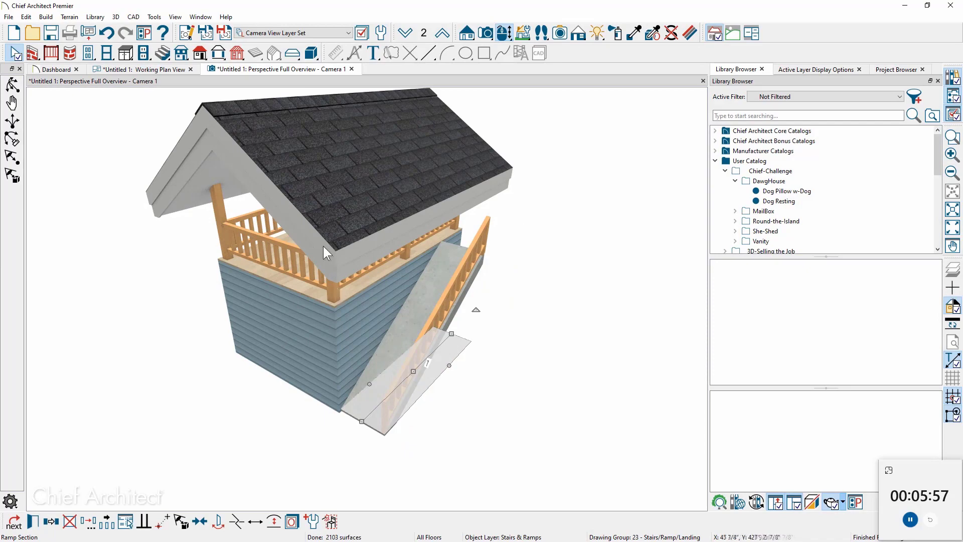
middle_click_drag(360, 266, 344, 334)
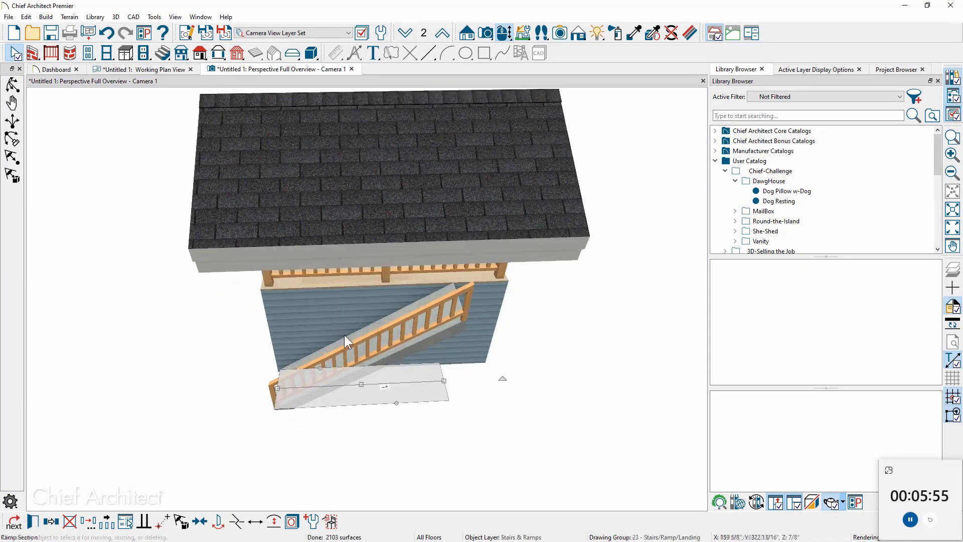
key("Escape")
Step: Draw a stair landing about 2' square from the ramp's upper end to the house corner and check it in 3D
left_click(164, 70)
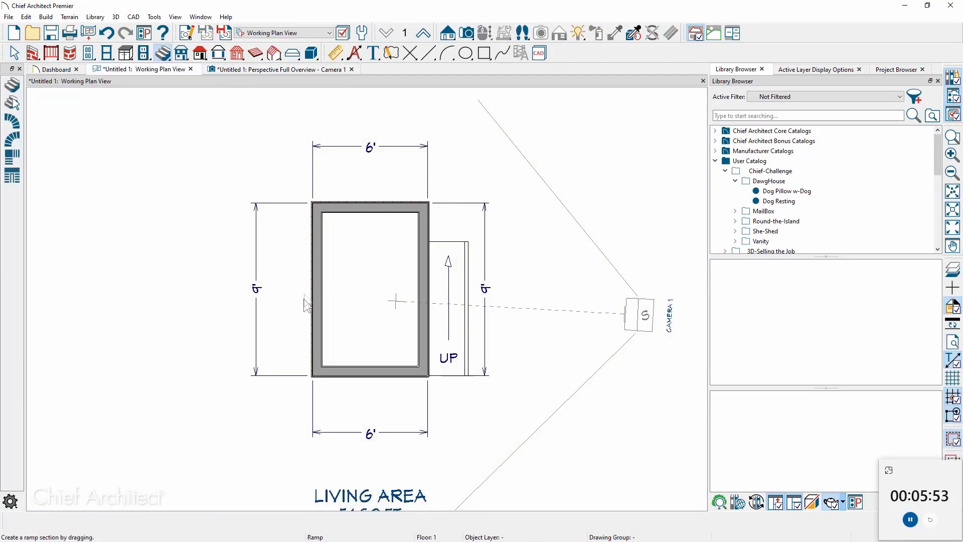
scroll(462, 246, "up", 5)
left_click(12, 211)
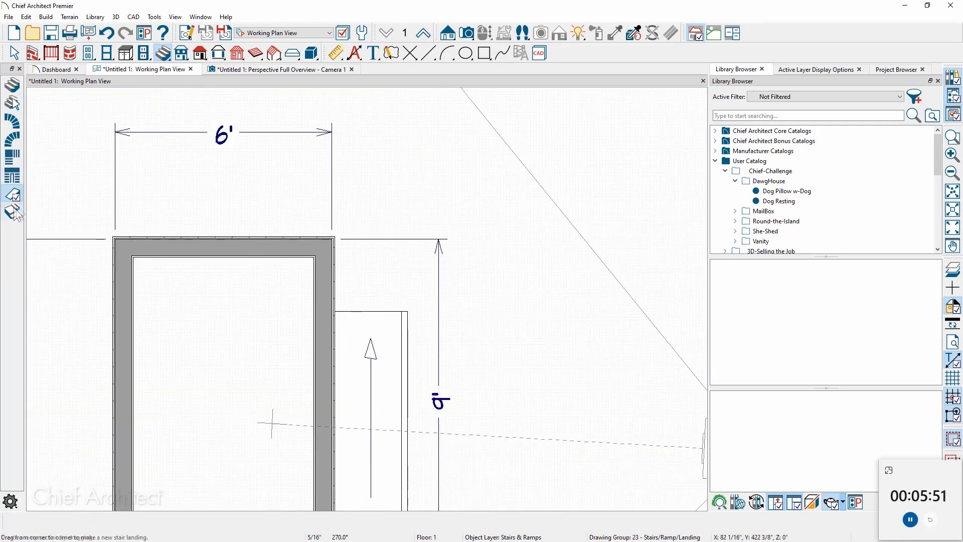
scroll(330, 315, "up", 3)
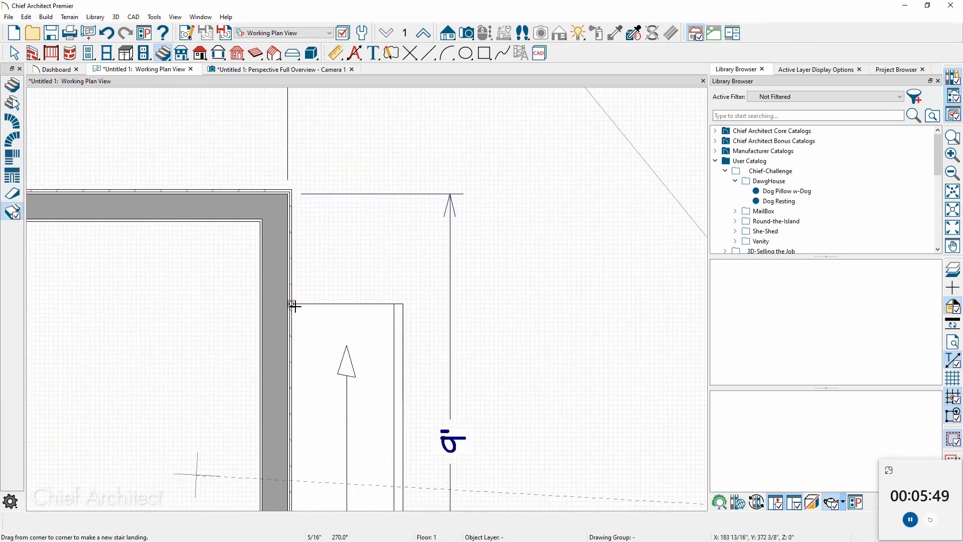
left_click_drag(291, 304, 404, 195)
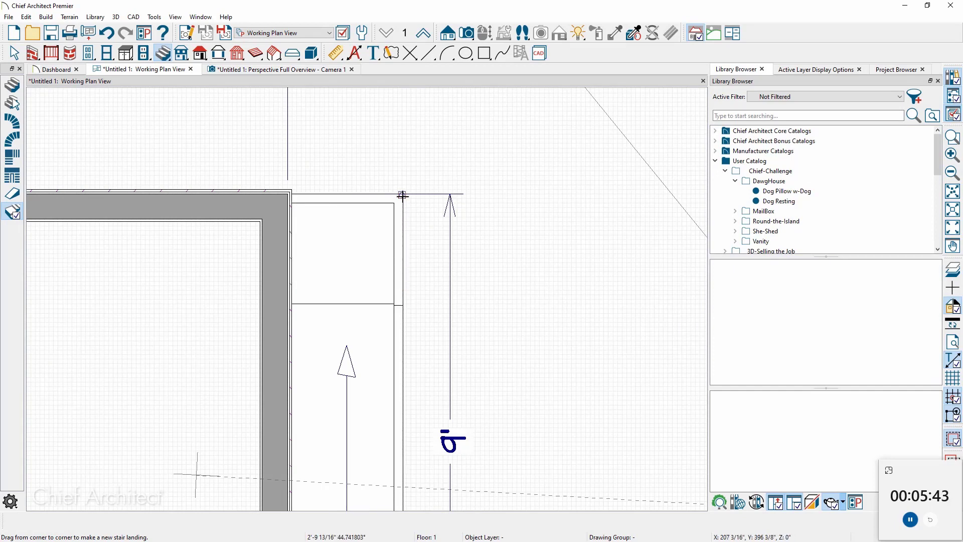
left_click(326, 73)
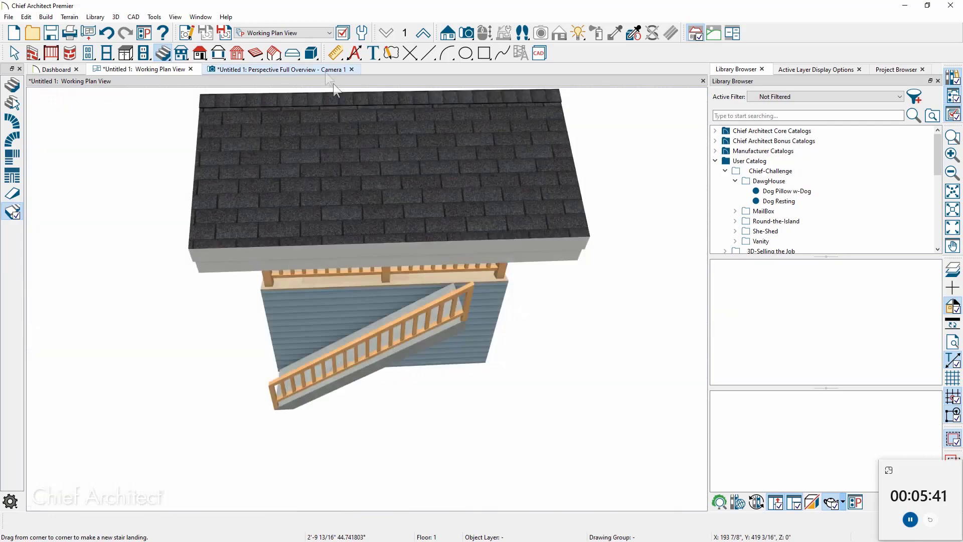
scroll(503, 335, "up", 8)
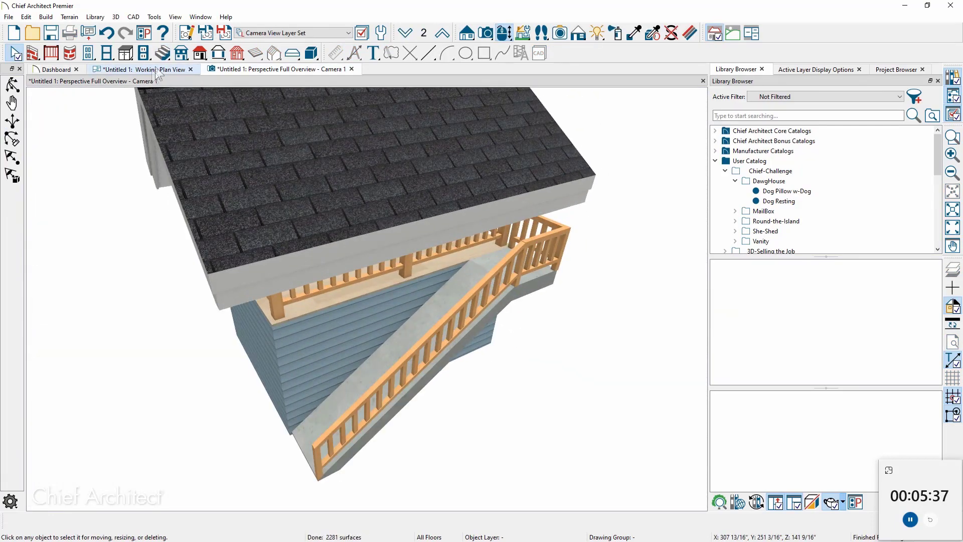
Step: Place three 4x4 posts in plan under the ramp's outer edge, the ramp-landing junction and the landing's outer corner
left_click(157, 71)
scroll(365, 284, "down", 5)
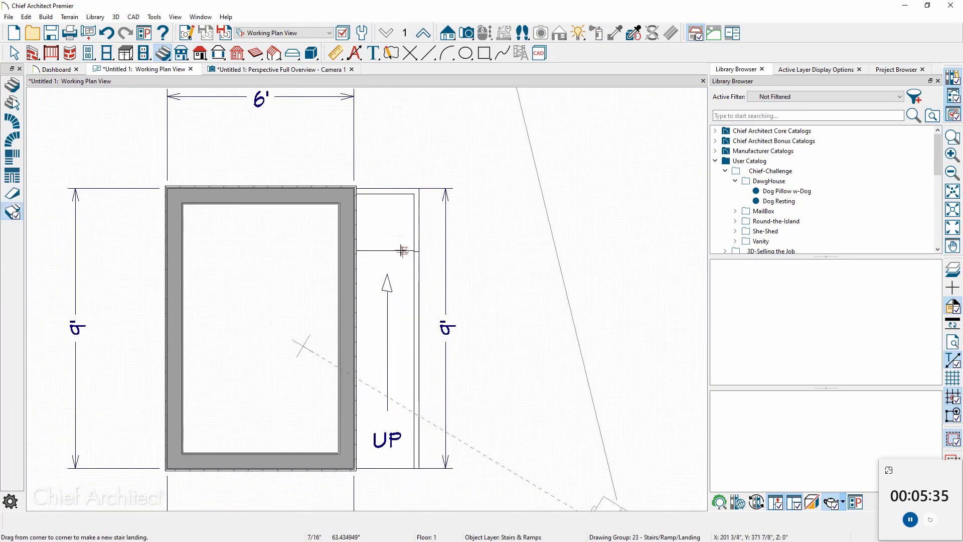
scroll(403, 251, "up", 1)
left_click(237, 53)
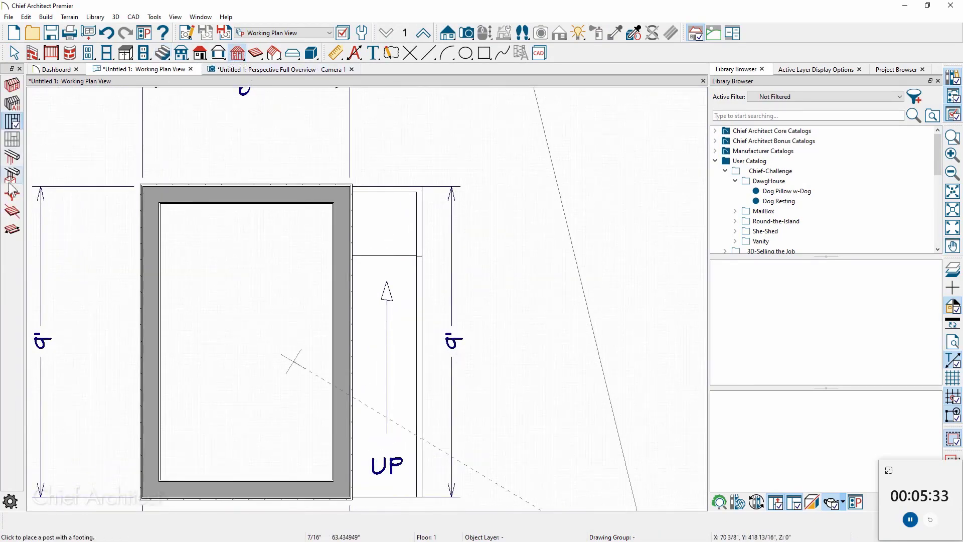
left_click(12, 157)
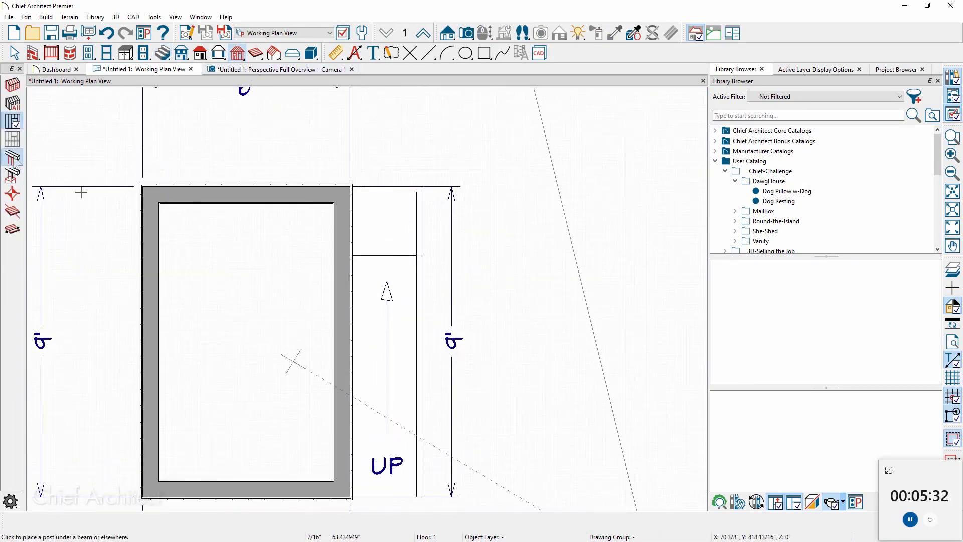
left_click(410, 401)
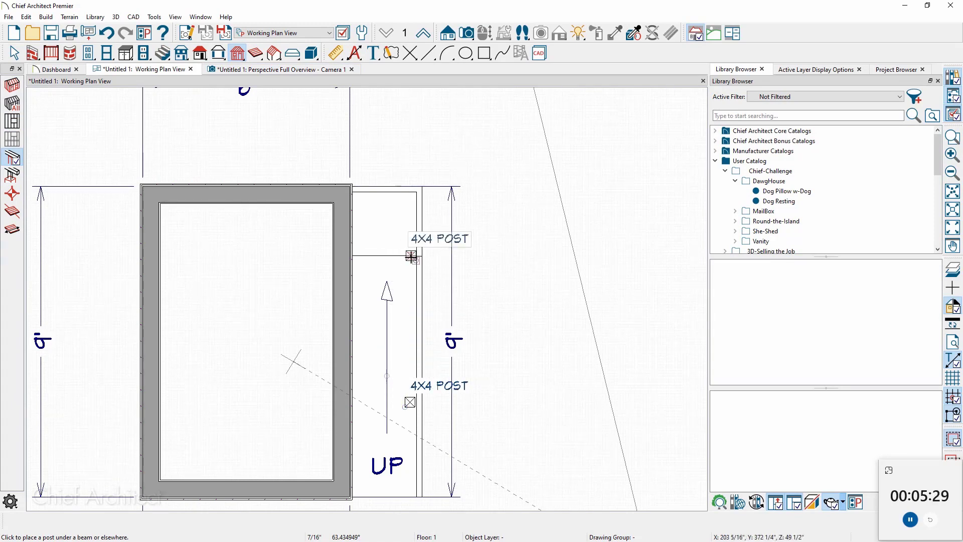
left_click(410, 256)
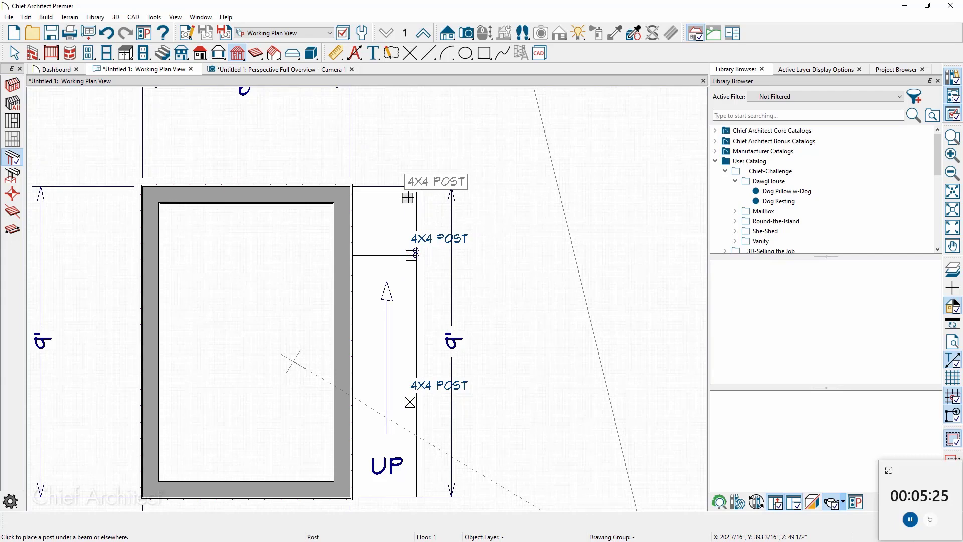
left_click(410, 200)
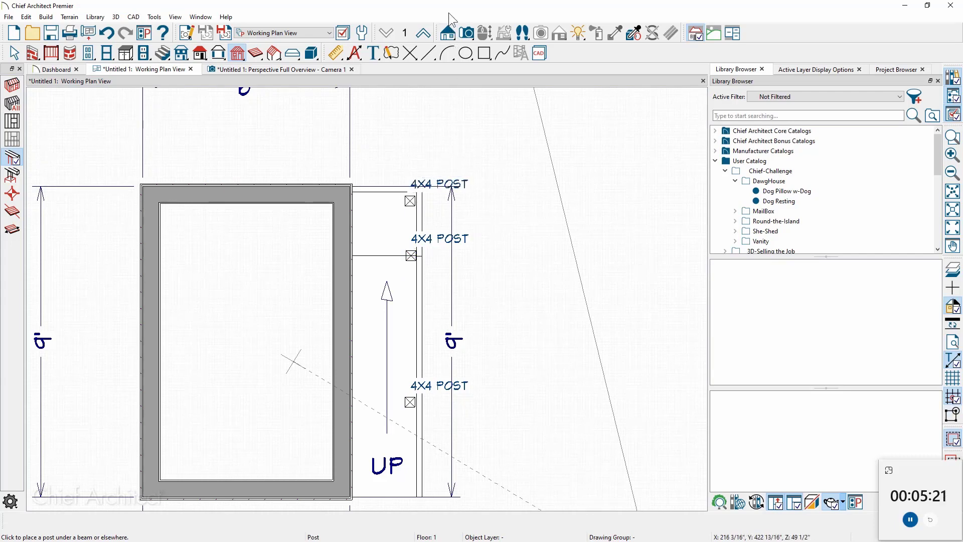
Step: In a new elevation of the ramp side, shorten the lower post to the ramp's underside and shift the landing's outer post toward the house corner
left_click(448, 33)
left_click_drag(478, 336, 311, 326)
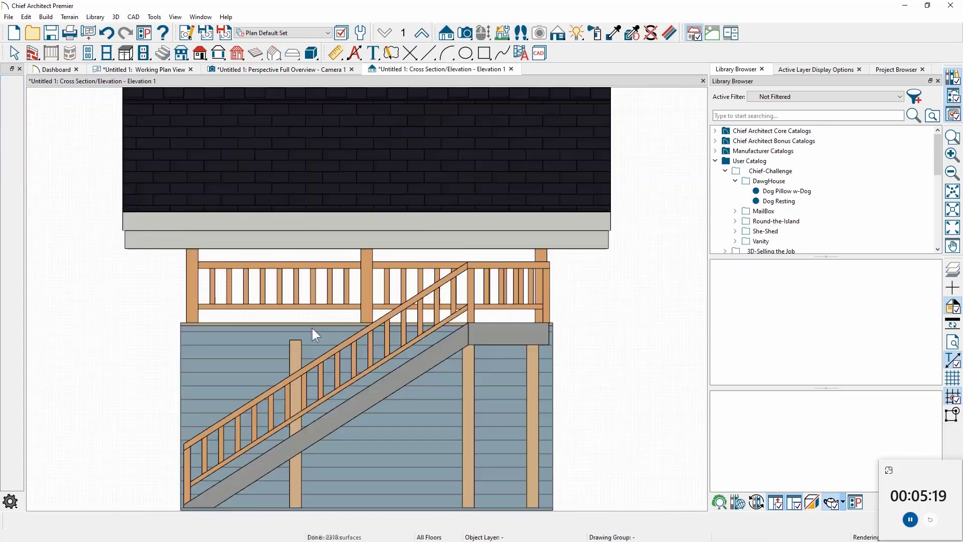
left_click(298, 376)
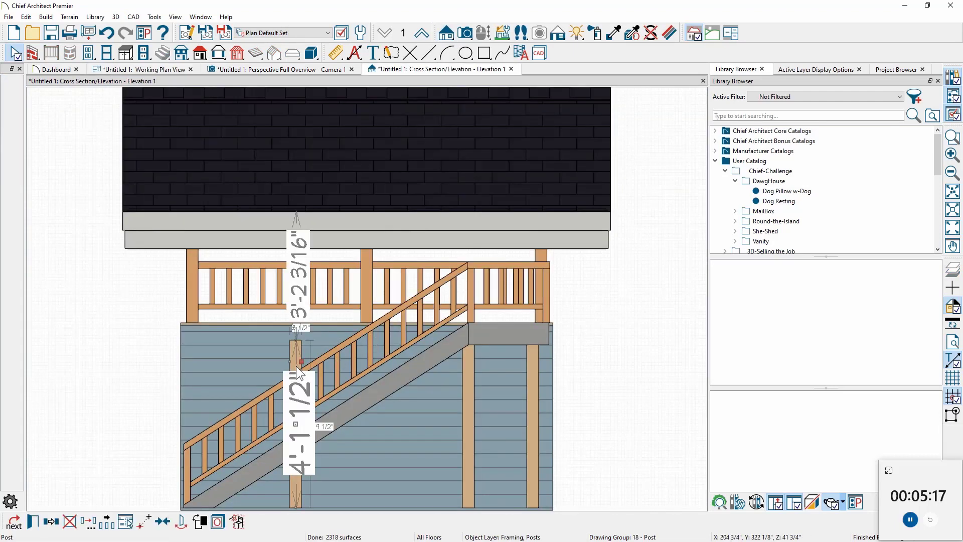
left_click_drag(296, 340, 294, 445)
middle_click_drag(349, 440, 451, 351)
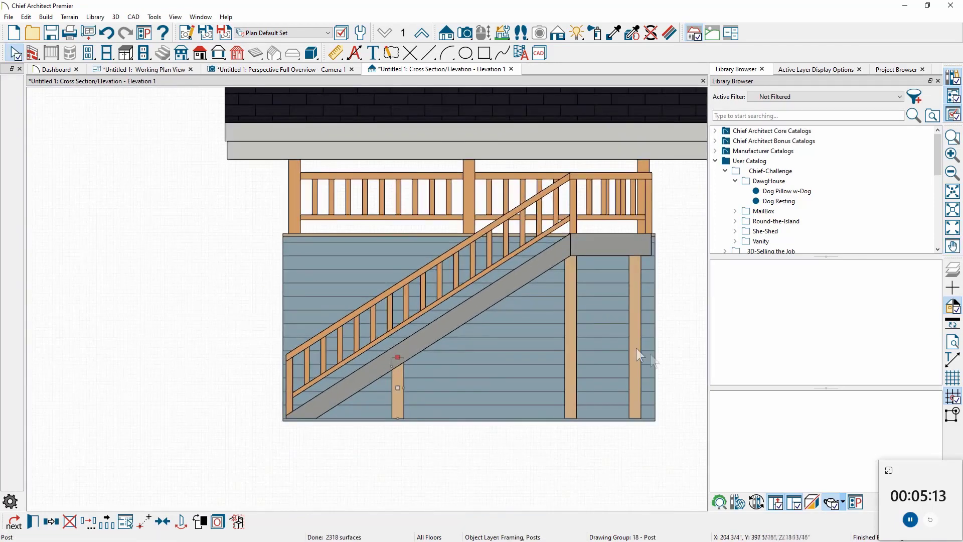
left_click(634, 344)
left_click_drag(635, 334, 642, 334)
Step: Draw a 3D solid about 1" square on the ramp's lower end and reshape it into a wedge resting on the slope
scroll(359, 394, "up", 6)
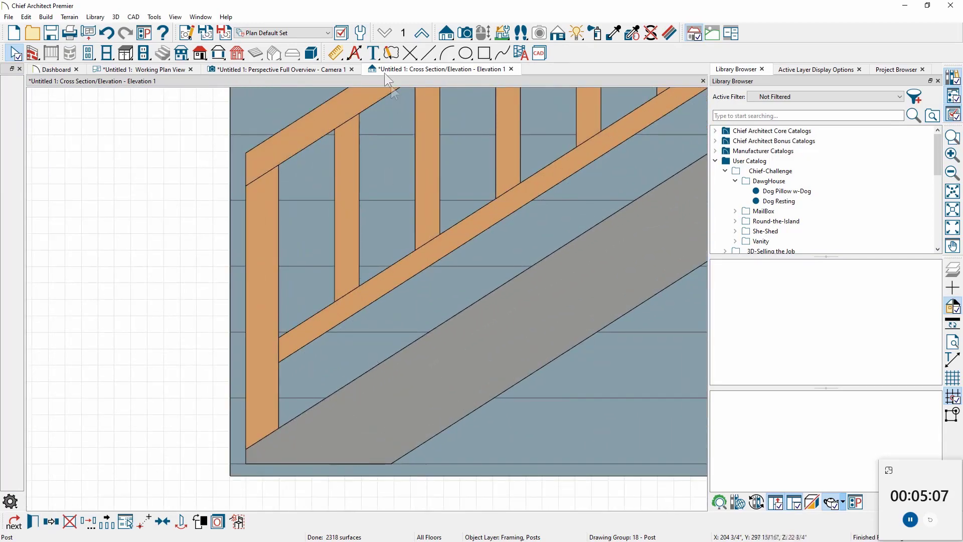
left_click(312, 53)
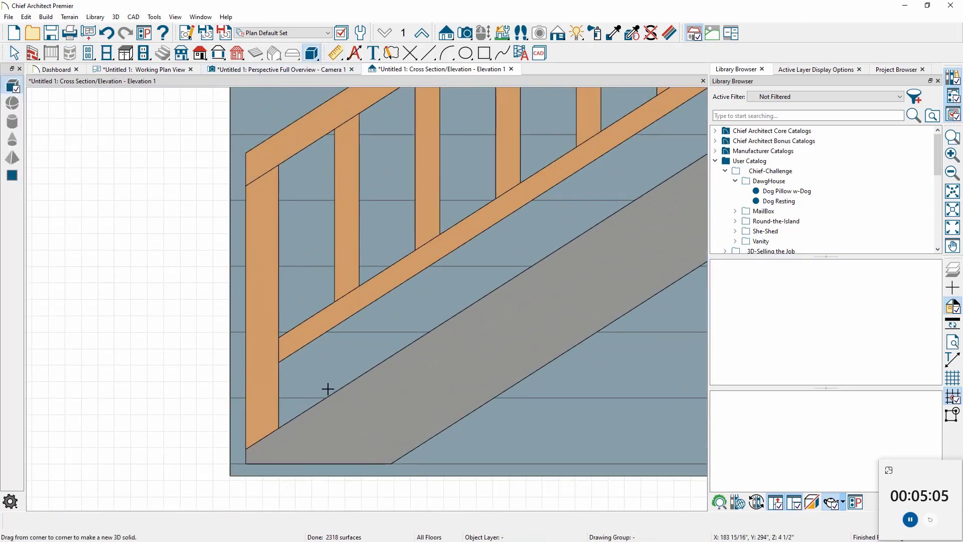
left_click_drag(327, 382, 343, 401)
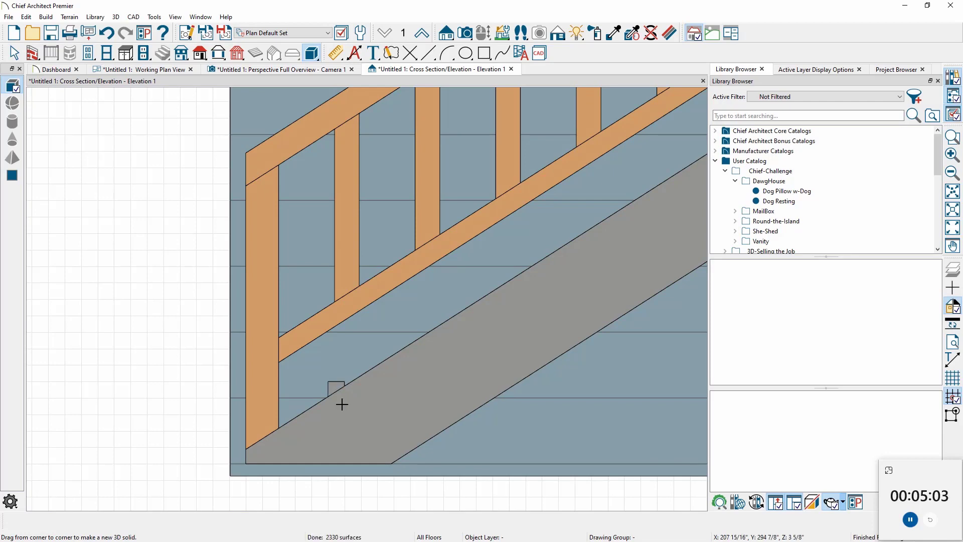
scroll(343, 401, "up", 2)
left_click(326, 378)
scroll(339, 383, "up", 3)
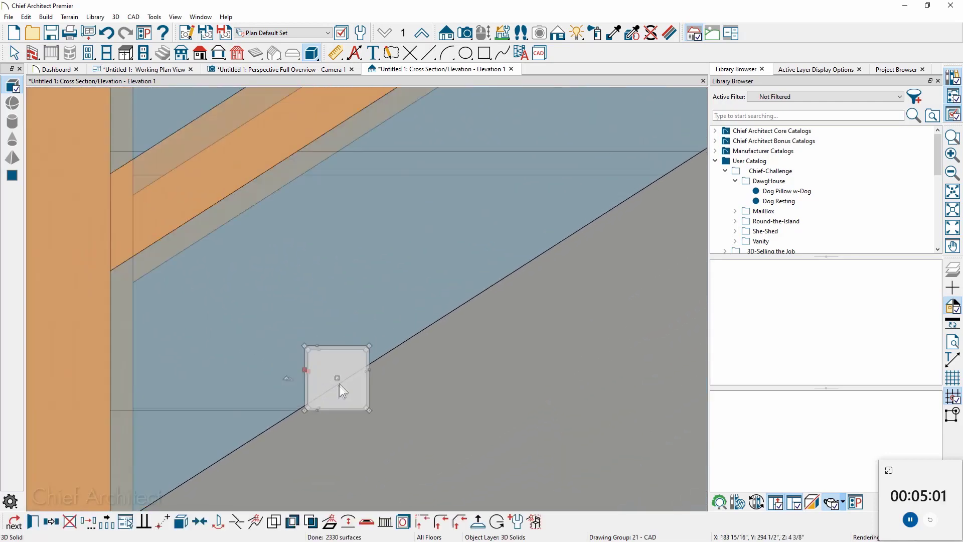
left_click_drag(343, 387, 346, 390)
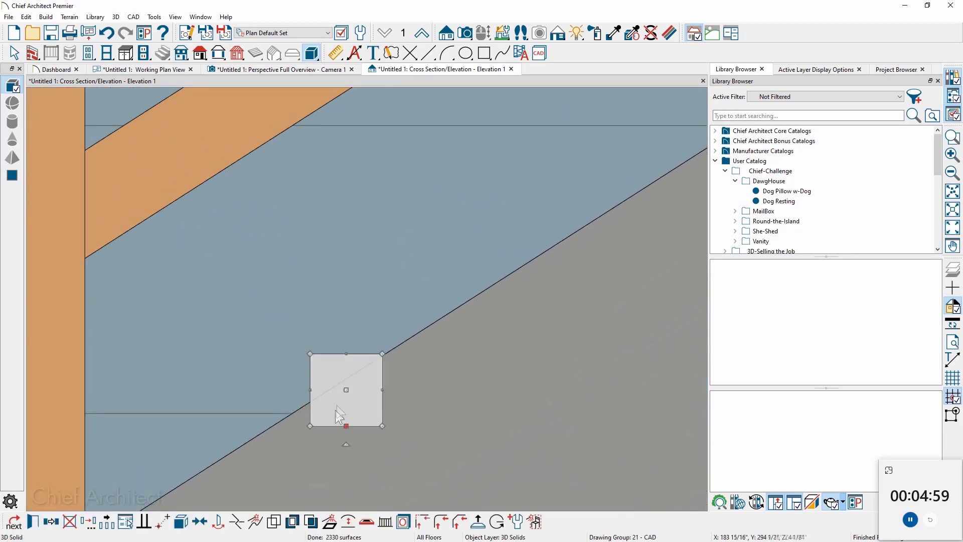
left_click_drag(310, 426, 310, 401)
left_click_drag(382, 425, 382, 354)
Step: Set the wedge-shaped solid's depth to 24" and apply the specification
double_click(348, 368)
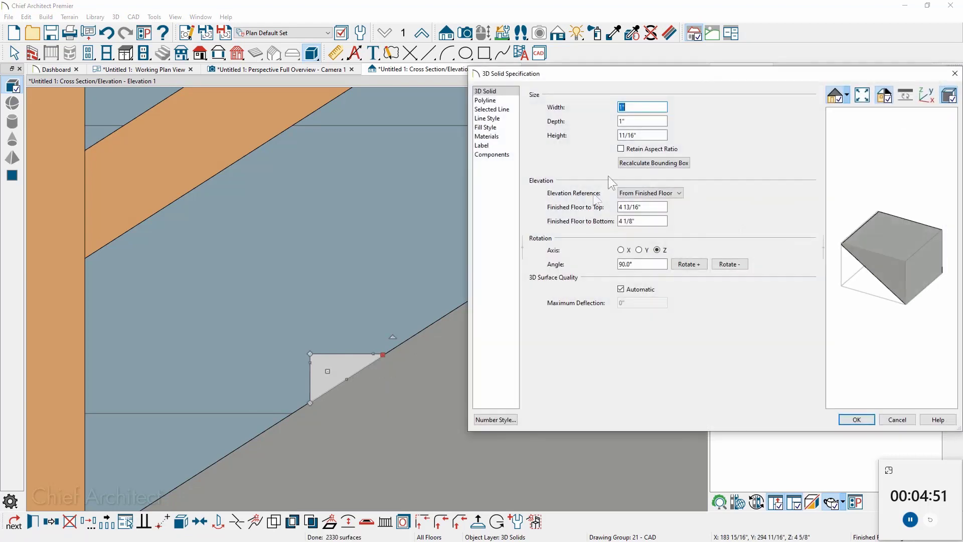
type("247")
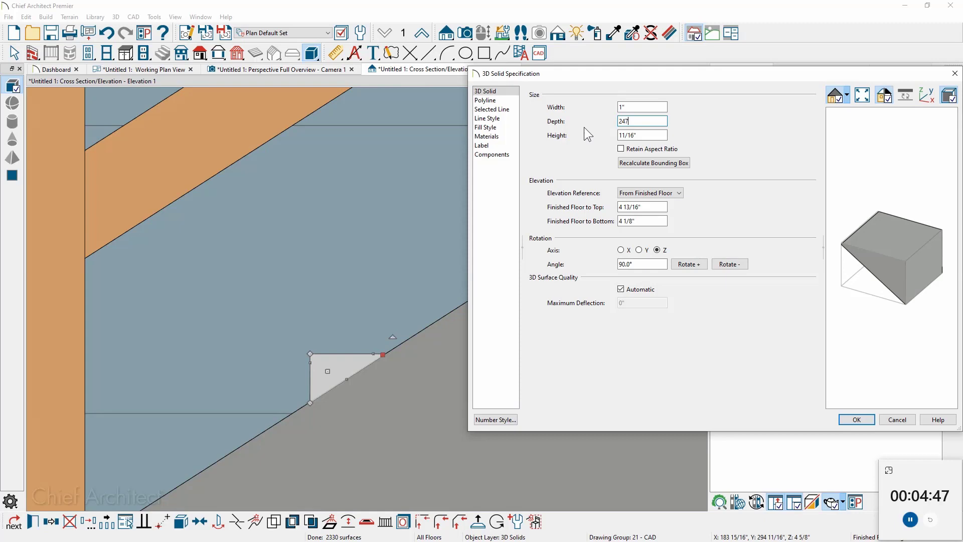
key("BackSpace")
left_click(855, 419)
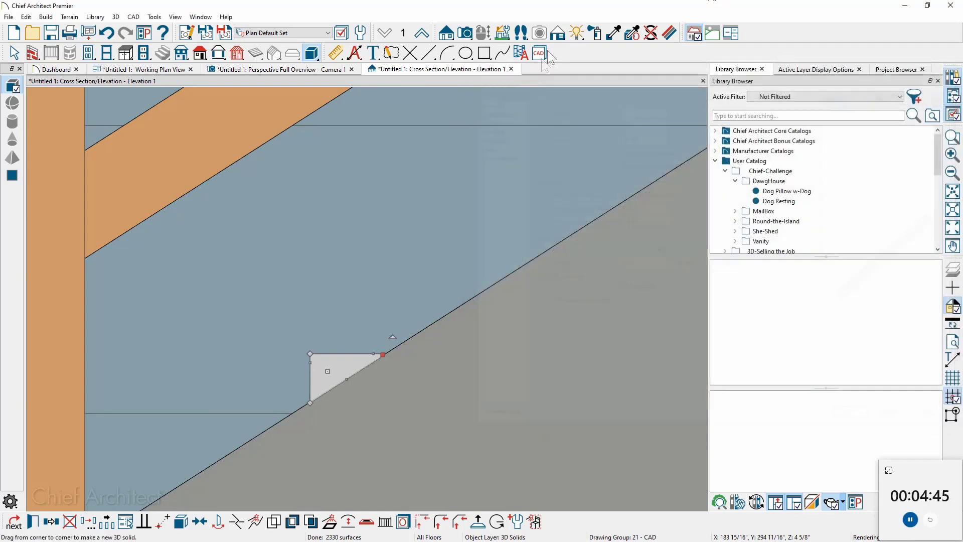
Step: Copy the Birch (honey) material from the railing onto the wedge cleat and check it in the 3D overview
left_click(613, 32)
left_click(185, 123)
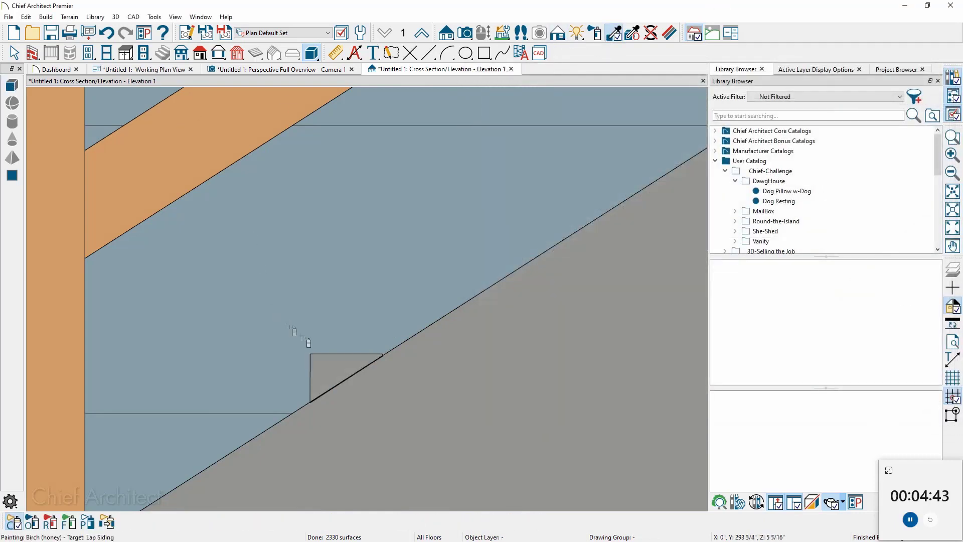
left_click(319, 370)
left_click(319, 69)
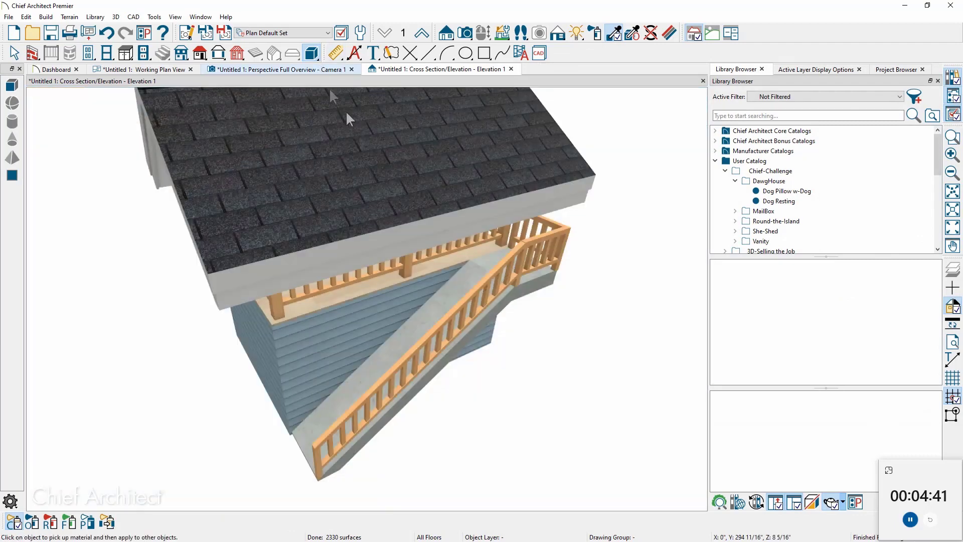
scroll(377, 466, "up", 3)
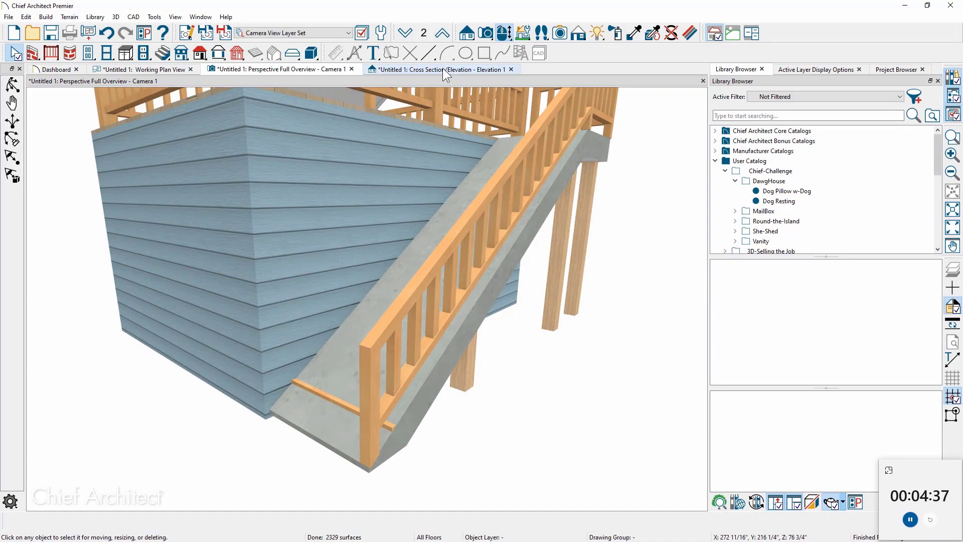
Step: Try distributing 7 evenly spaced copies of the wedge cleat up the full ramp and inspect them in 3D
left_click(442, 68)
key("space")
left_click(318, 372)
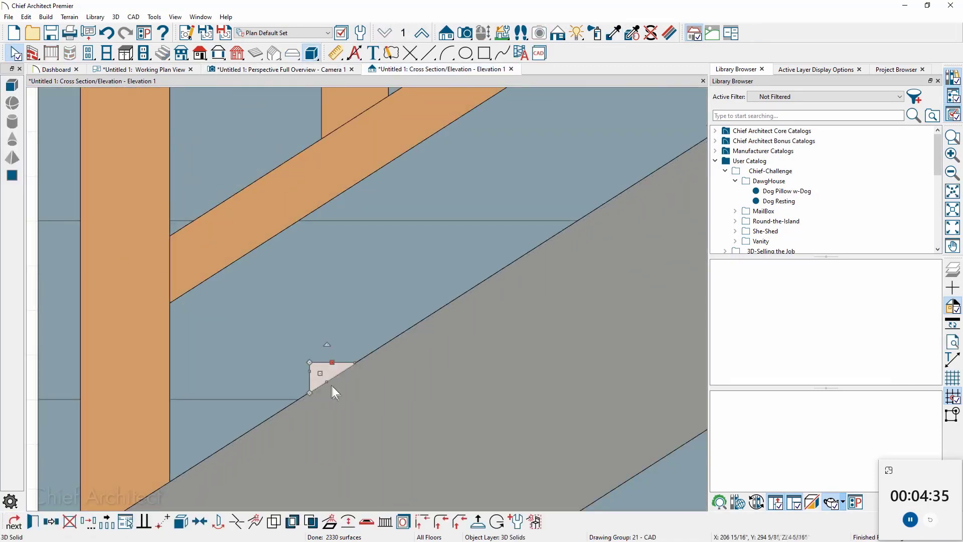
scroll(231, 375, "down", 9)
middle_click_drag(312, 374, 221, 444)
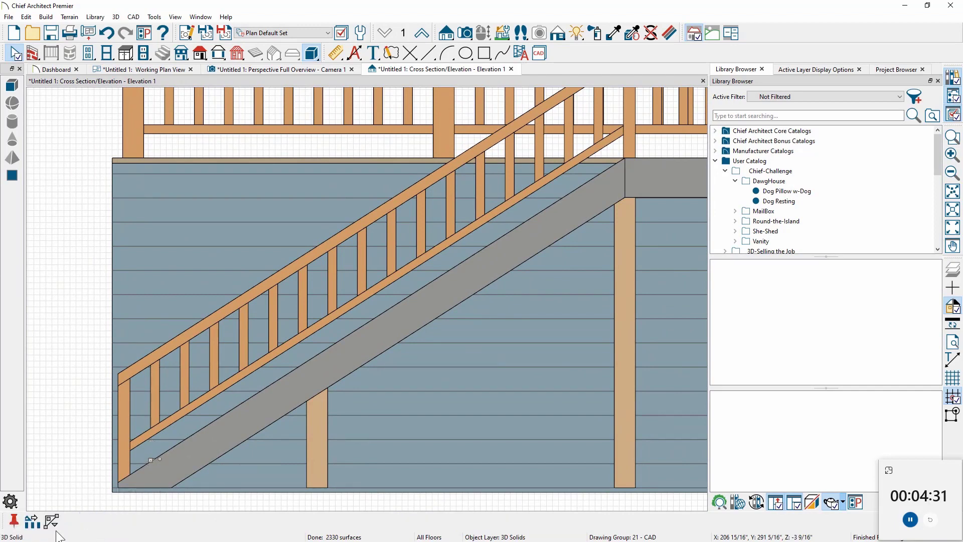
double_click(107, 523)
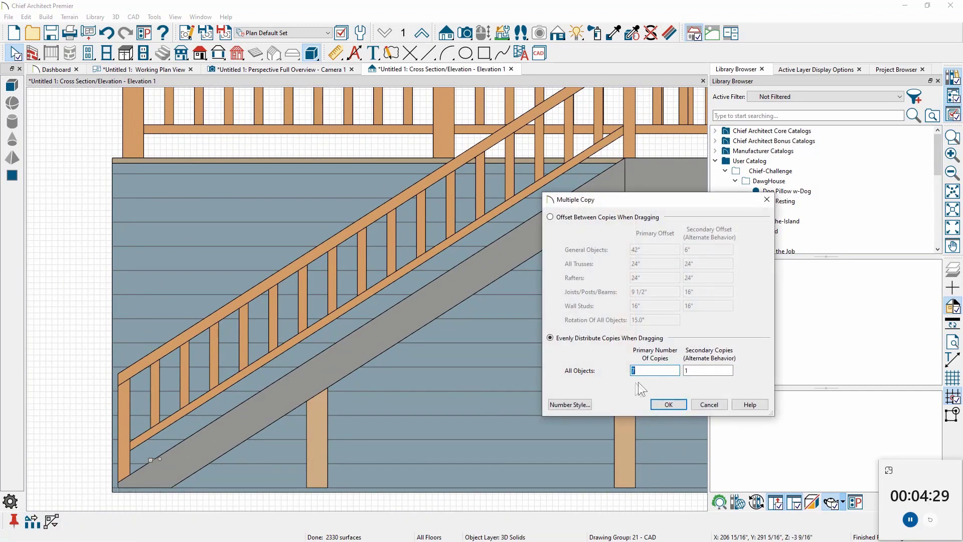
left_click(661, 406)
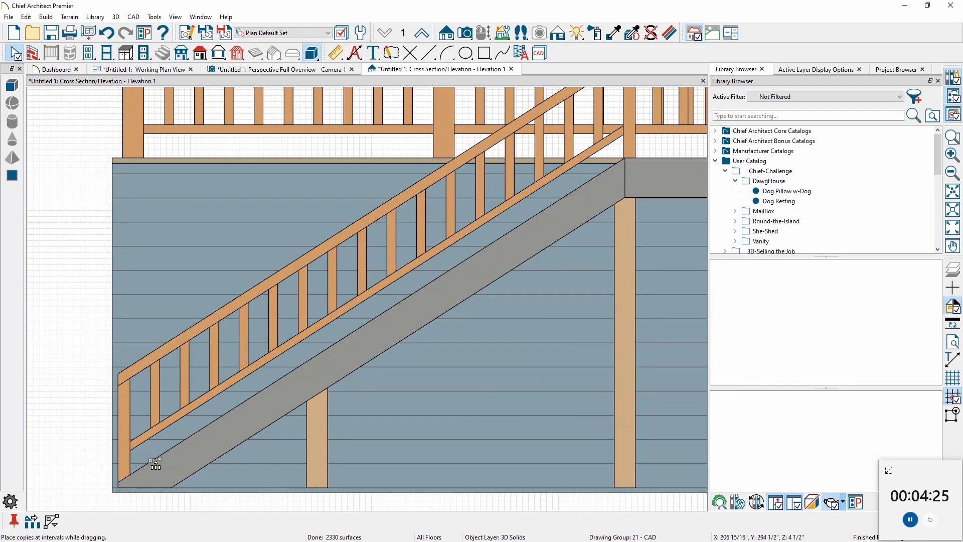
left_click_drag(155, 464, 507, 262)
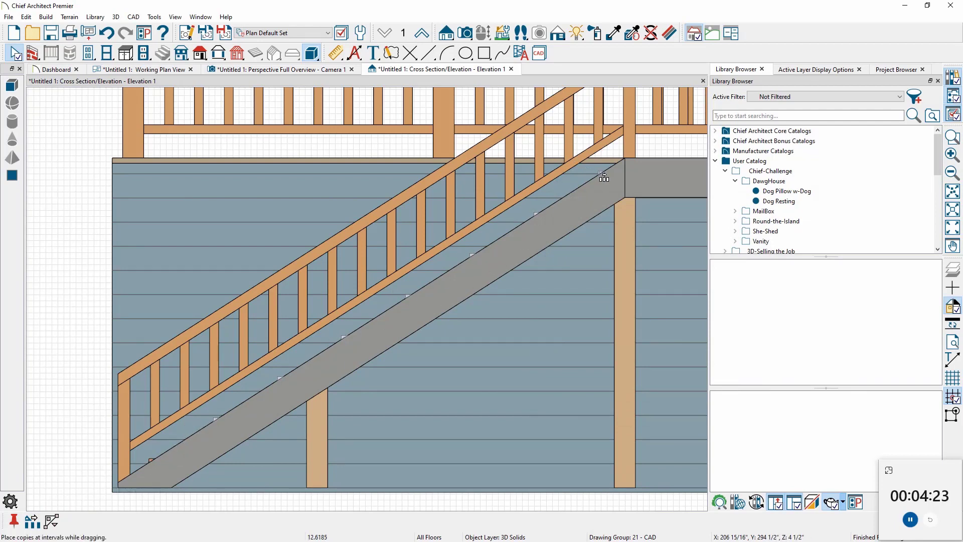
left_click_drag(604, 176, 603, 184)
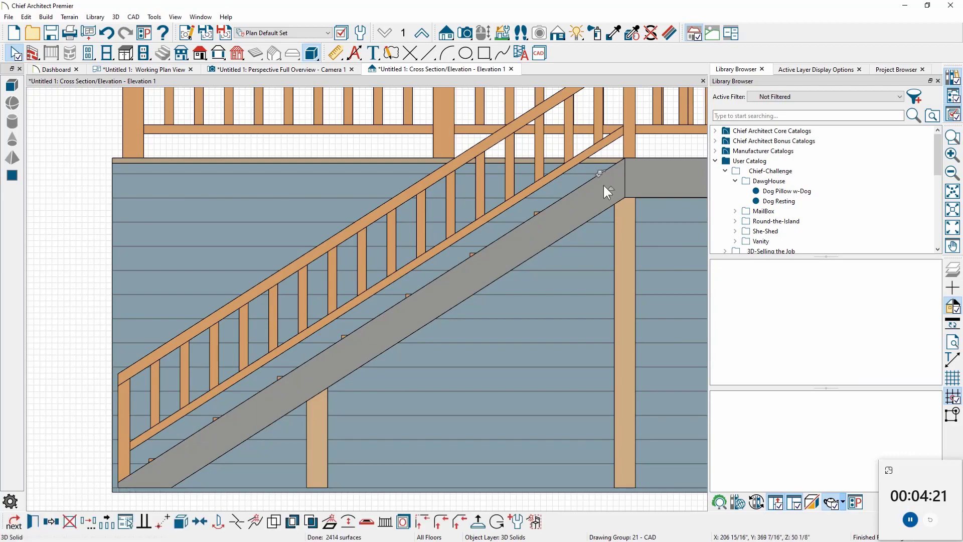
key("Escape")
left_click(332, 69)
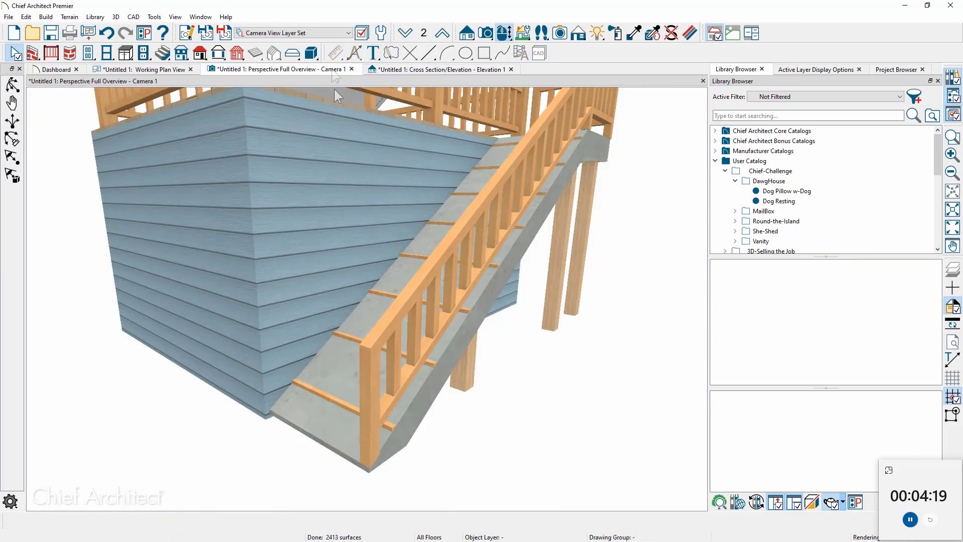
left_click_drag(432, 264, 429, 312)
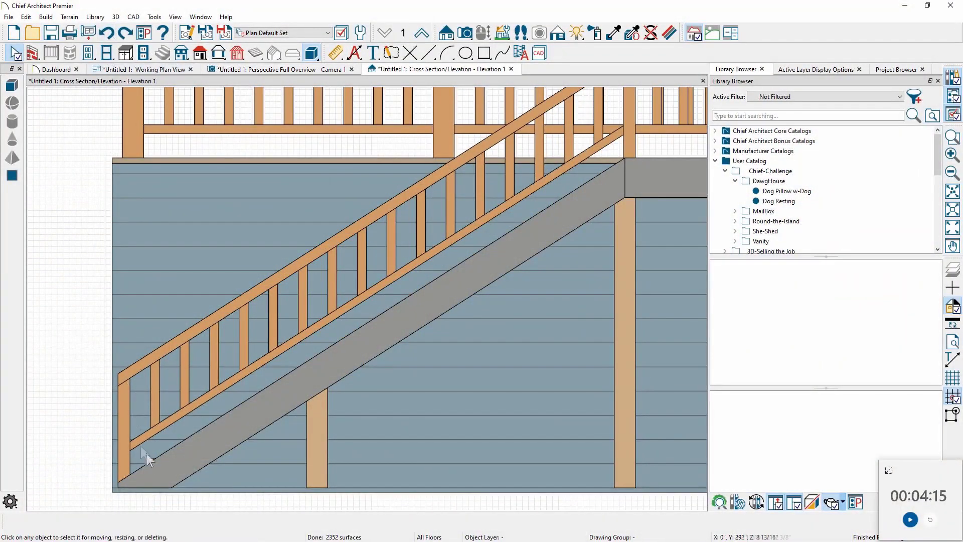
Step: Multiple-copy the lower wedge cleat up the ramp slope as 7 evenly distributed copies, ending just short of the landing
left_click(149, 460)
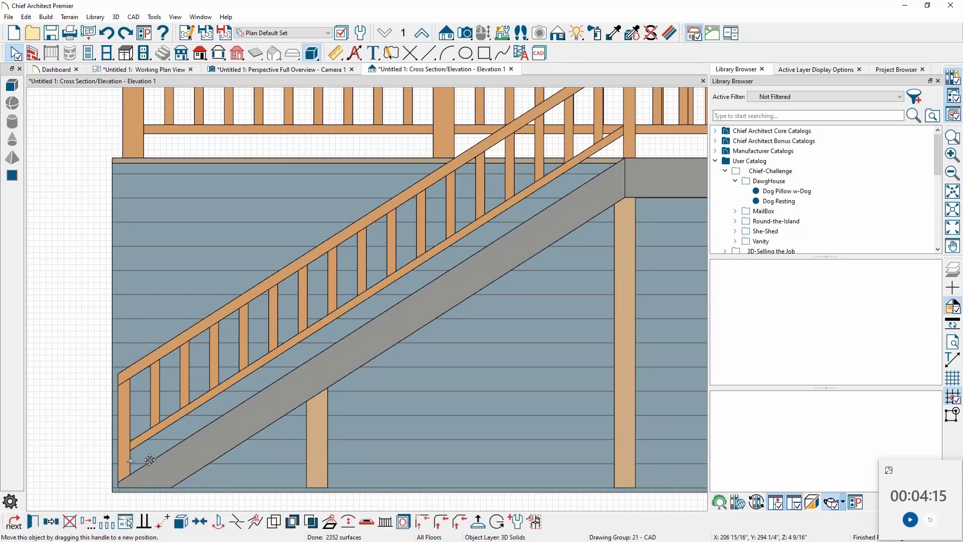
left_click(106, 524)
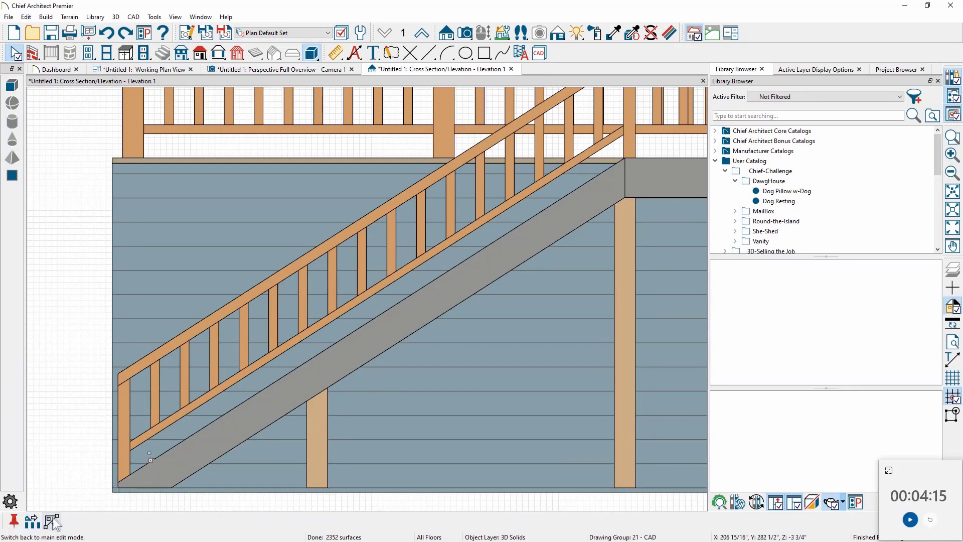
left_click(32, 521)
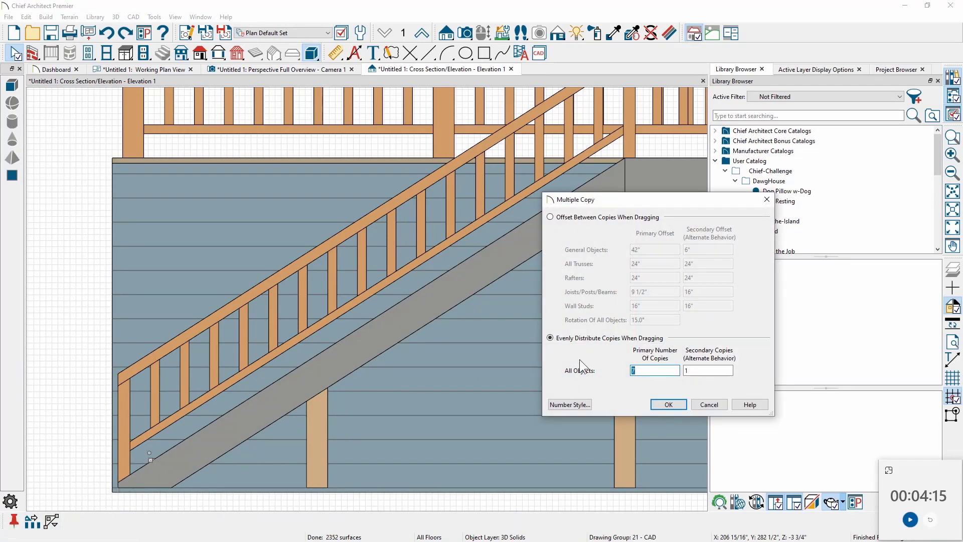
left_click(670, 408)
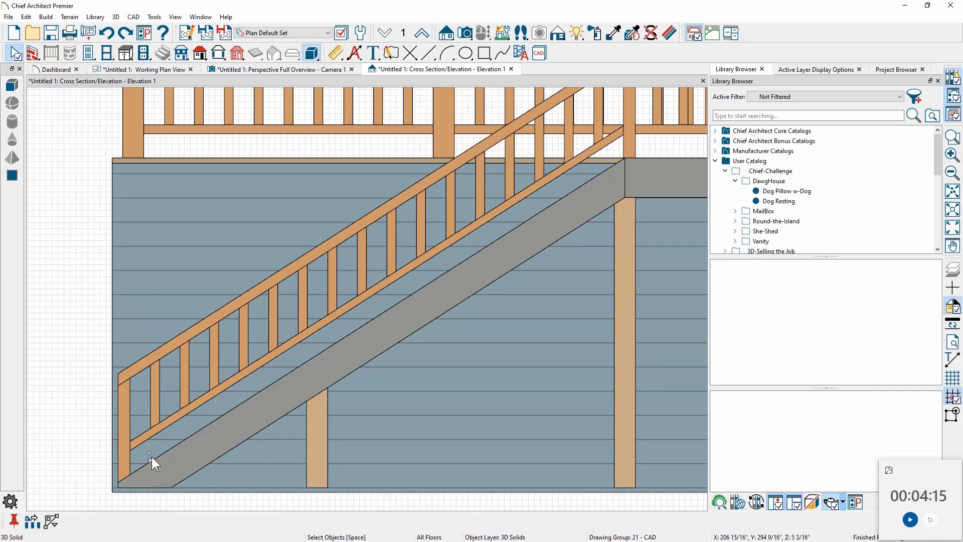
left_click_drag(152, 456, 425, 314)
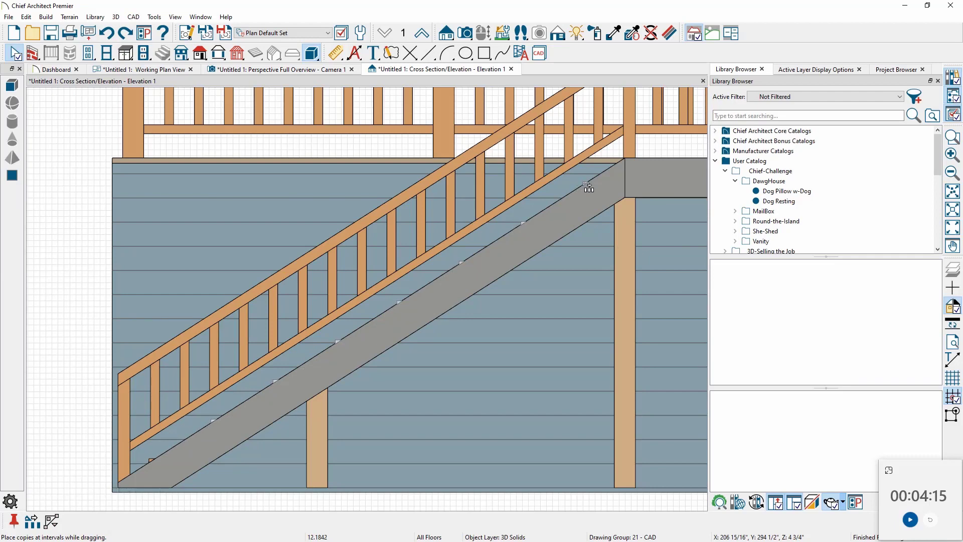
left_click_drag(584, 183, 584, 183)
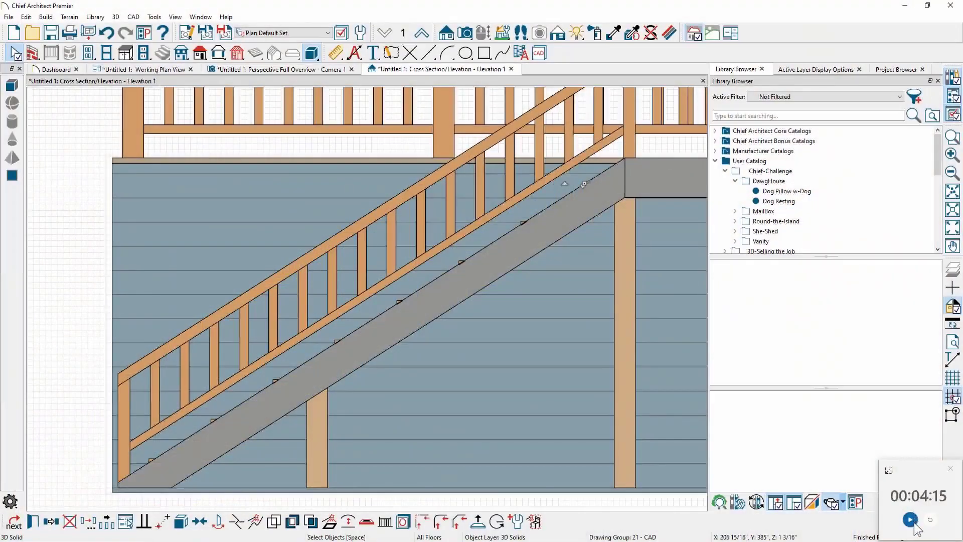
left_click(913, 523)
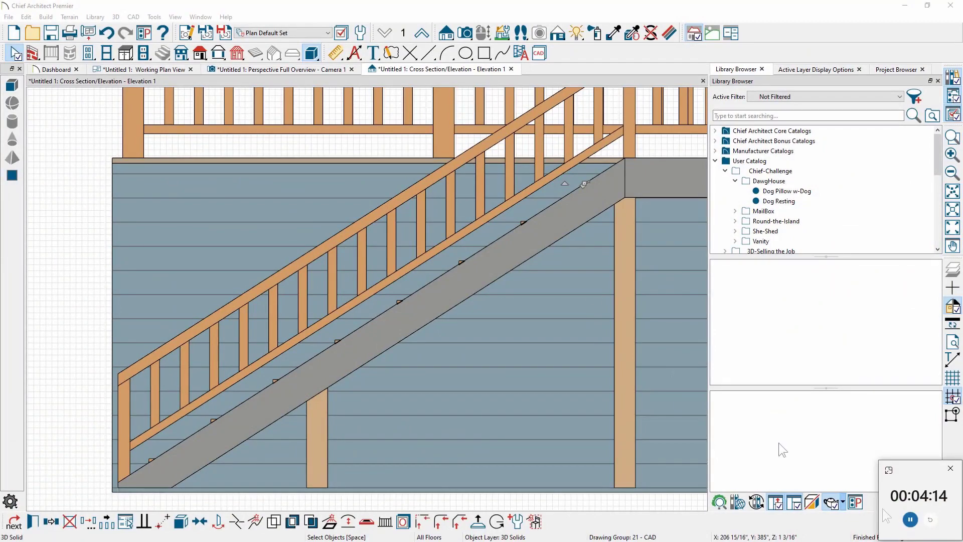
Step: Apply the She-Shed library's Wide Plank Exterior Cladding to the lower level's siding throughout the plan in the 3D overview
left_click(283, 69)
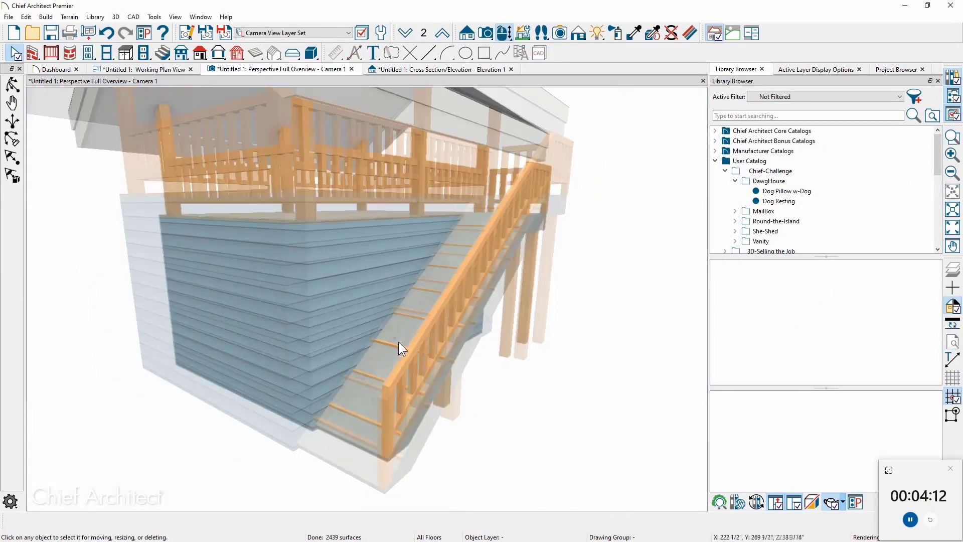
scroll(399, 342, "down", 1)
middle_click_drag(329, 355, 380, 368)
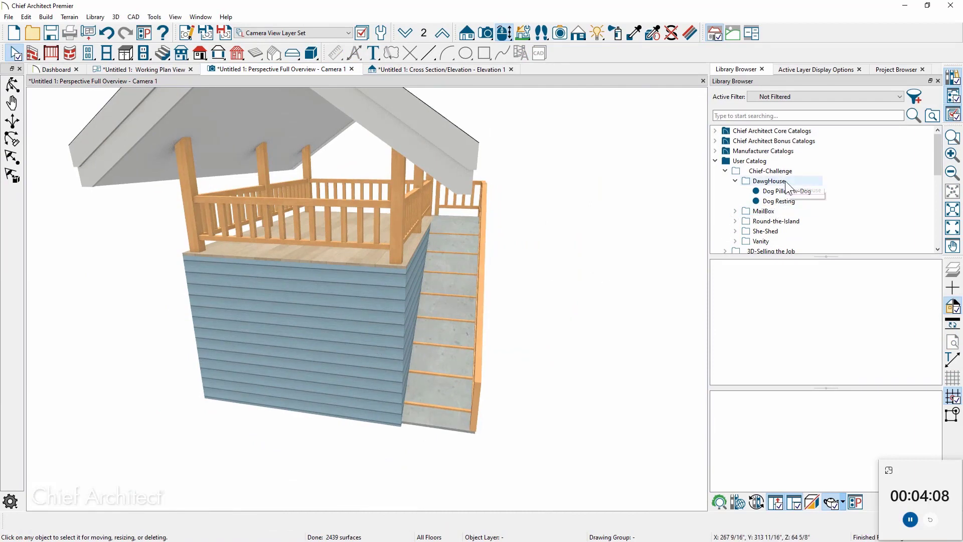
left_click(792, 231)
left_click(917, 317)
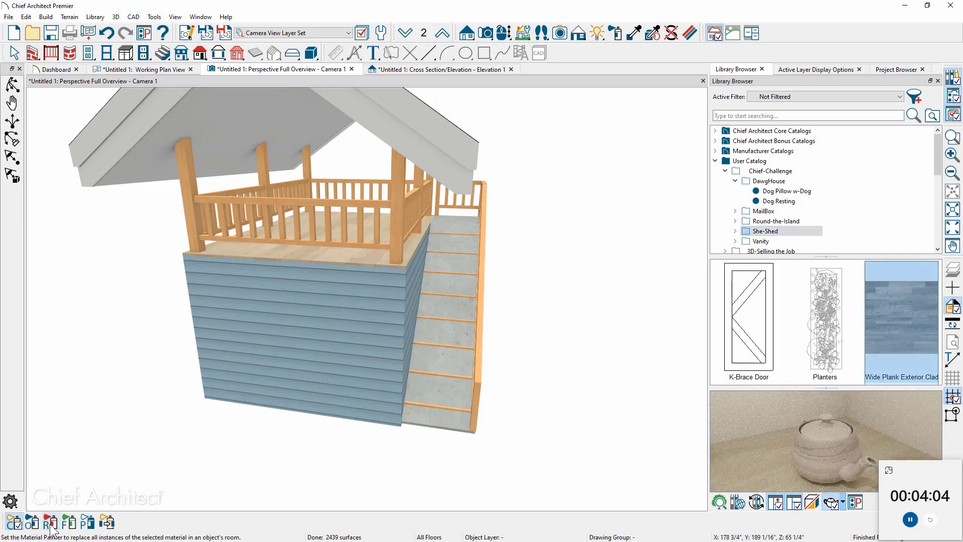
left_click(88, 522)
left_click(323, 356)
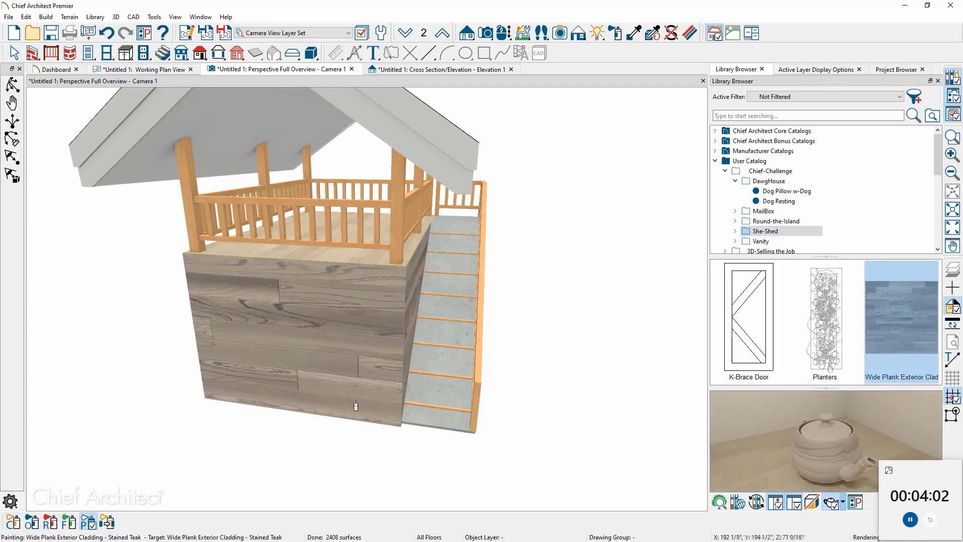
Step: Place a doorway in the lower level's front wall, beside the ramp side
mouse_move(322, 356)
middle_mouse_down()
mouse_move(295, 399)
mouse_move(355, 424)
middle_mouse_up()
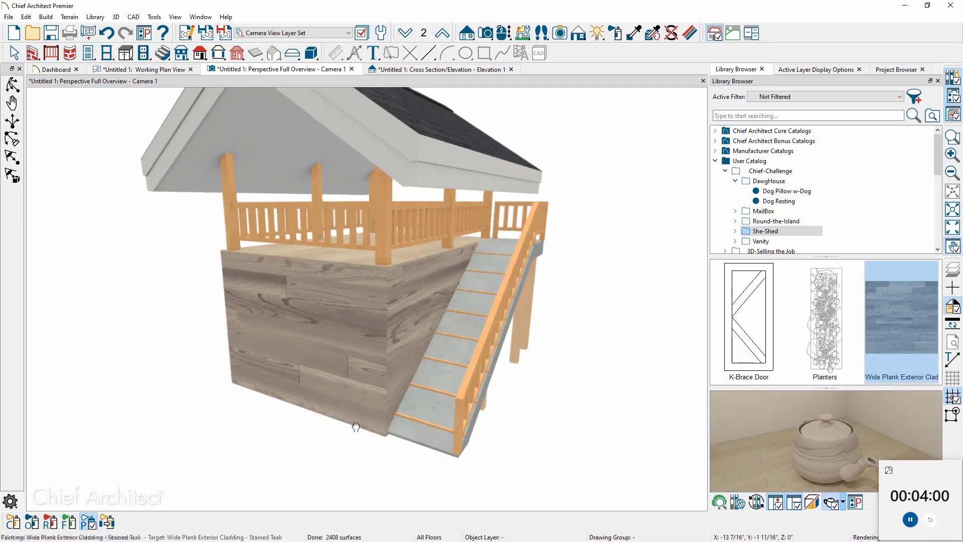
scroll(355, 424, "up", 2)
left_click(90, 55)
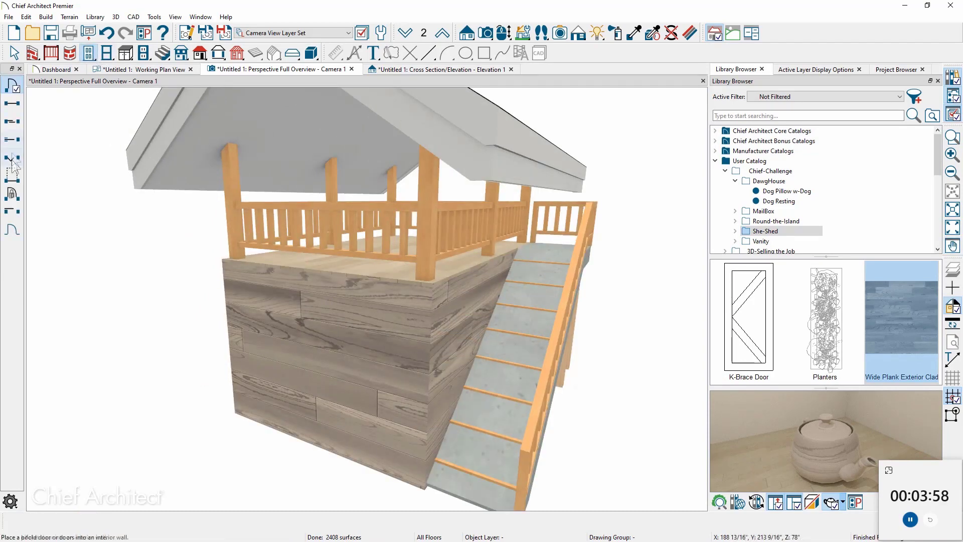
left_click(12, 105)
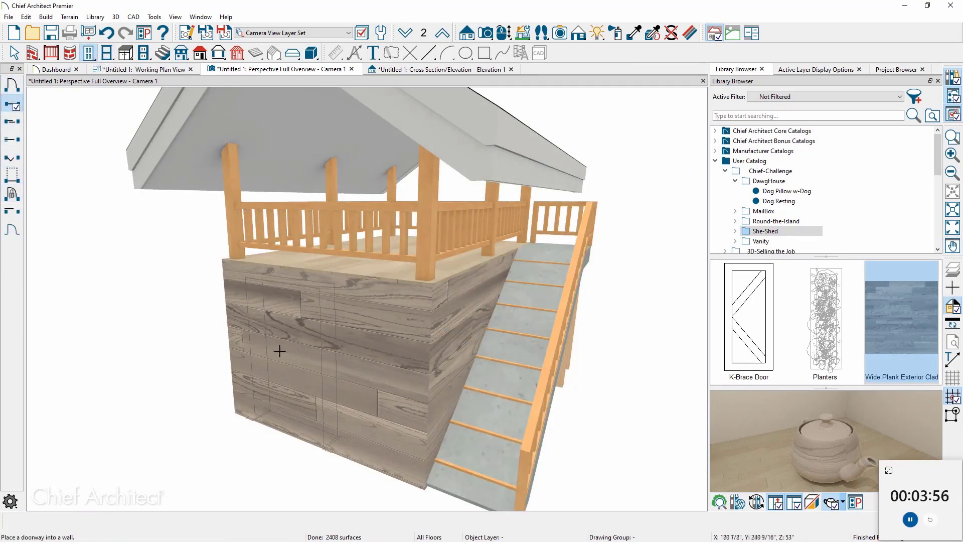
left_click(313, 368)
key("space")
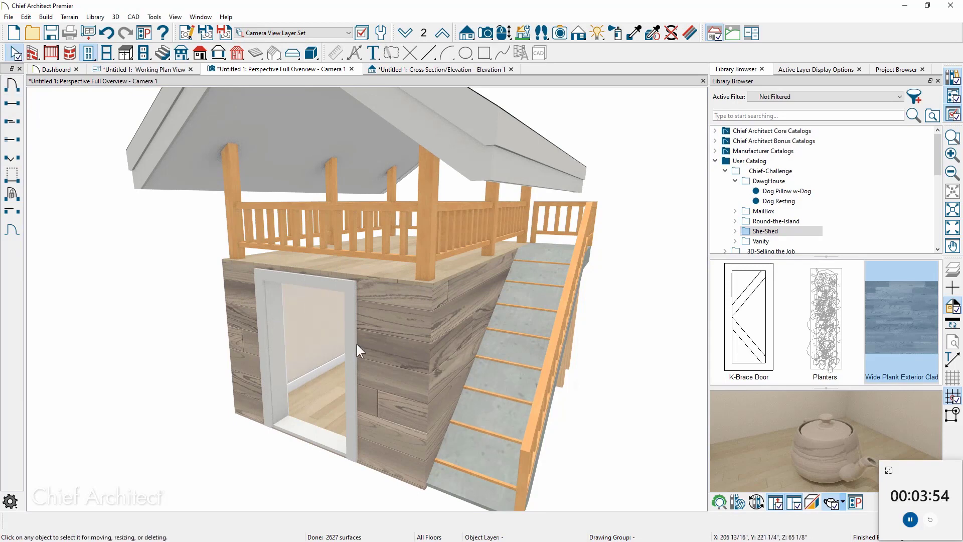
Step: Set the front doorway's width to 24" and its height to 36"
double_click(350, 354)
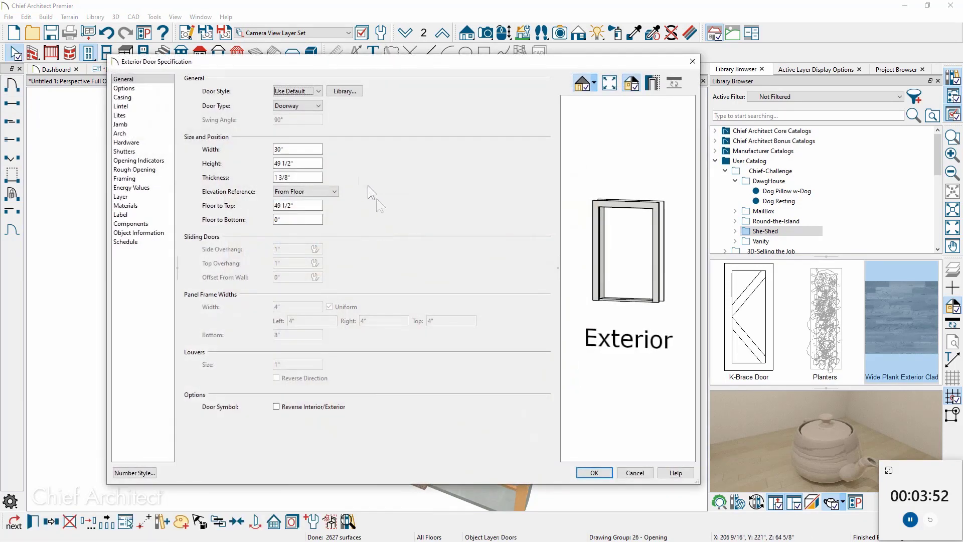
left_click(280, 149)
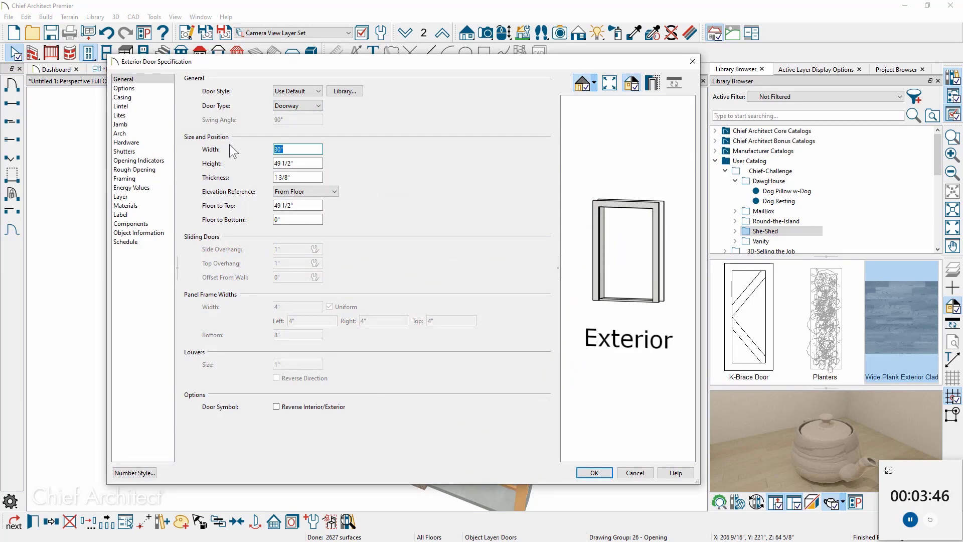
type("24")
key("Tab")
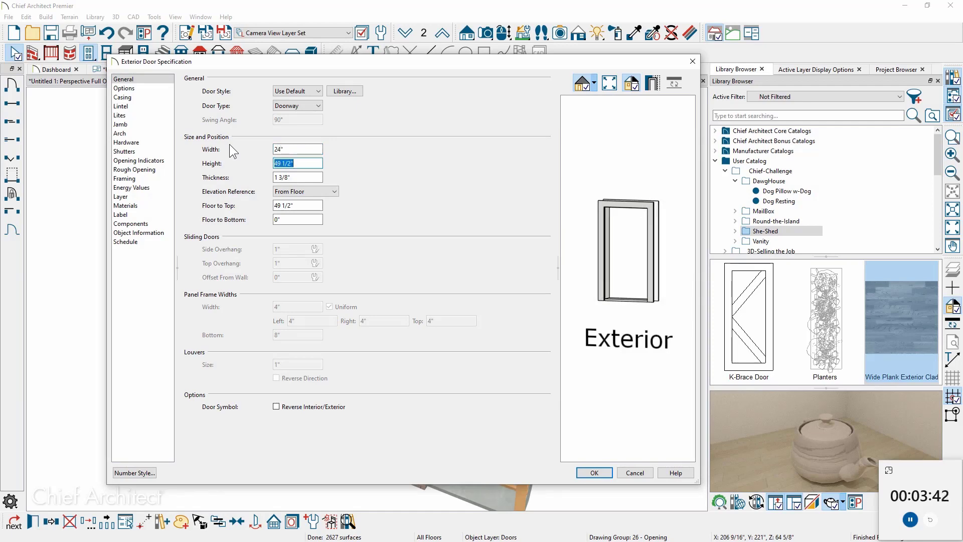
type("36")
key("Tab")
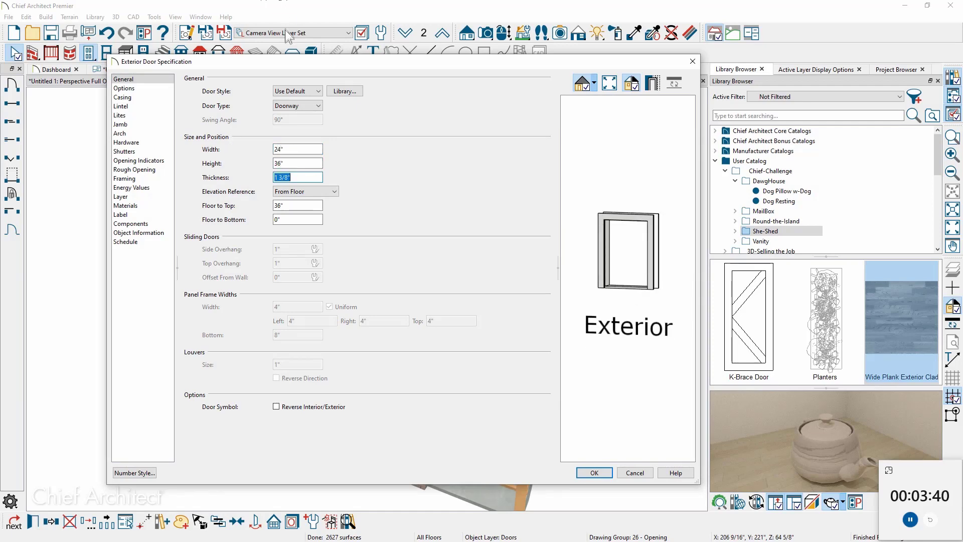
Step: Give the front doorway a full Gothic Arch and apply the specification
left_click(158, 97)
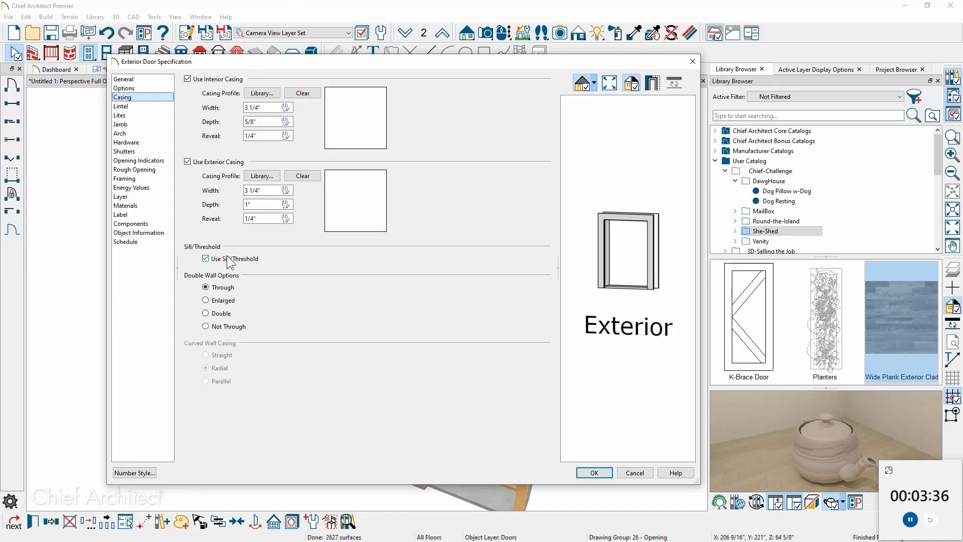
left_click(154, 134)
left_click(253, 92)
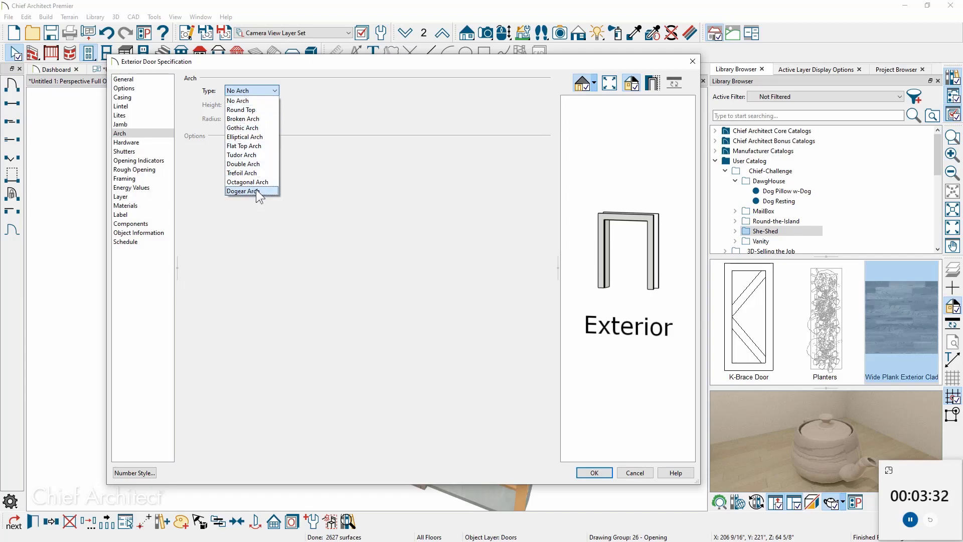
left_click(258, 127)
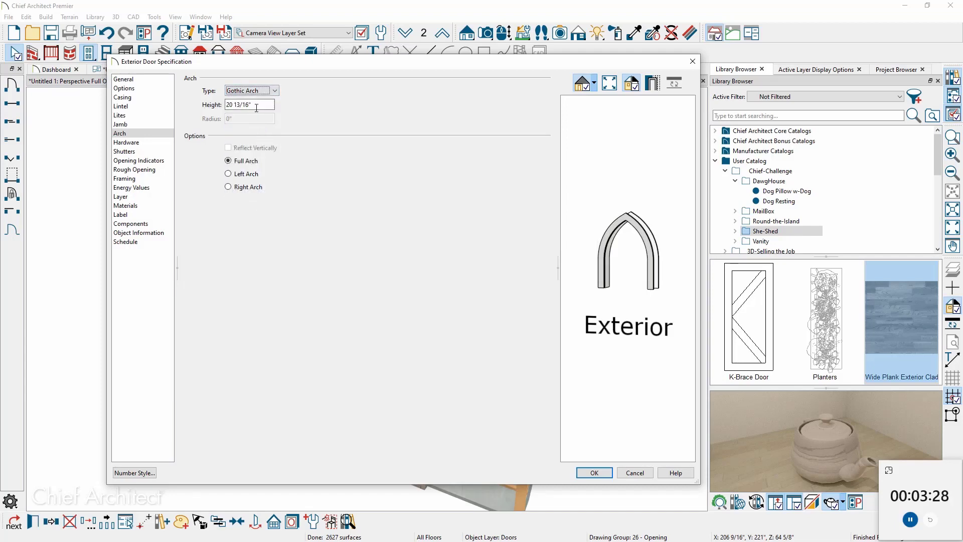
left_click(596, 474)
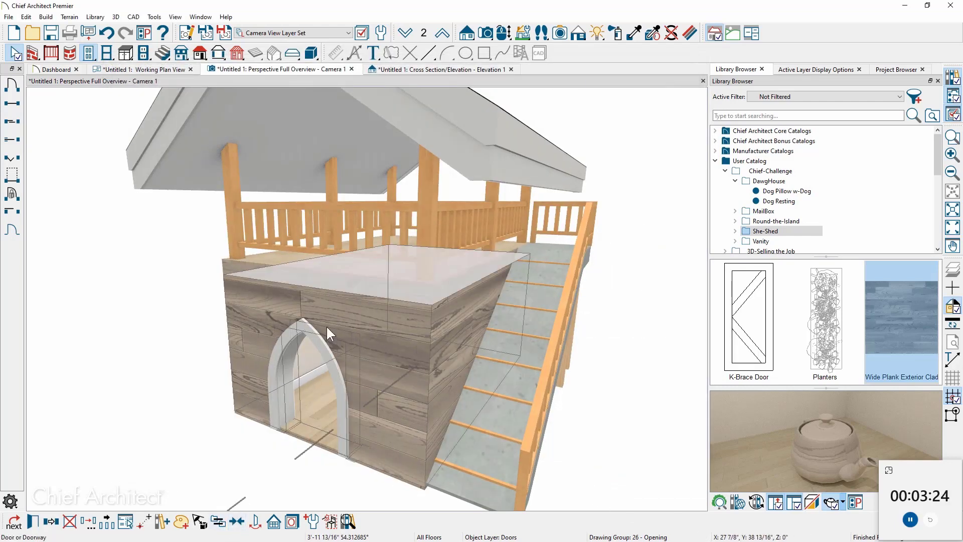
key("Escape")
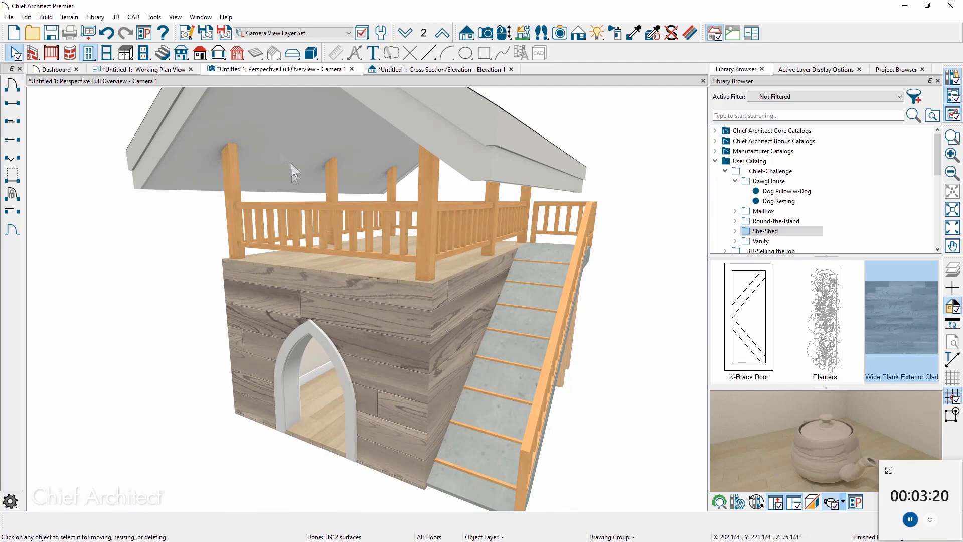
Step: Place the Dog Resting figure inside the floor 1 plan near the doorway and rotate it to a diagonal angle
left_click(157, 70)
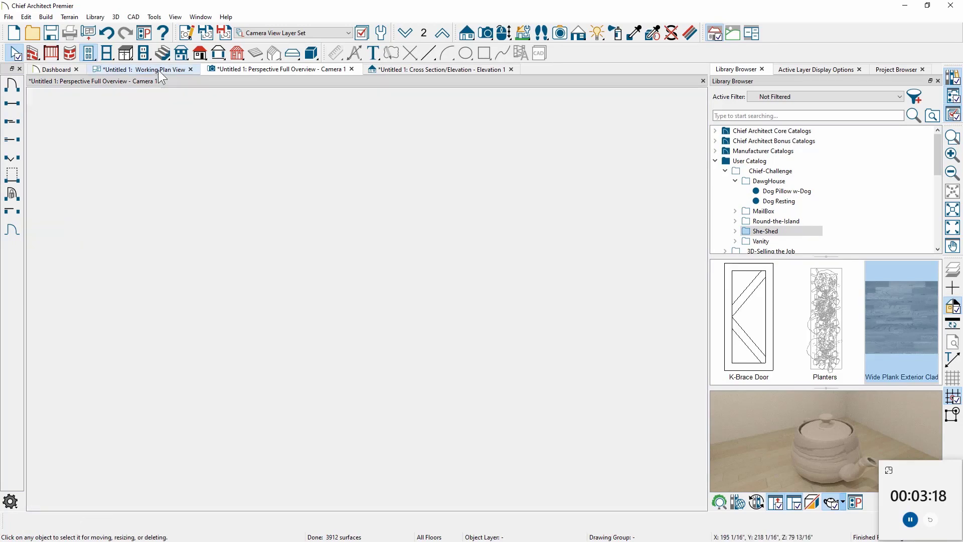
left_click(791, 201)
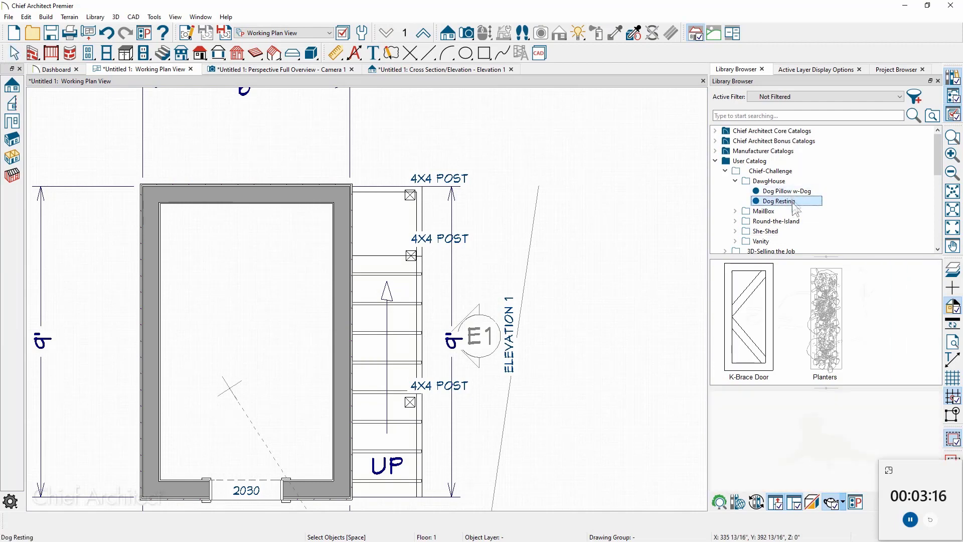
left_click(822, 345)
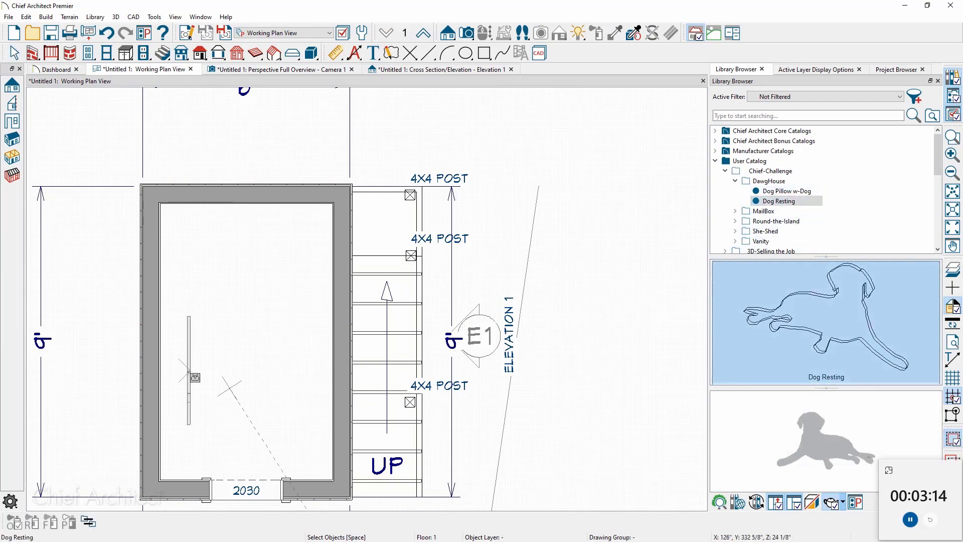
left_click(209, 398)
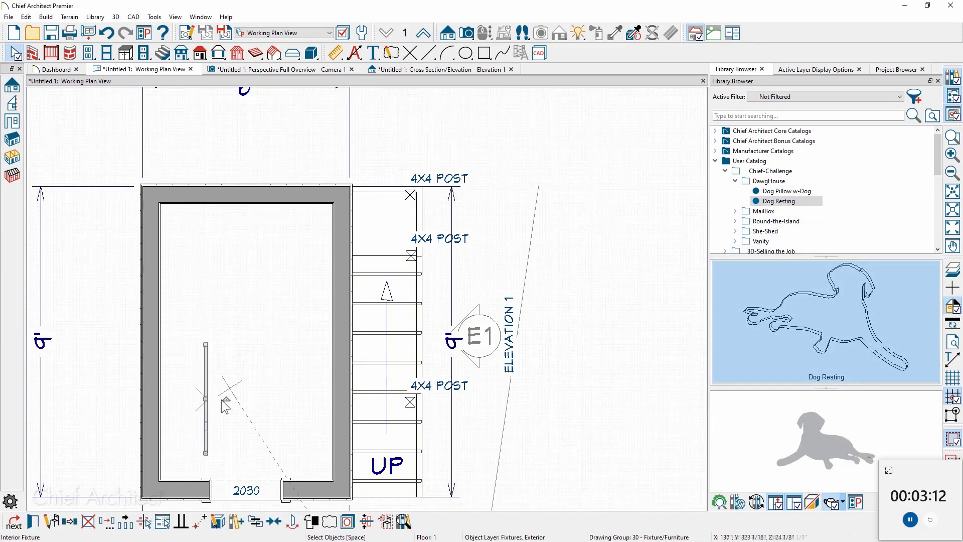
left_click_drag(224, 403, 243, 432)
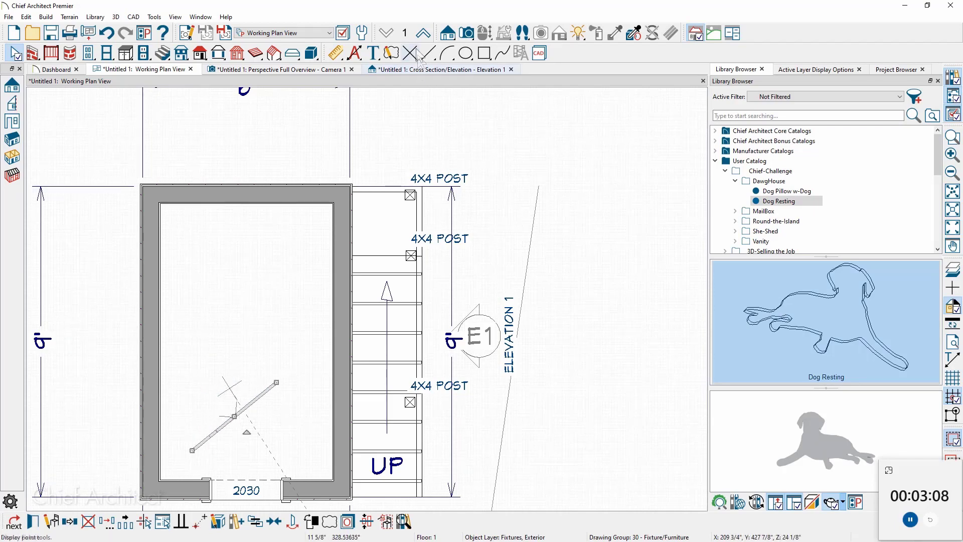
Step: Place the Dog Pillow w-Dog block on the floor 2 deck, centered toward the front
left_click(423, 33)
left_click(786, 190)
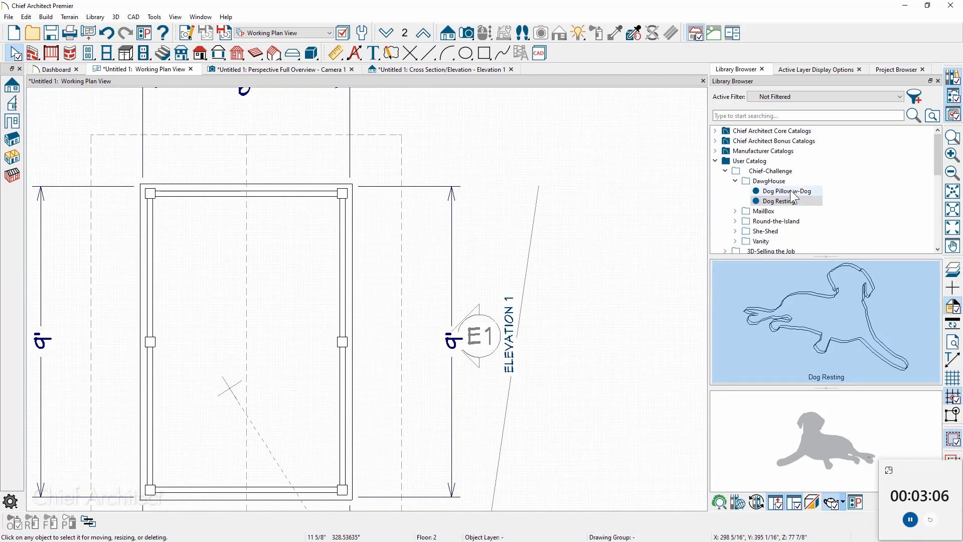
left_click(244, 401)
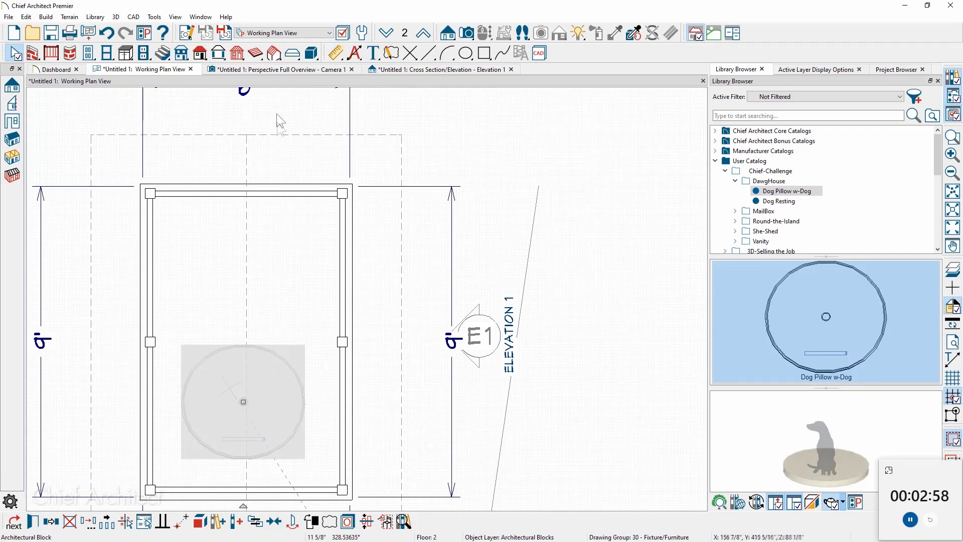
Step: Filter the Camera View Layer Set's layers by "acc" and turn on display of Furniture, Interior Accessories
left_click(282, 71)
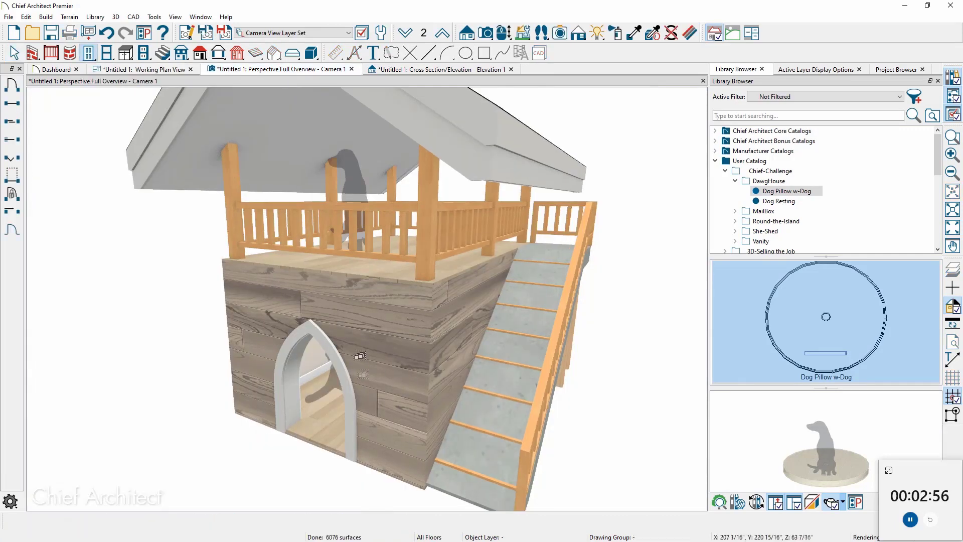
left_click(836, 70)
left_click(798, 153)
type("sa")
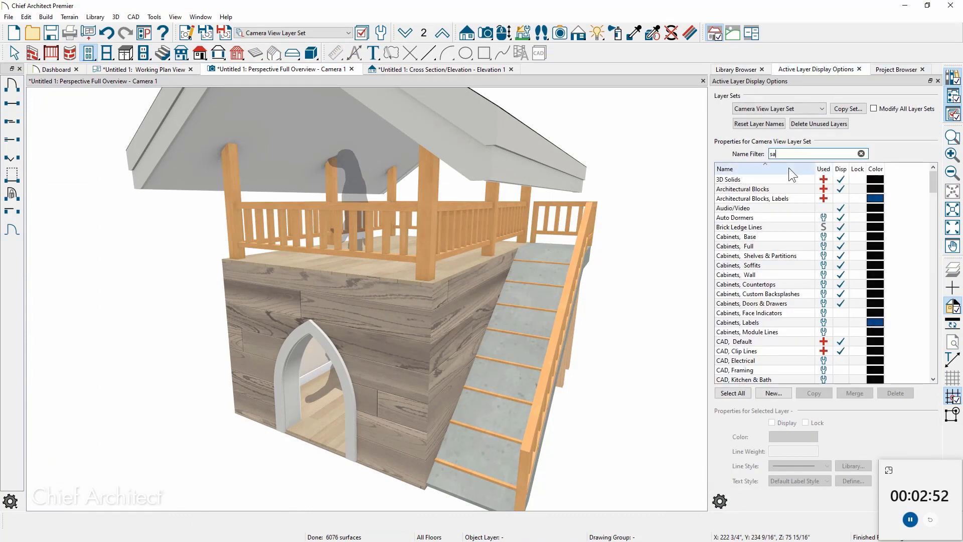
key("BackSpace")
key("BackSpace")
type("a")
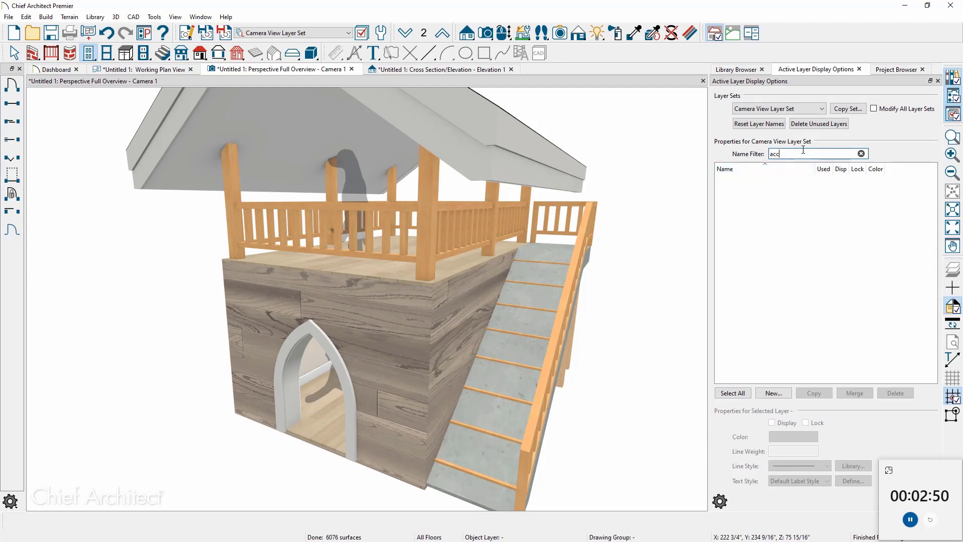
left_click(838, 180)
left_click(839, 180)
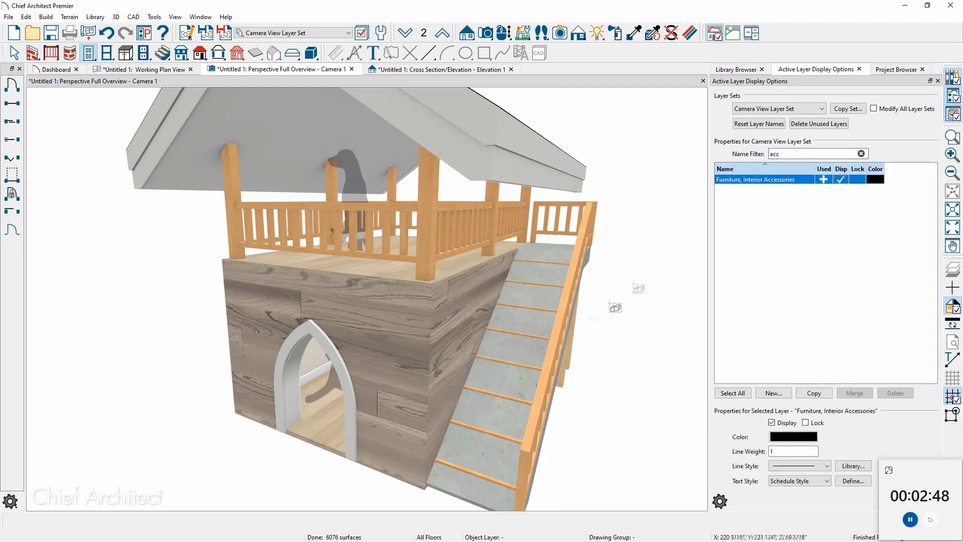
Step: Pick up the roof's Neutral White color and paint it over the posts, railings and cleats throughout the plan
left_click_drag(493, 376, 504, 395)
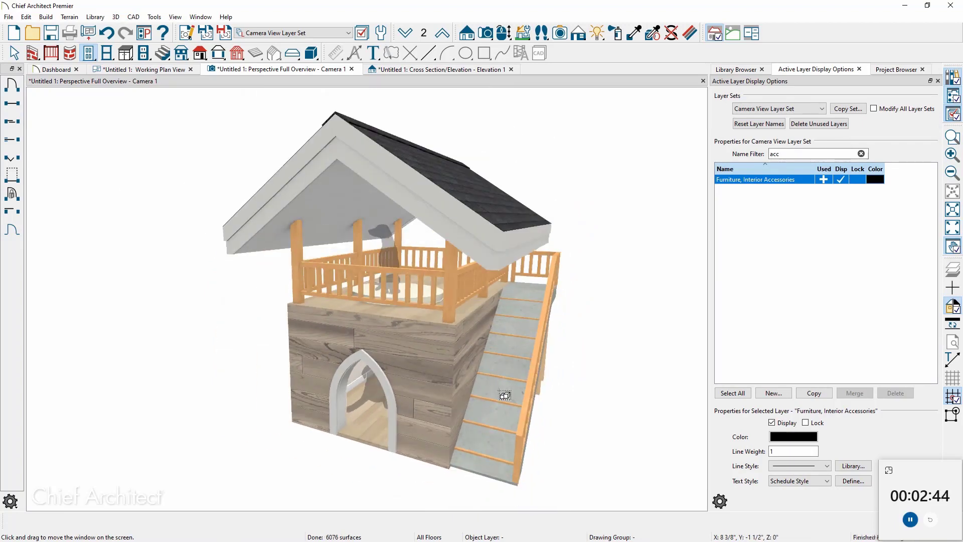
left_click(634, 33)
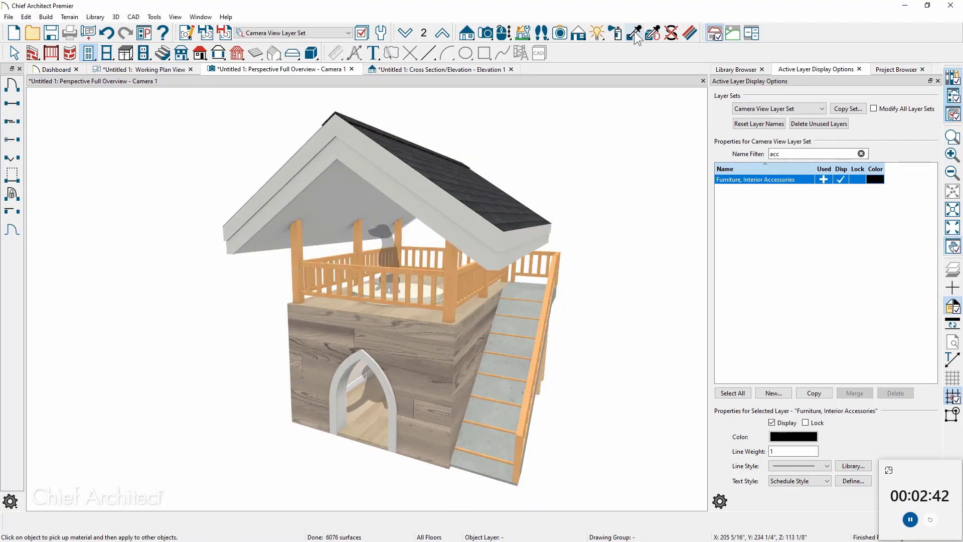
left_click(634, 35)
left_click(419, 184)
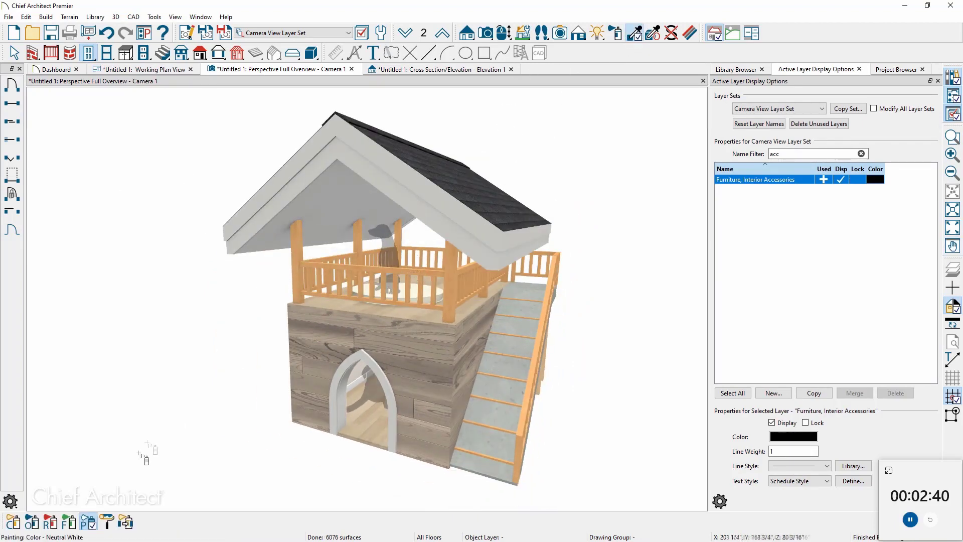
left_click(298, 249)
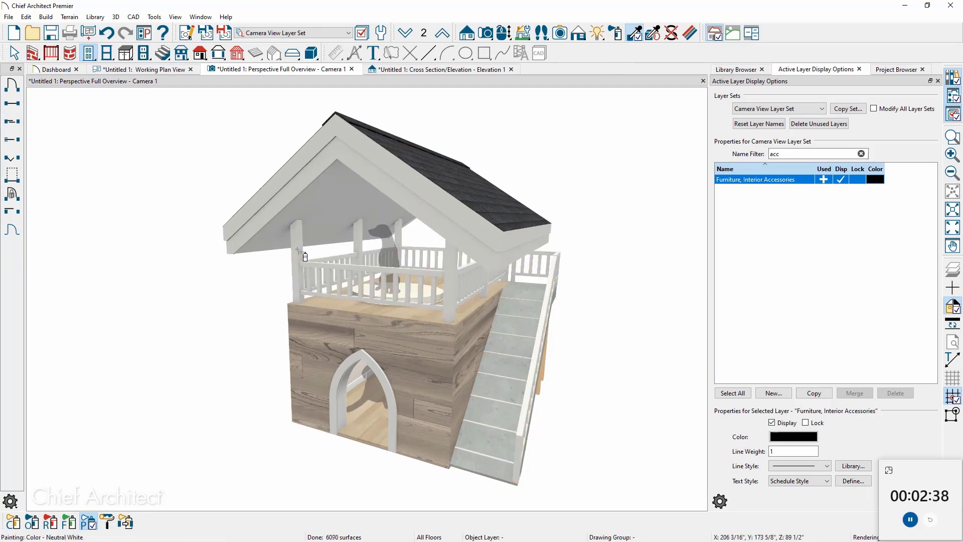
Step: Search the library for "tongue"
double_click(774, 154)
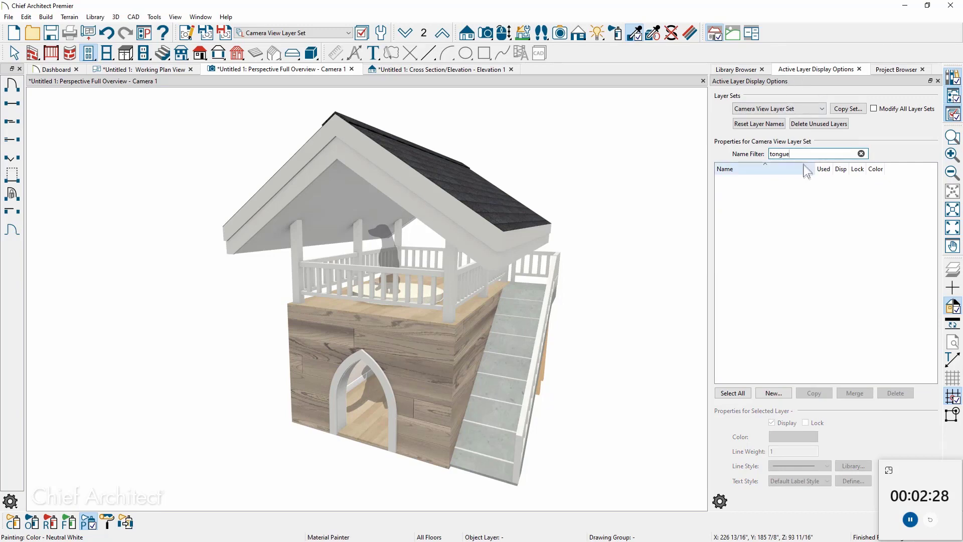
double_click(778, 154)
key("ctrl+c")
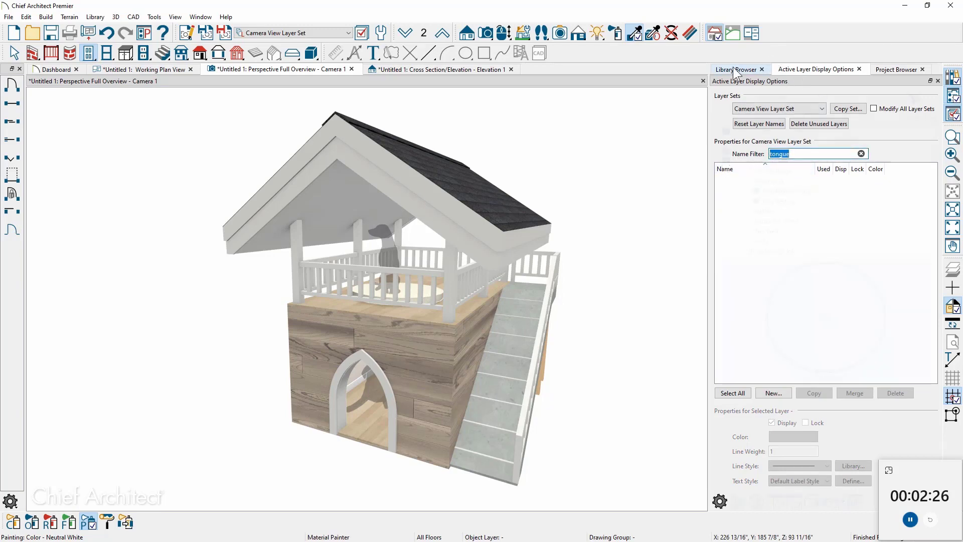
left_click(735, 70)
left_click(781, 115)
key("ctrl+v")
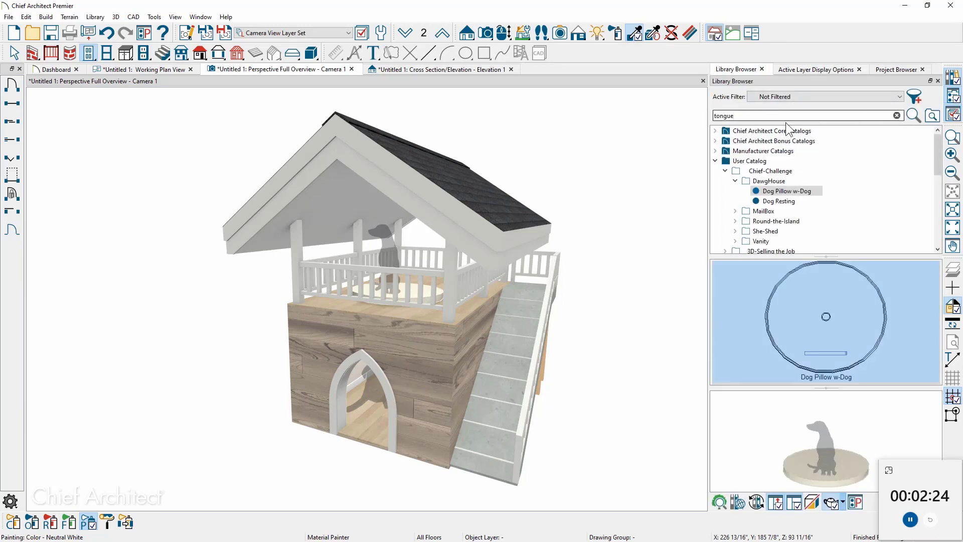
Step: Paint Tongue and Groove Lt. Cedar onto the roof's underside, changing the default roof material and remembering that choice for the session
key("Return")
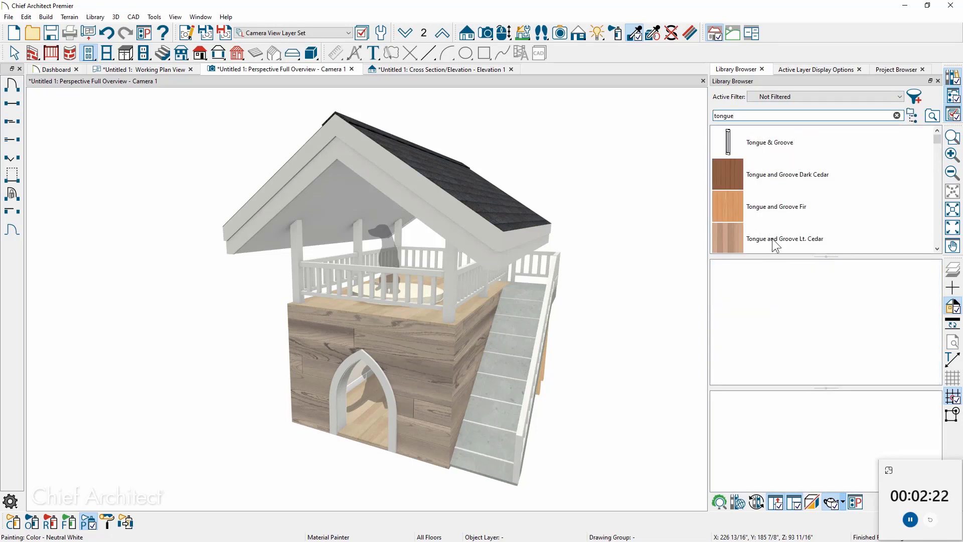
left_click(775, 242)
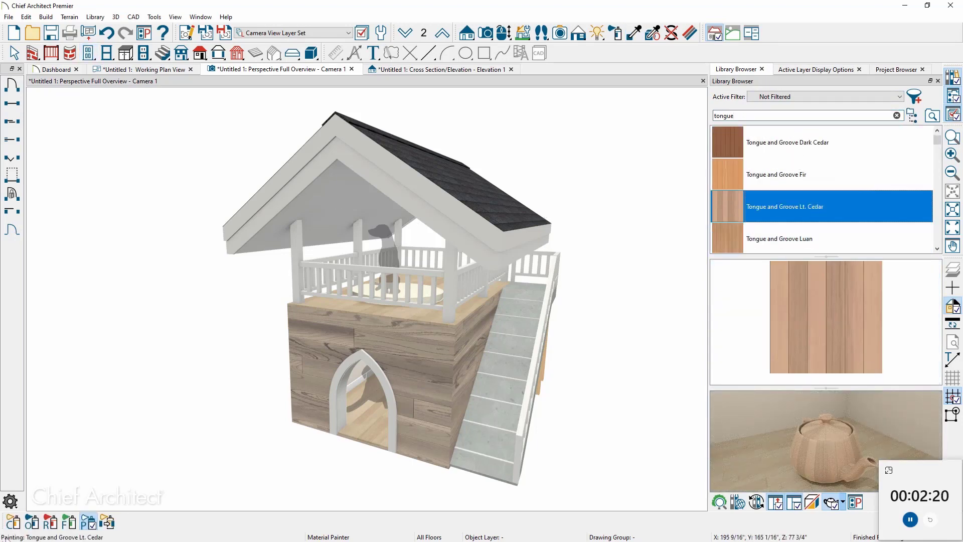
left_click(373, 231)
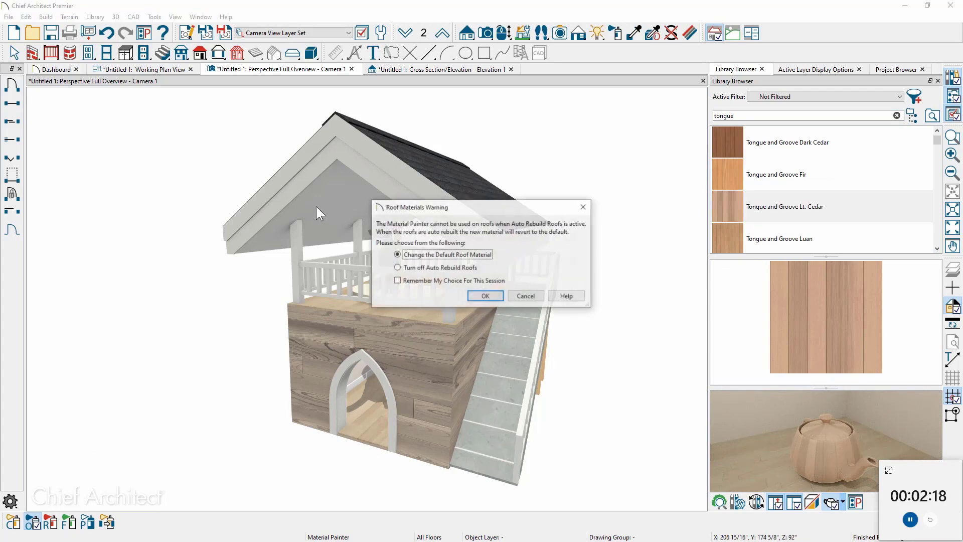
left_click(452, 282)
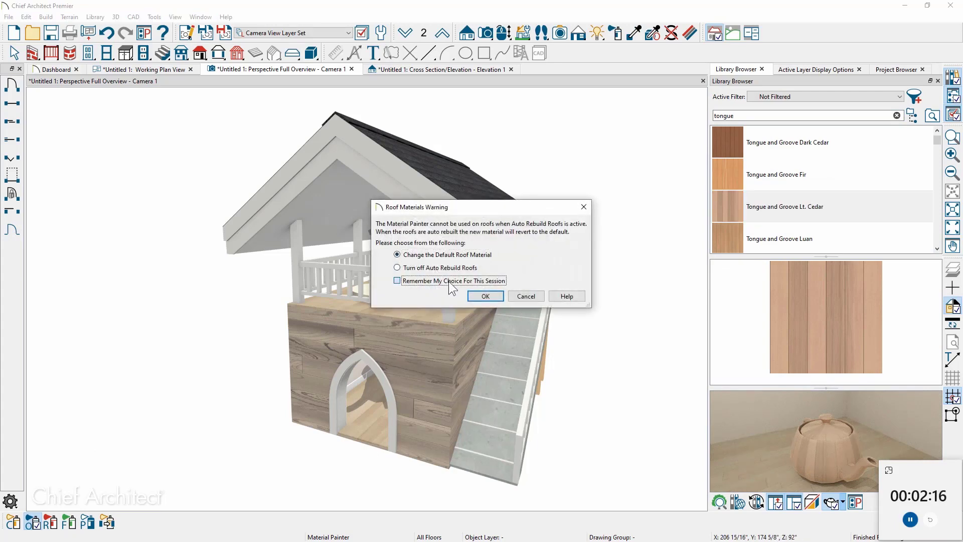
left_click(479, 296)
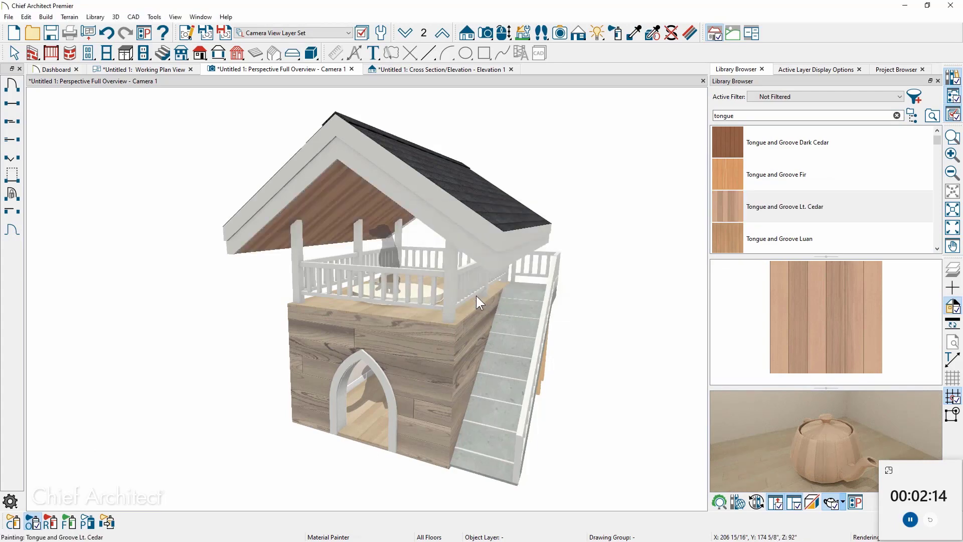
Step: Search the library for "2136" and paint the 2136-20 regent green color onto the roof's fascia trim
left_click(752, 116)
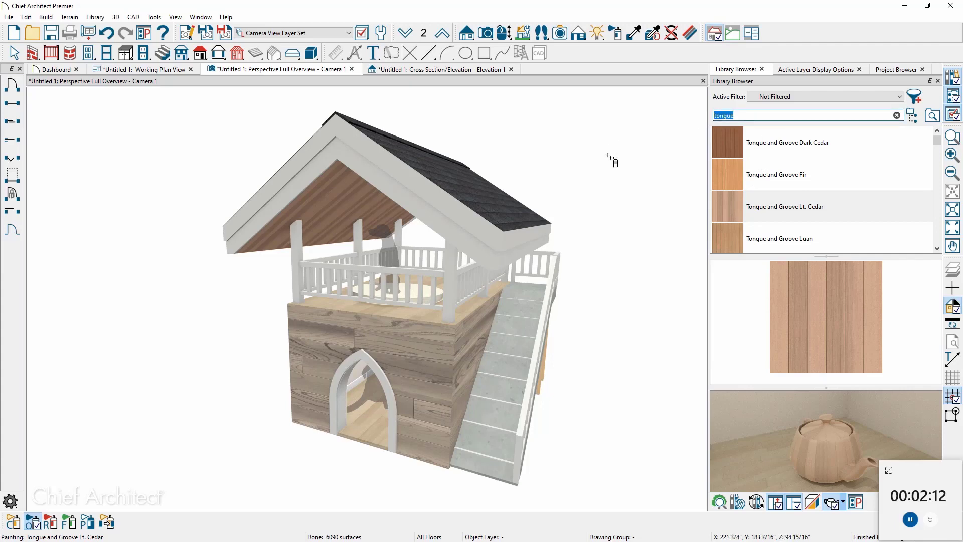
type("2")
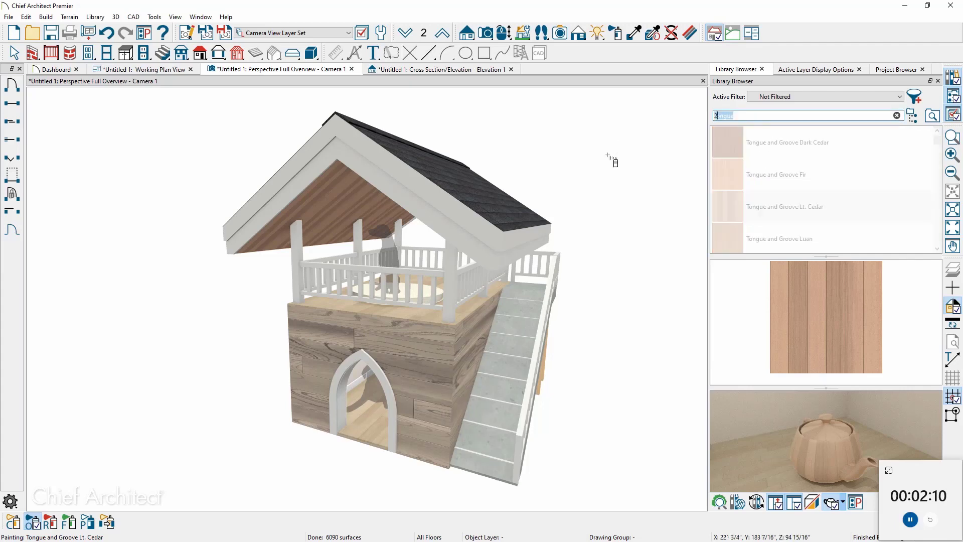
type("13")
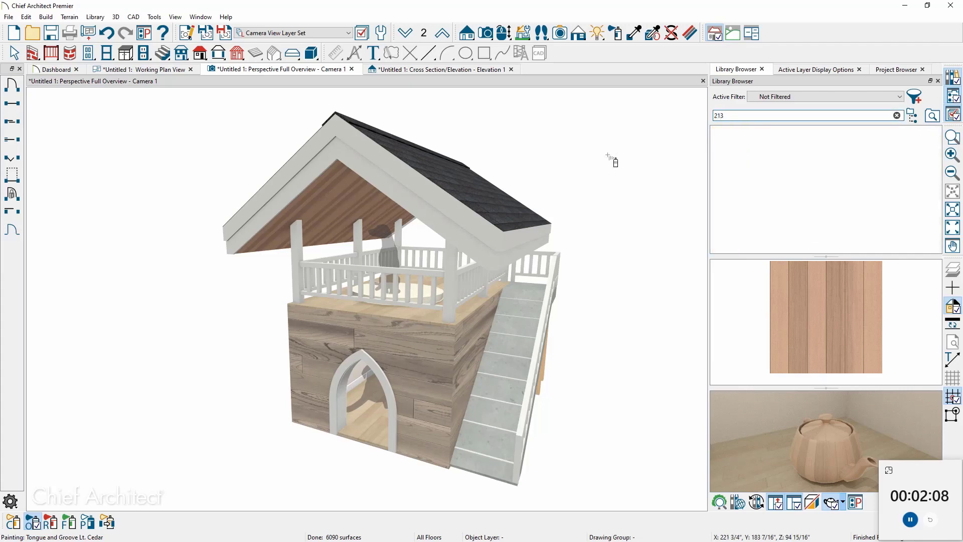
type("6")
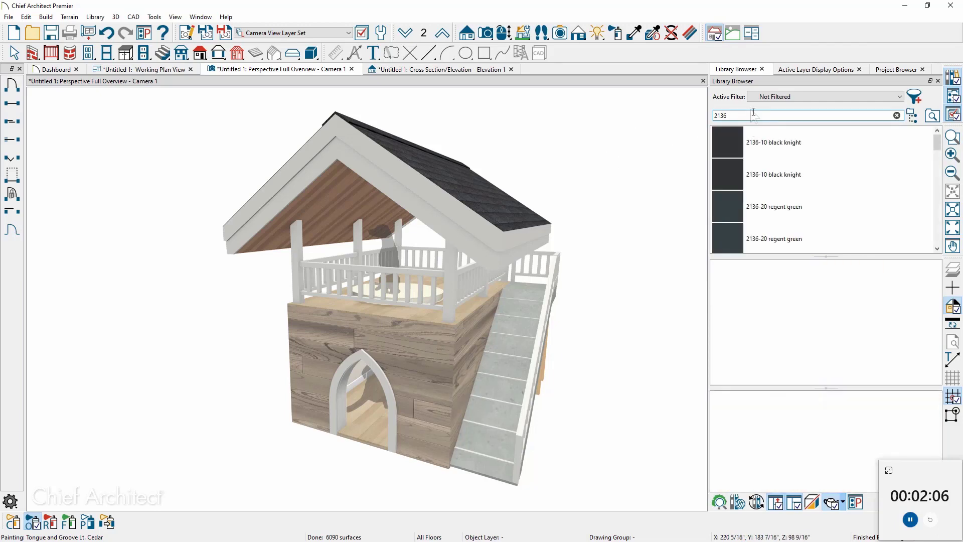
scroll(811, 168, "down", 1)
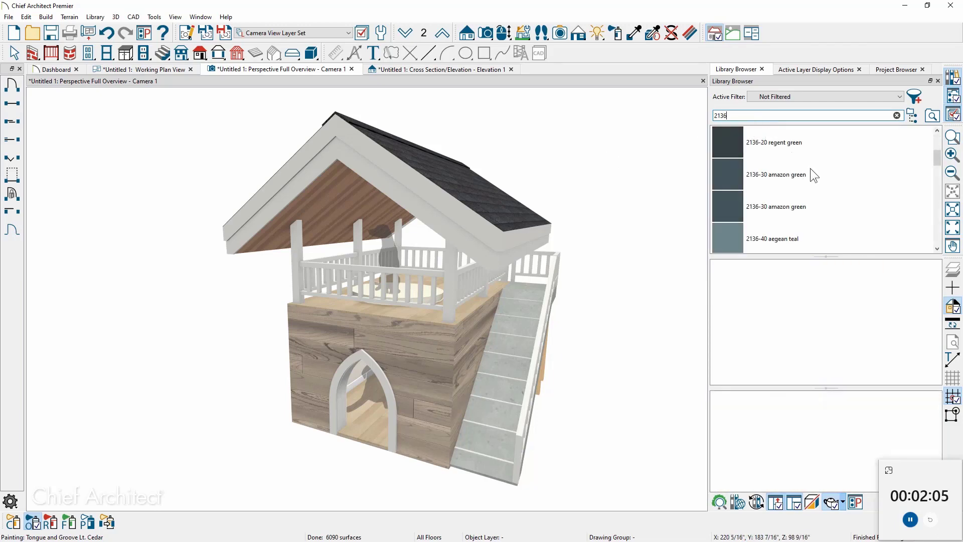
left_click(780, 142)
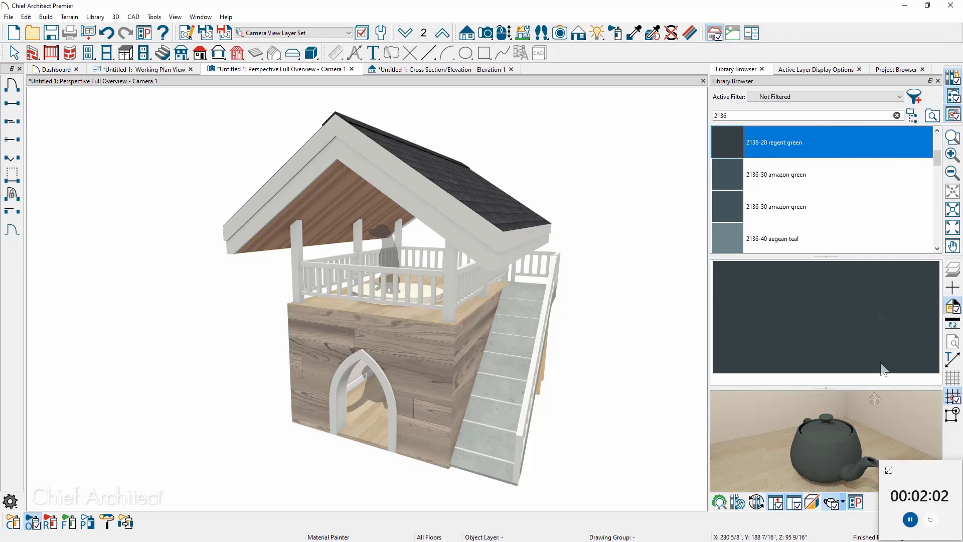
left_click(494, 236)
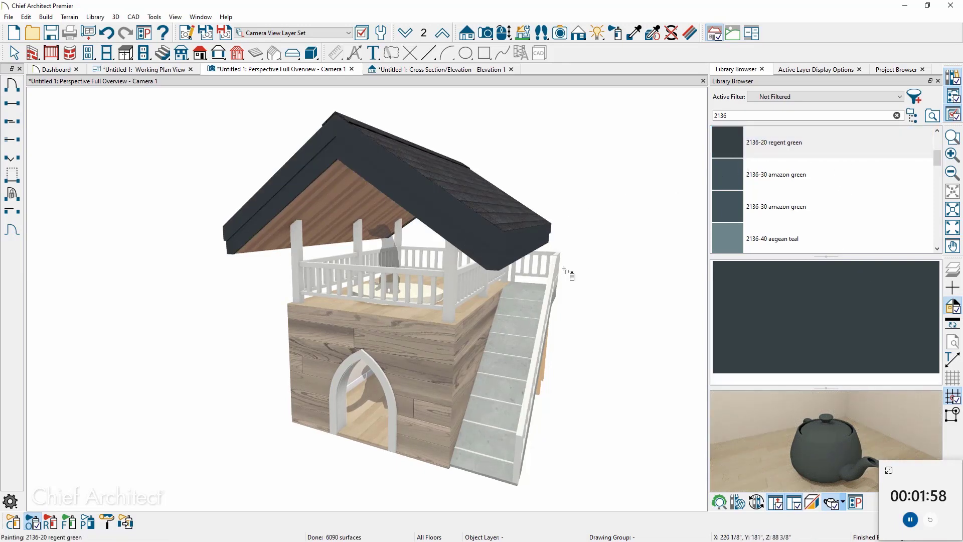
Step: Turn on Line Drawing on Top for the Standard rendering technique in the camera view
middle_click_drag(570, 275, 639, 253)
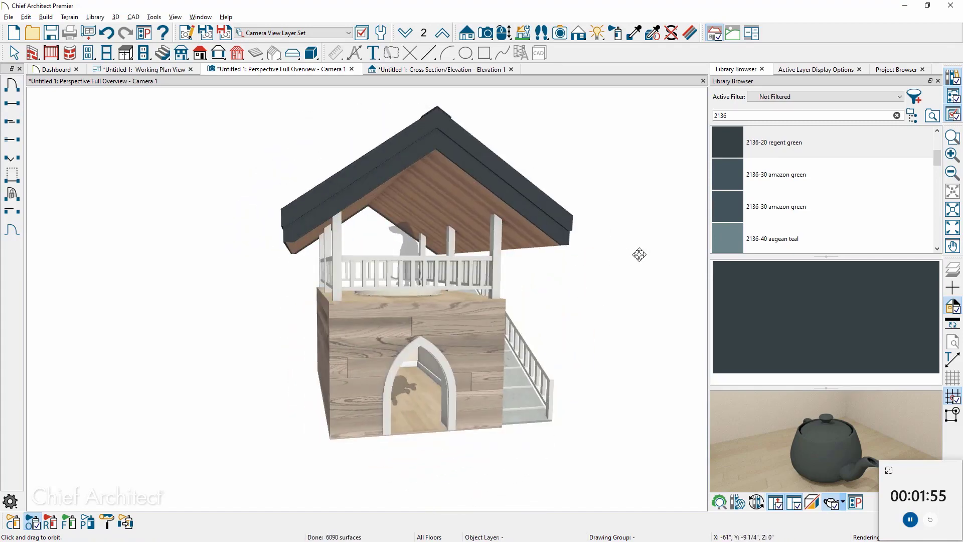
left_click(579, 34)
left_click(12, 248)
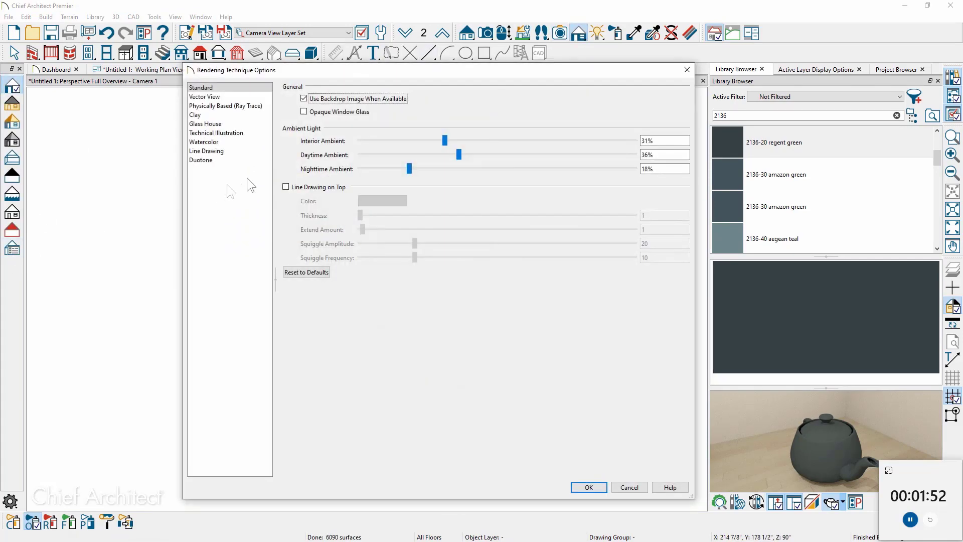
left_click(285, 186)
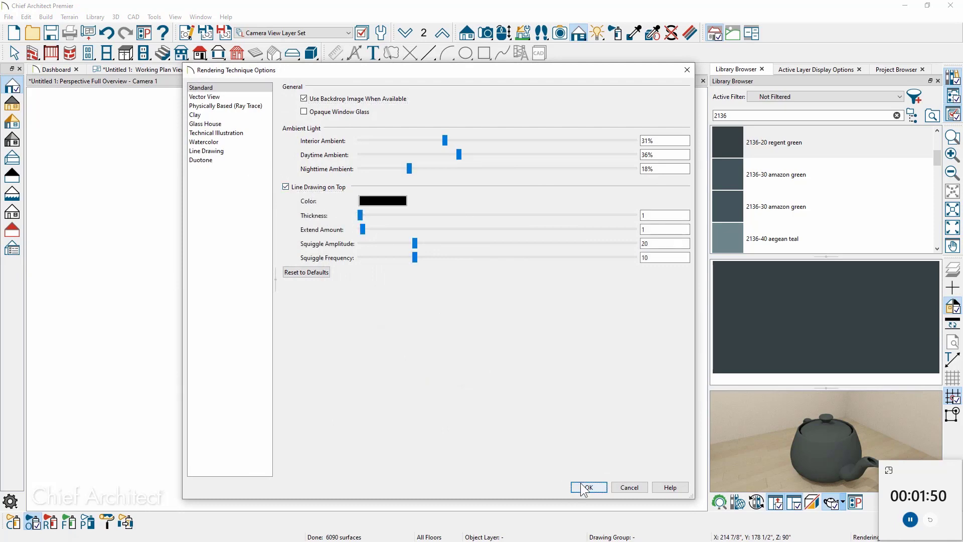
left_click(586, 487)
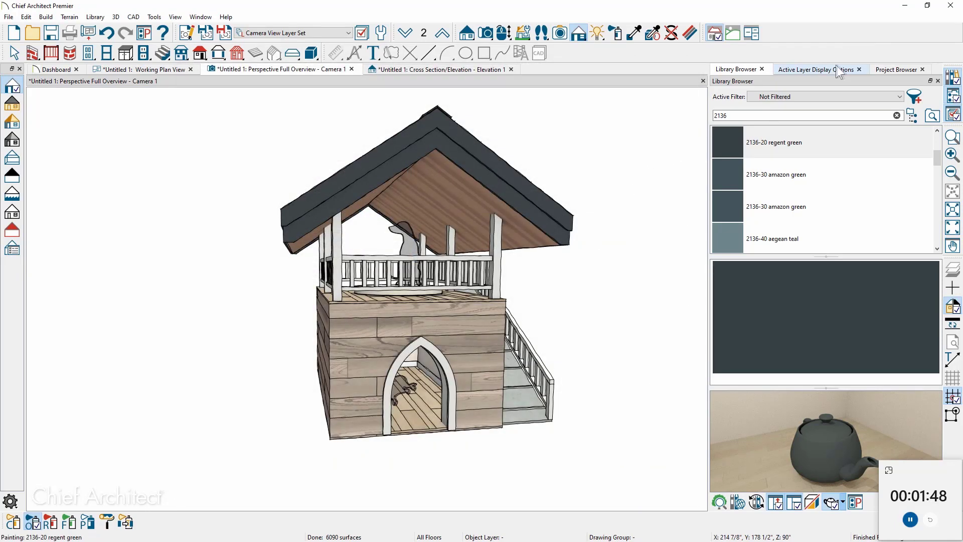
Step: Close the Library Browser, Active Layer Display Options and Project Browser so the camera view fills the workspace
left_click(761, 69)
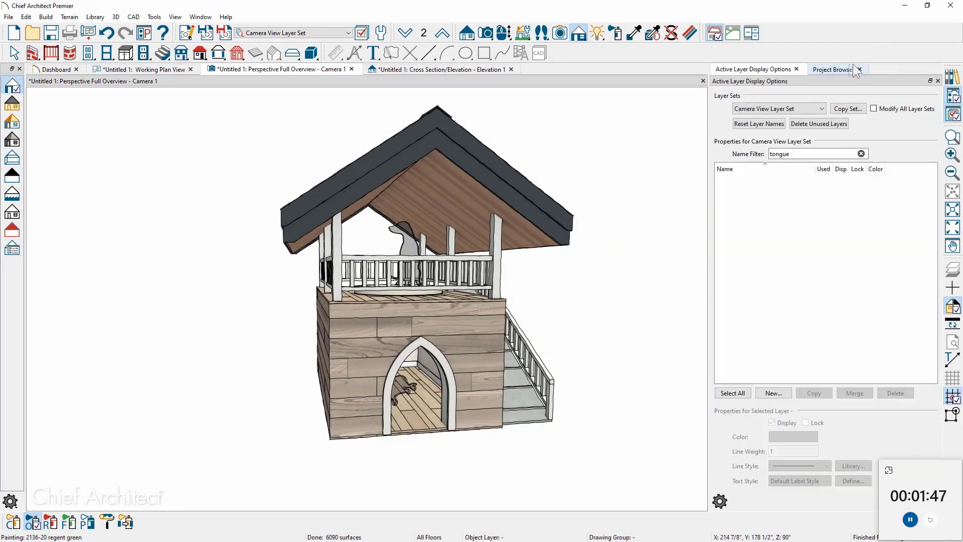
left_click(797, 69)
left_click(937, 69)
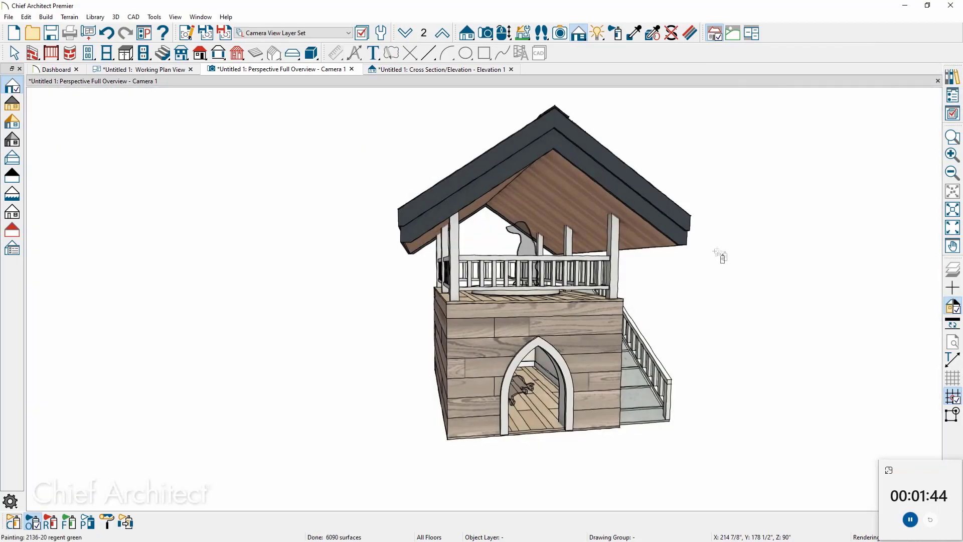
mouse_move(720, 253)
left_mouse_down()
mouse_move(573, 268)
mouse_move(718, 254)
left_mouse_up()
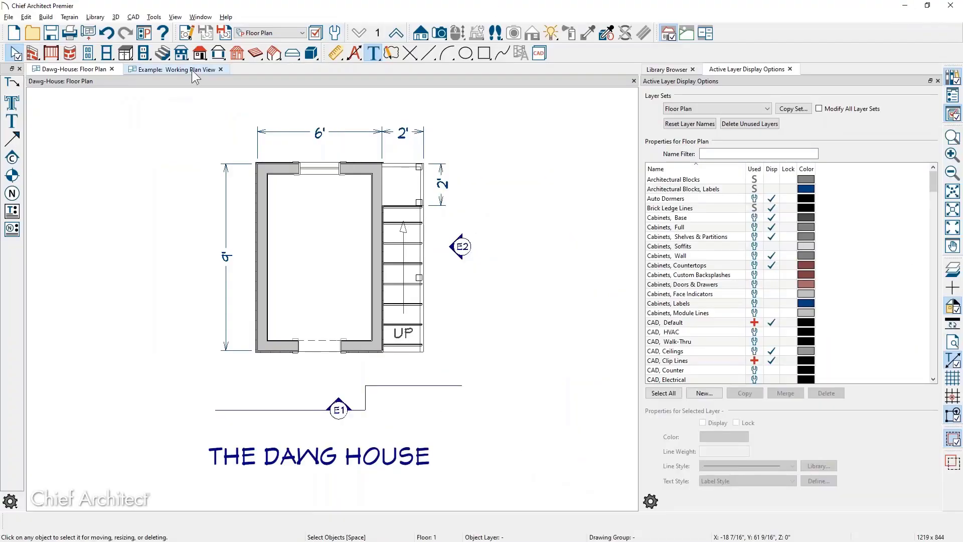
Step: Switch to the Example plan's Working Plan View and open the S1 cross section view
left_click(192, 71)
middle_click_drag(277, 248, 314, 267)
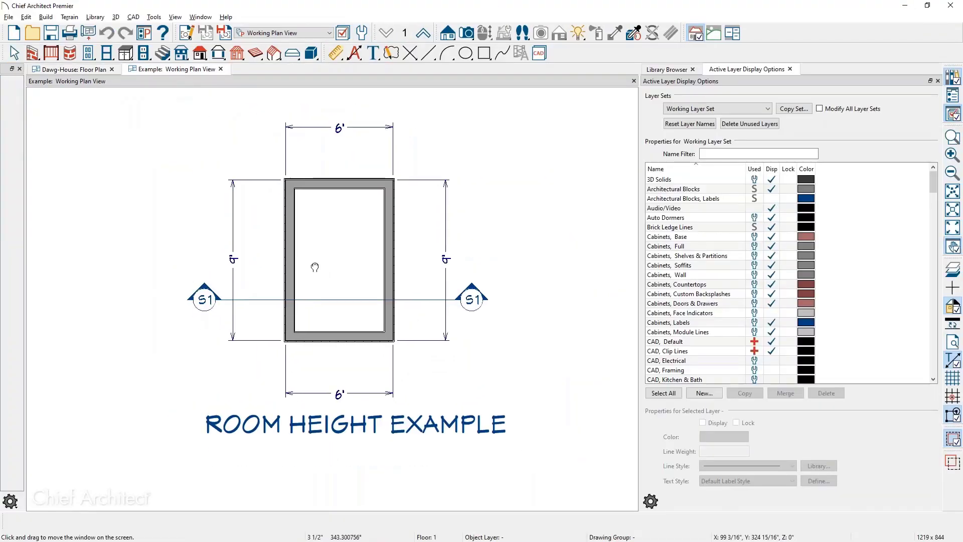
left_click(478, 303)
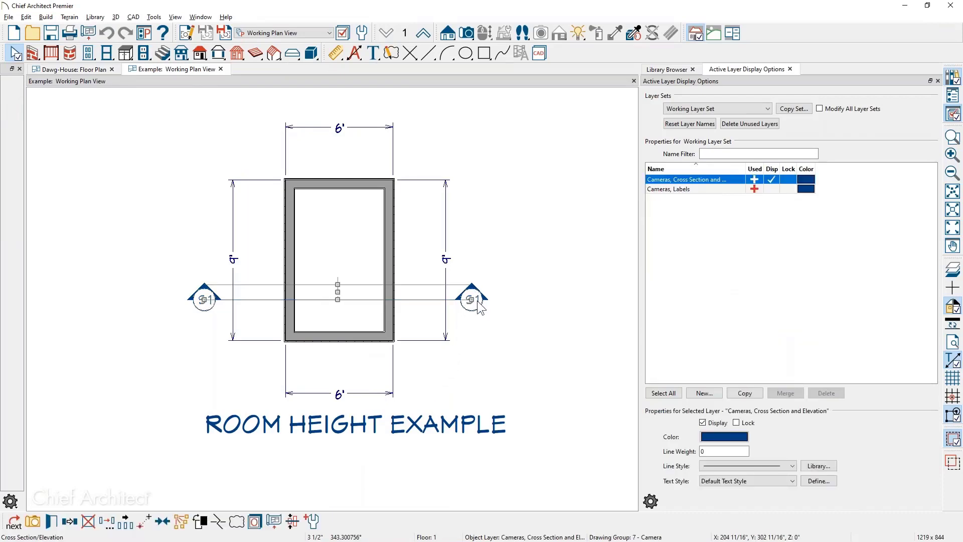
double_click(473, 305)
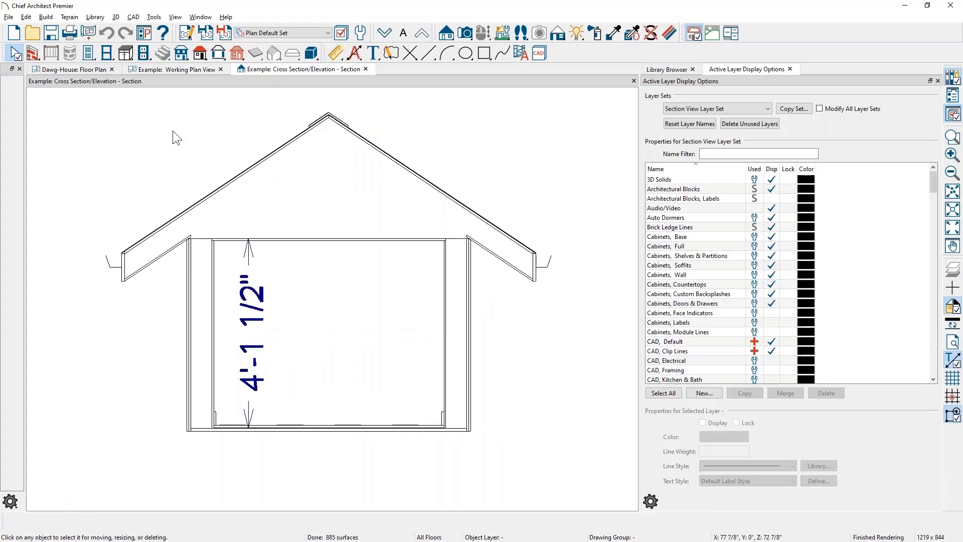
Step: Close the Dawg-House floor plan and tile the Example section and plan views side by side
left_click(112, 70)
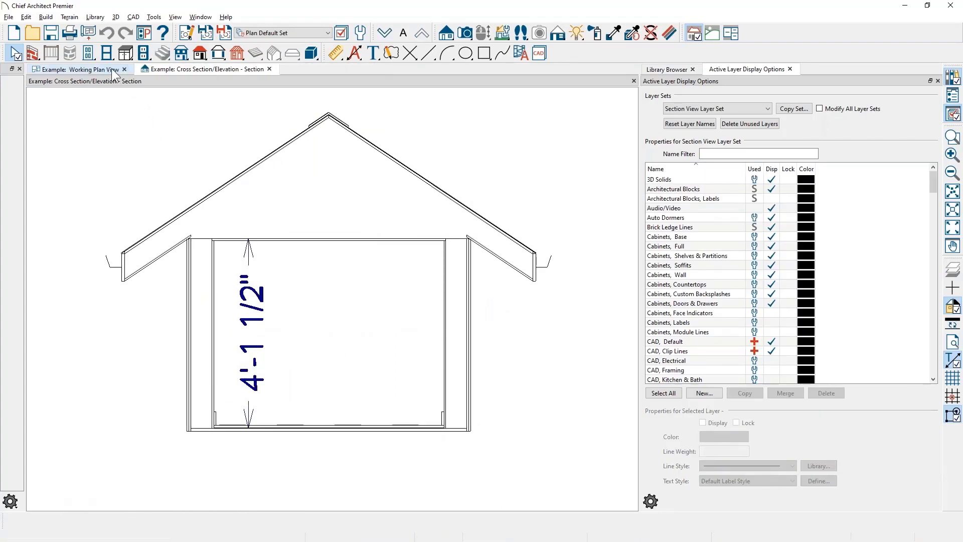
key("shift+v")
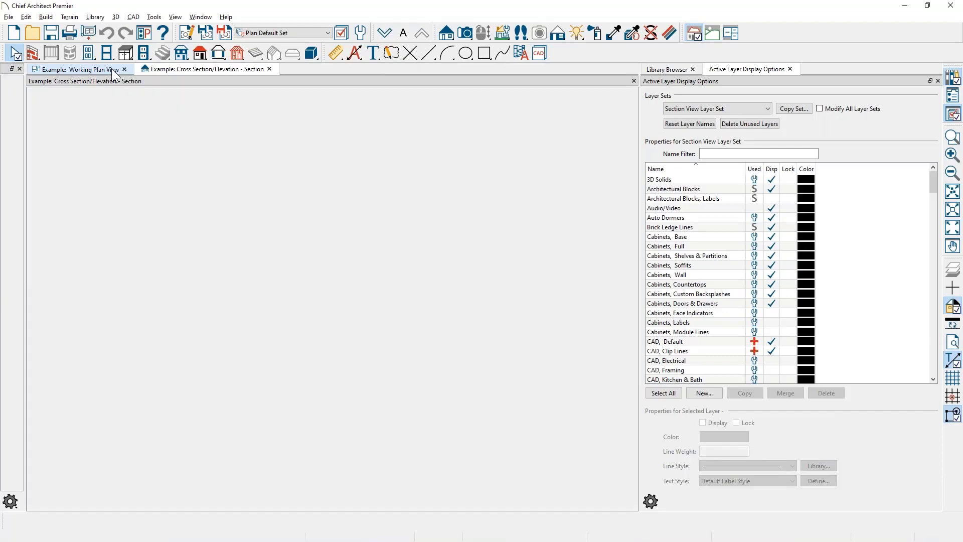
middle_click_drag(482, 244, 510, 316)
left_click(510, 316)
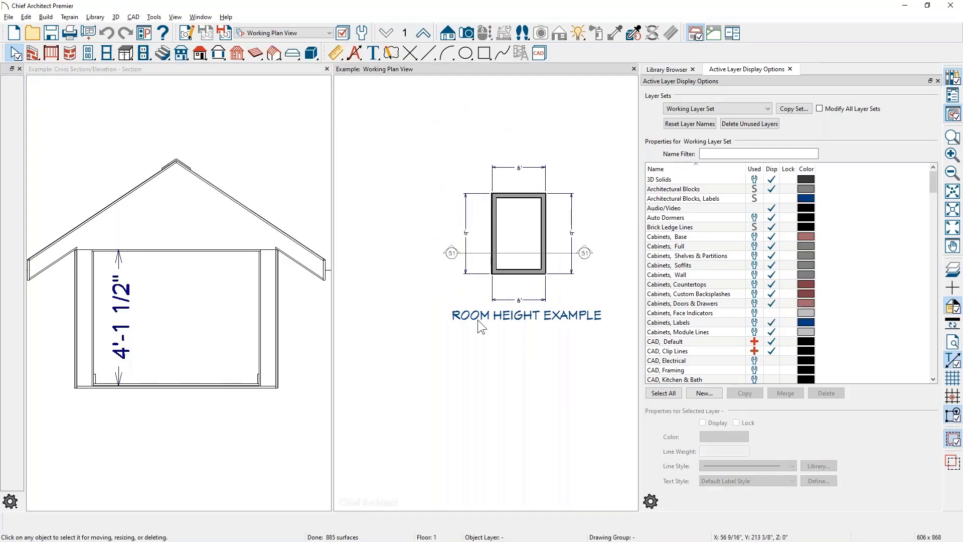
scroll(522, 281, "up", 3)
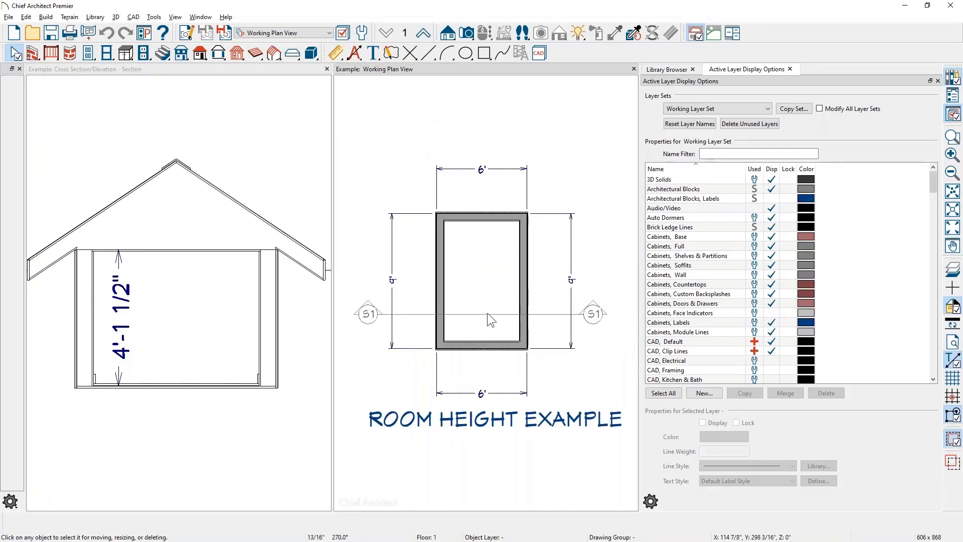
Step: Examine the structure settings in the example room's specification, including its rough and finished ceiling heights
key("space")
left_click(494, 287)
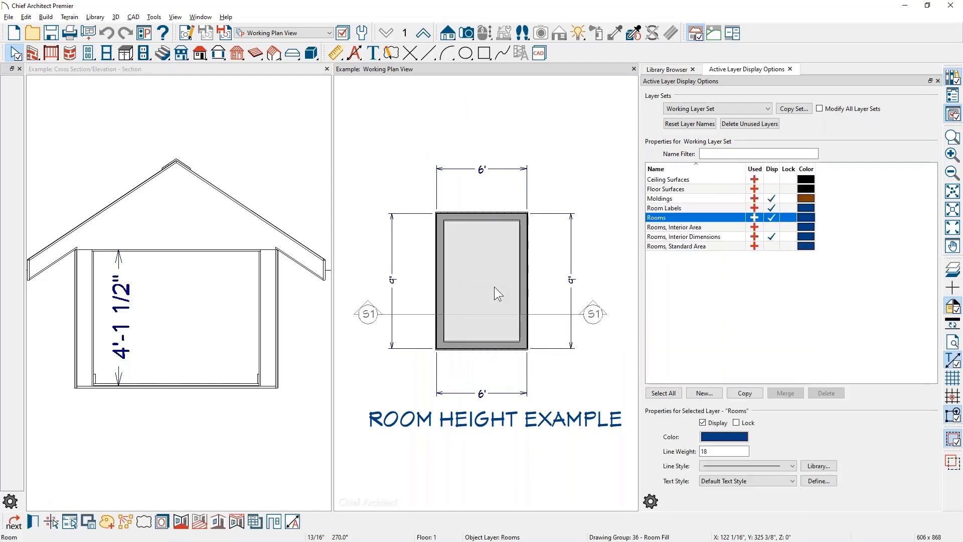
double_click(495, 287)
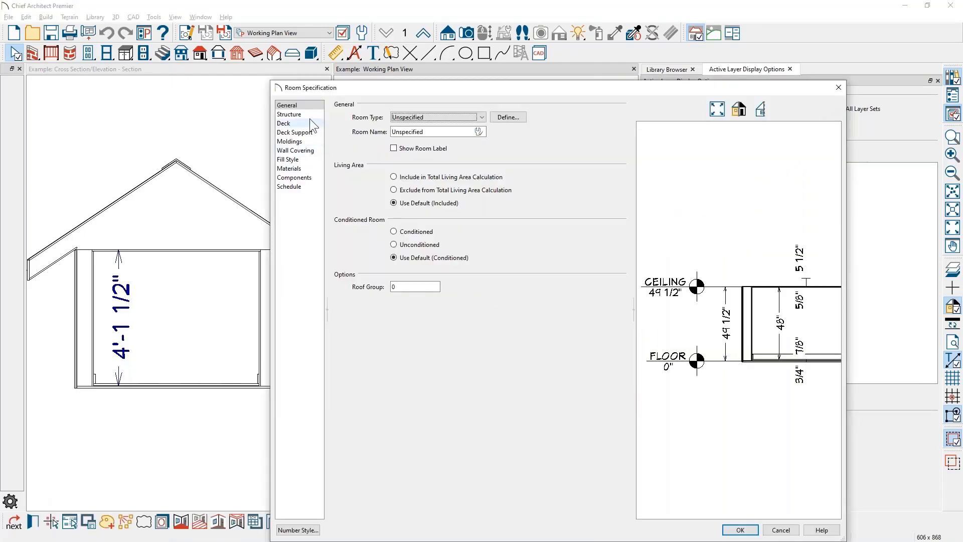
left_click(308, 114)
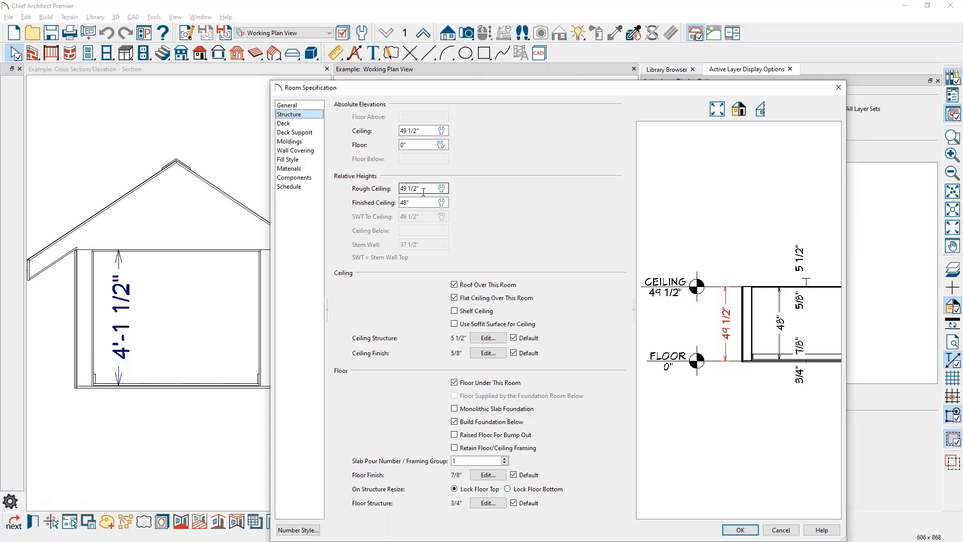
key("Return")
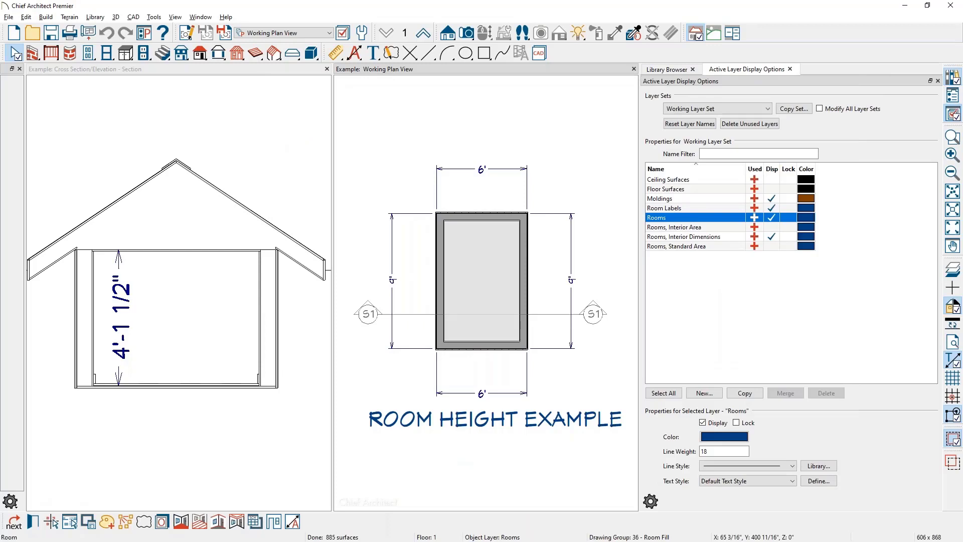
Step: Build a 2nd floor derived from the 1st floor plan, accepting the proposed 2nd floor defaults
key("Page_Up")
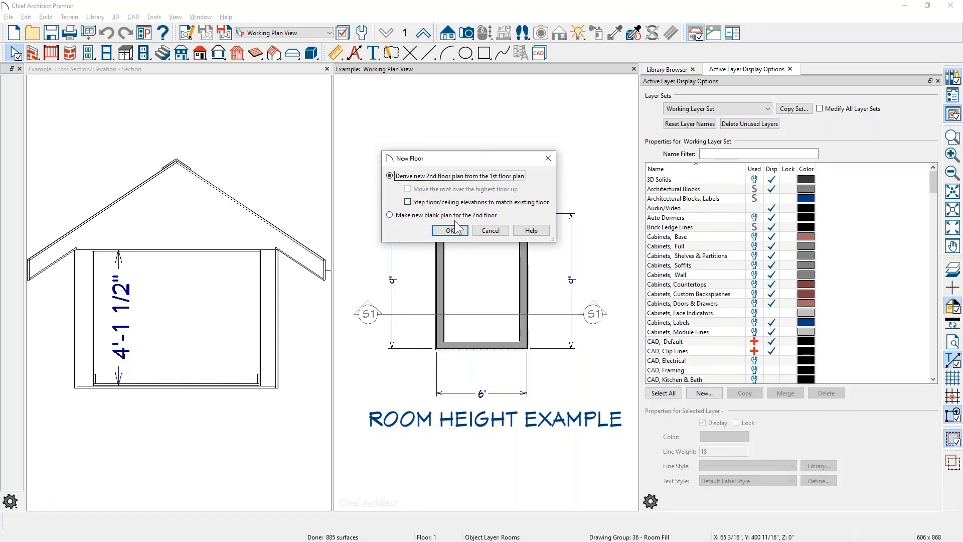
left_click(462, 231)
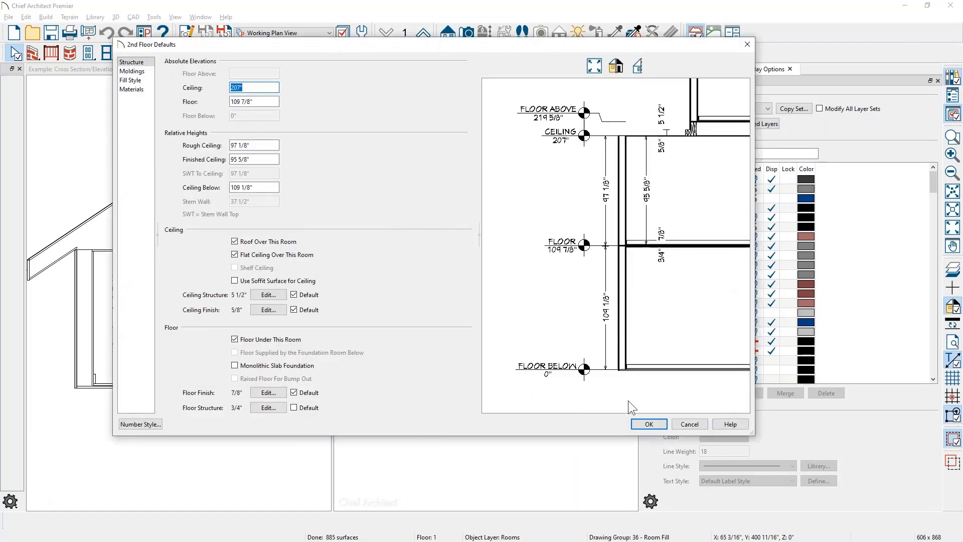
left_click(648, 425)
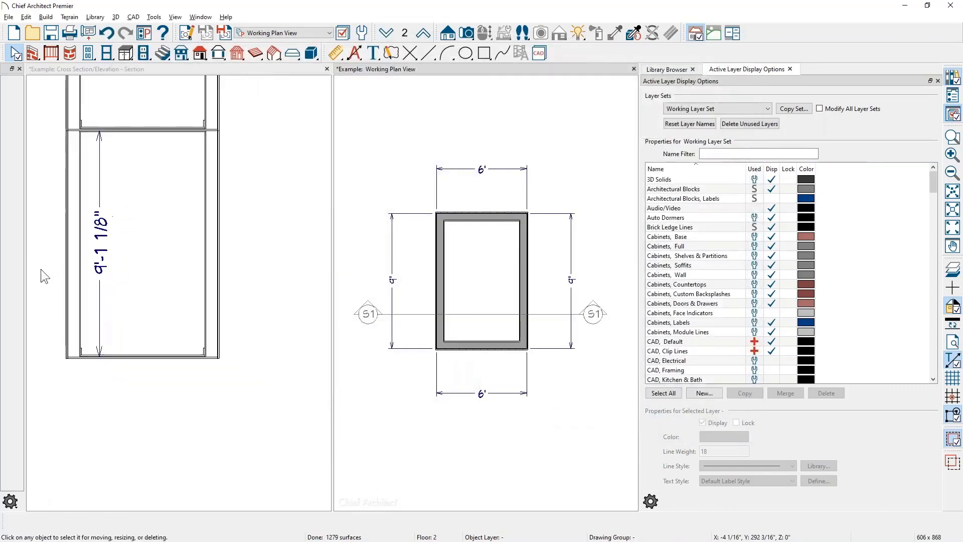
middle_click_drag(128, 276, 162, 414)
scroll(162, 413, "down", 1)
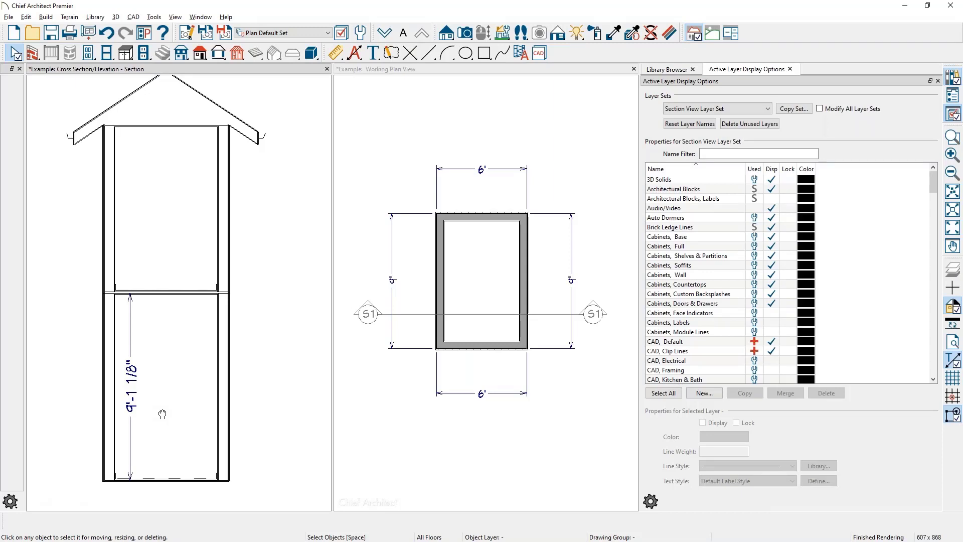
Step: Examine the 1st Floor level defaults, focusing on the rough ceiling height, and close the default settings
left_click(361, 35)
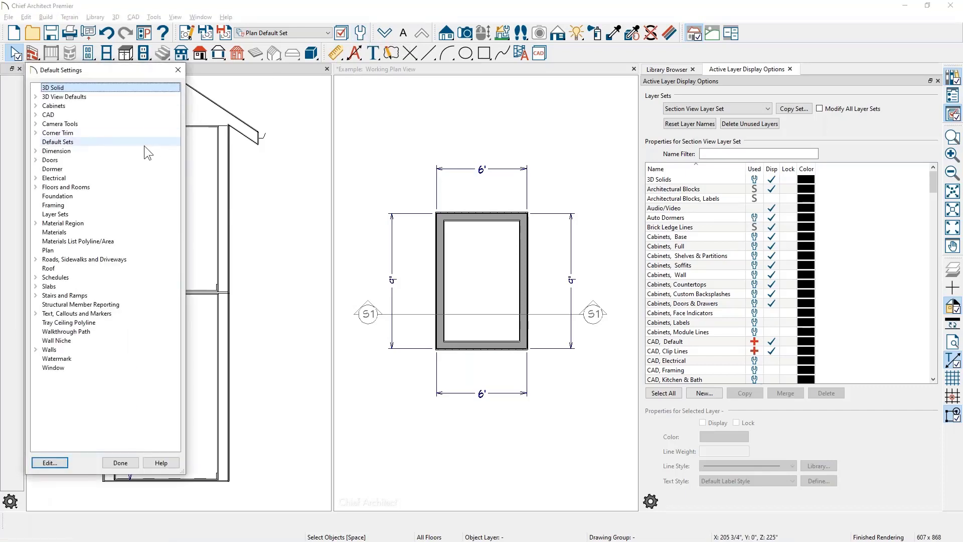
left_click(36, 187)
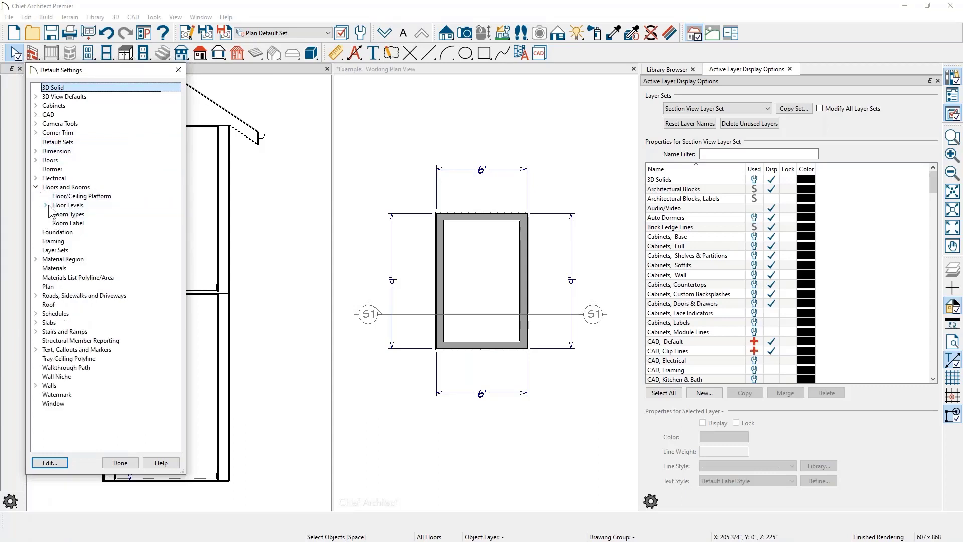
left_click(45, 205)
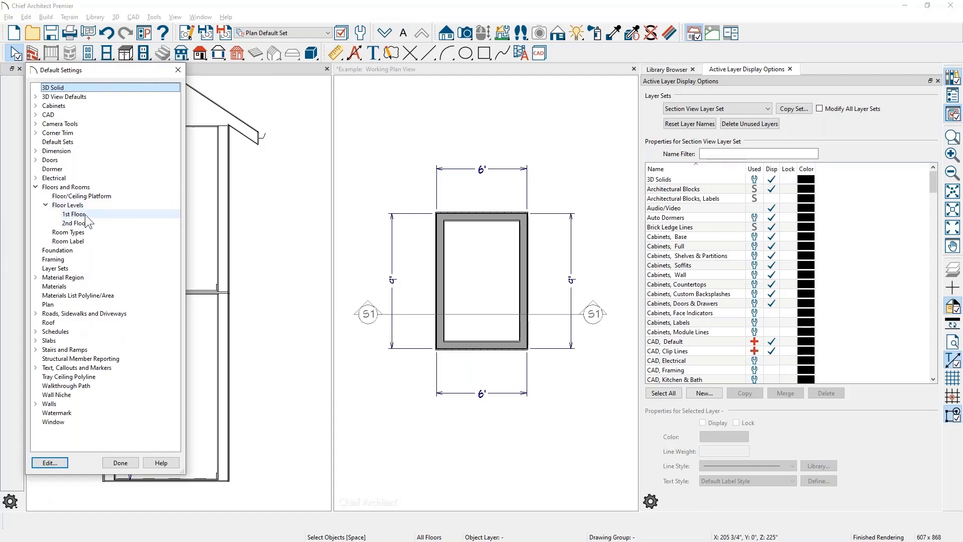
double_click(84, 214)
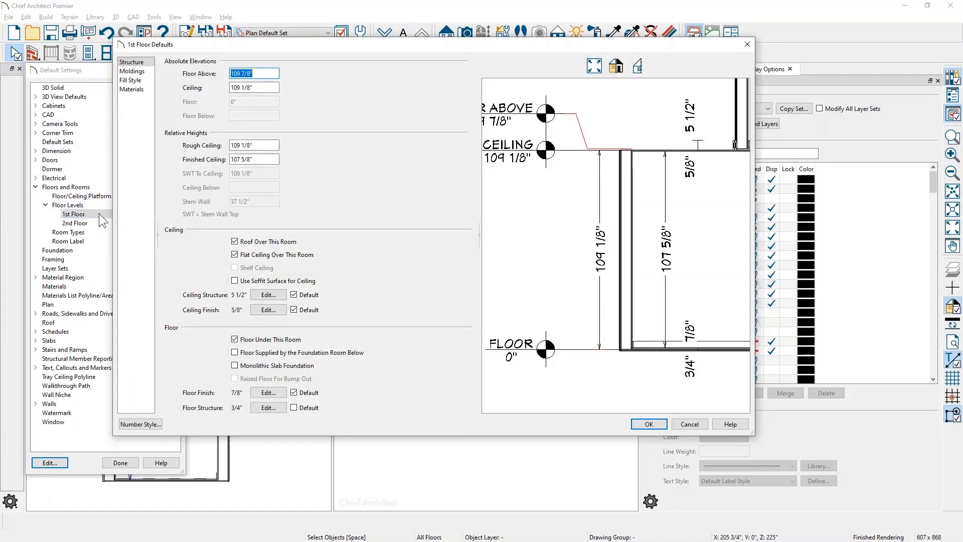
left_click(254, 145)
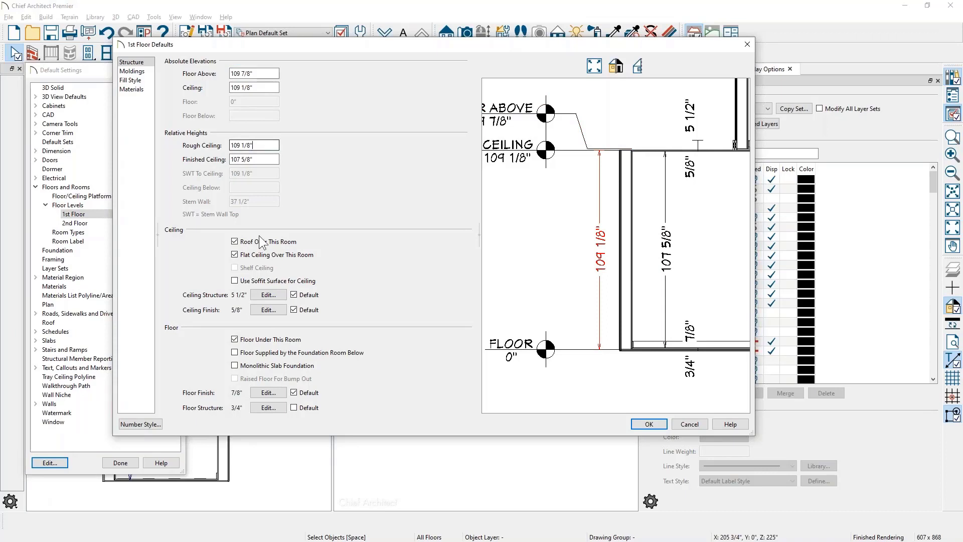
key("shift+Left")
key("shift+Left")
key("shift+Left")
key("shift+Left")
key("shift+Left")
key("shift+Left")
key("shift+Left")
key("shift+Left")
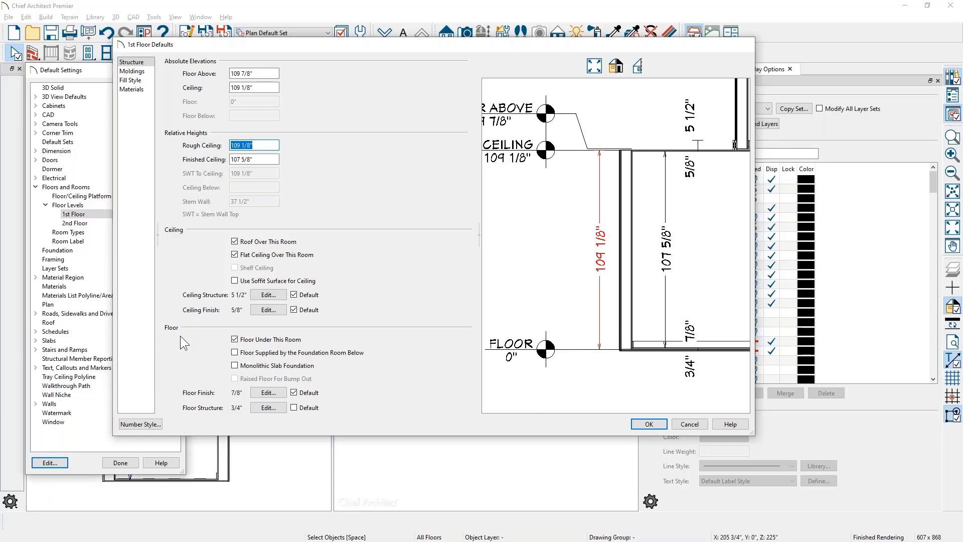
key("Return")
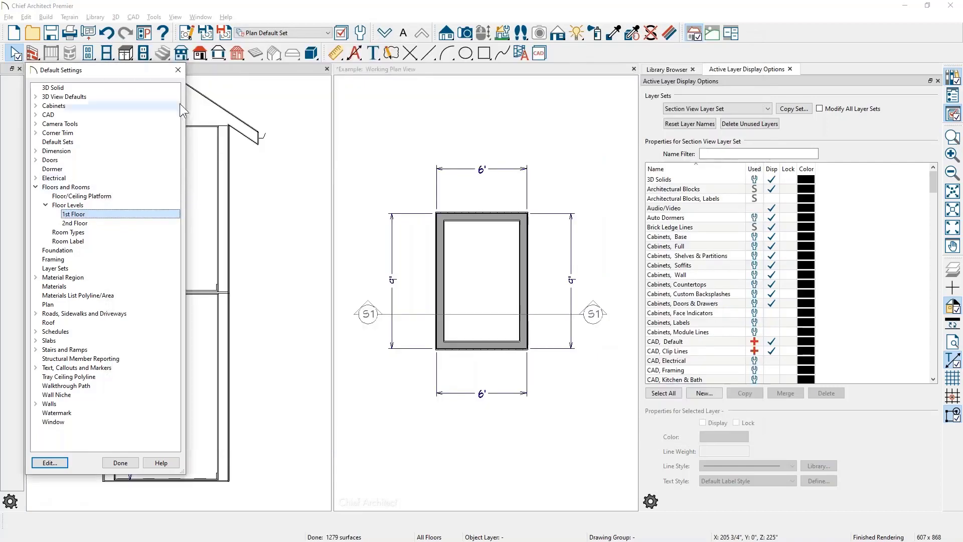
left_click(177, 70)
Step: Put away the Dawg-House-Layout image and close the Example plan's cross section and Working Plan View
middle_click_drag(227, 298, 234, 288)
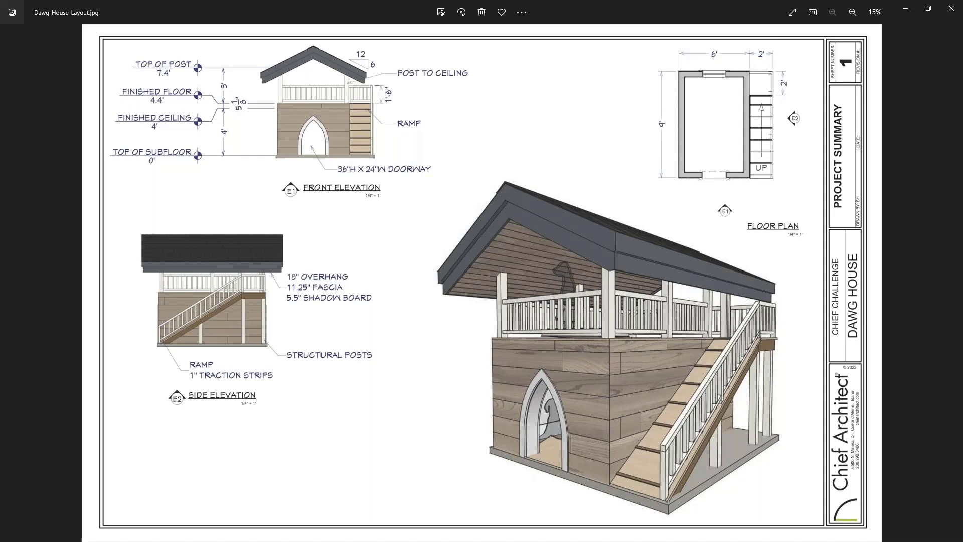
left_click(909, 8)
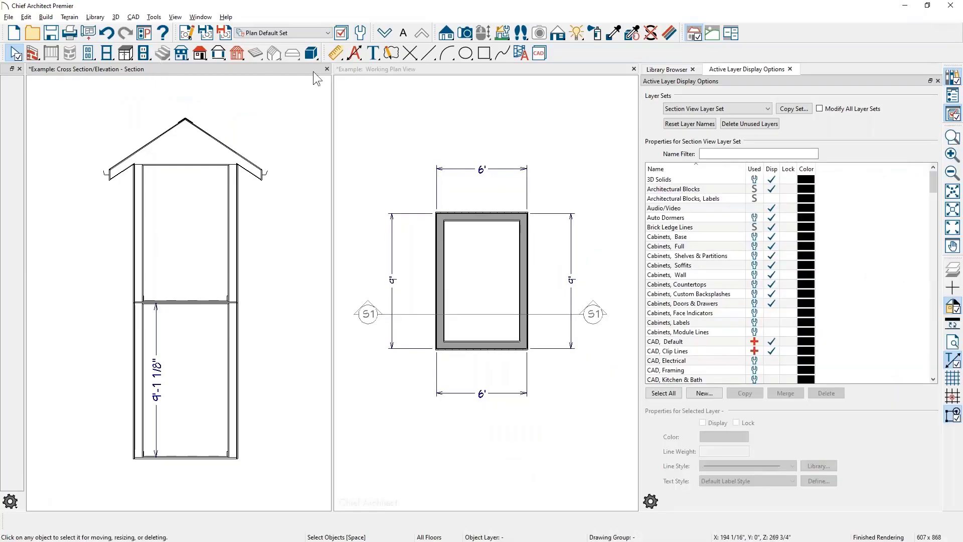
left_click(327, 69)
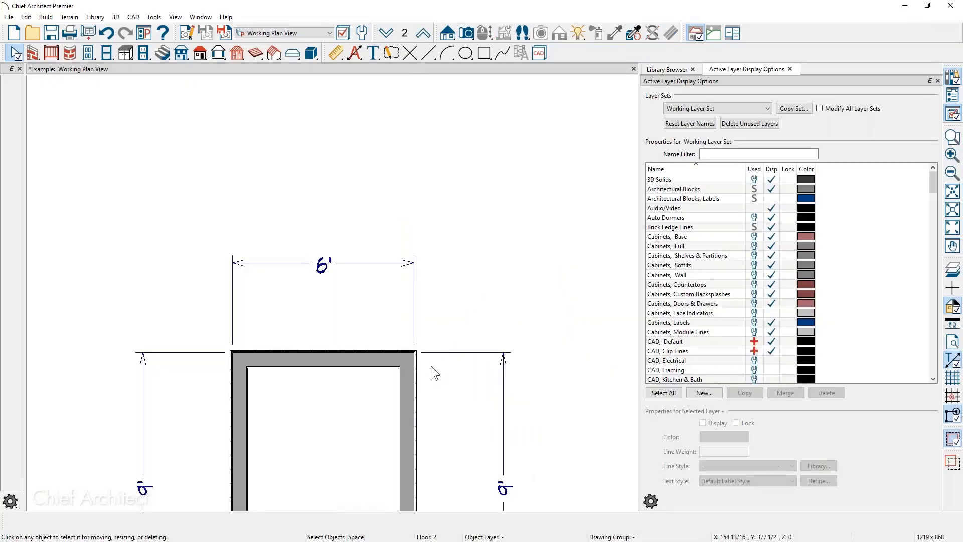
left_click(634, 69)
left_click(539, 288)
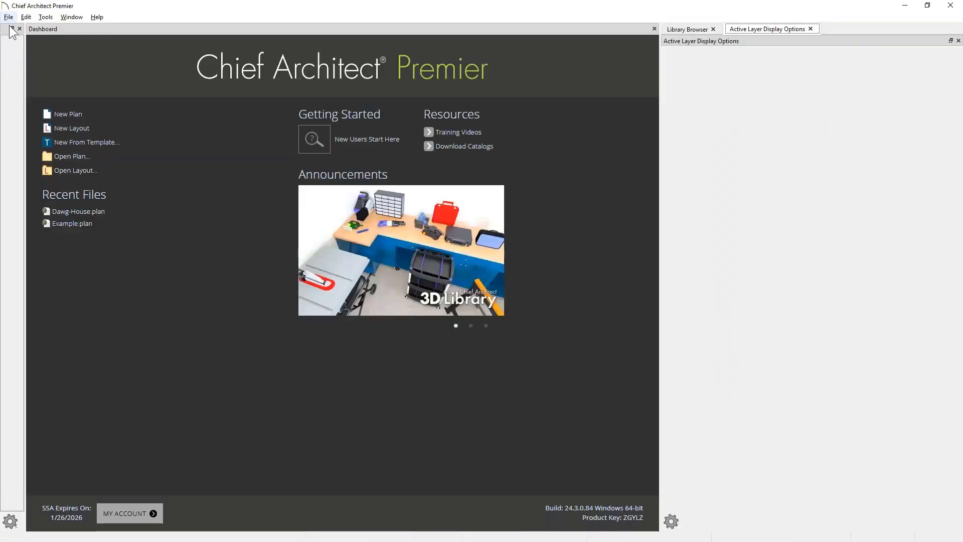
Step: Reopen Dawg-House.plan and create a Perspective Full Overview facing the front of the dog house
left_click(75, 211)
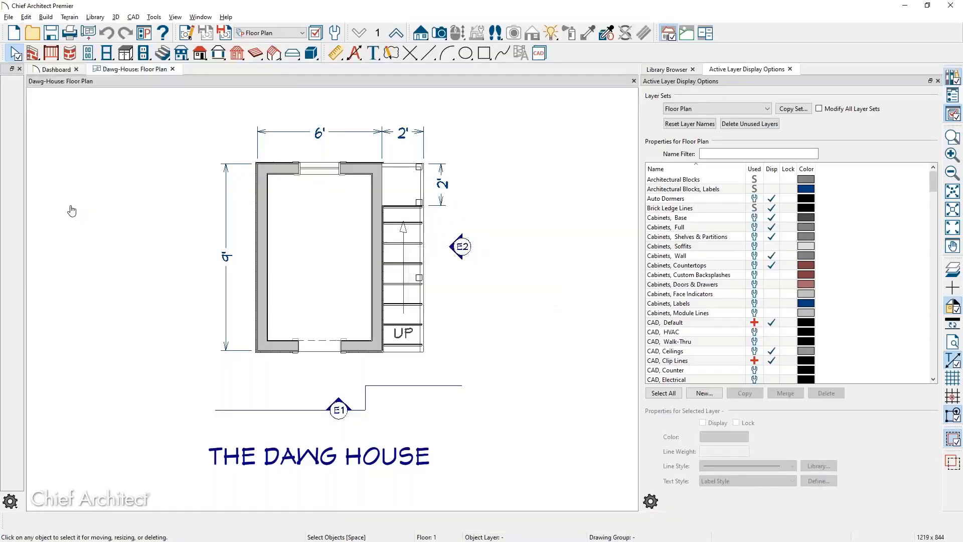
left_click(439, 33)
left_click(12, 104)
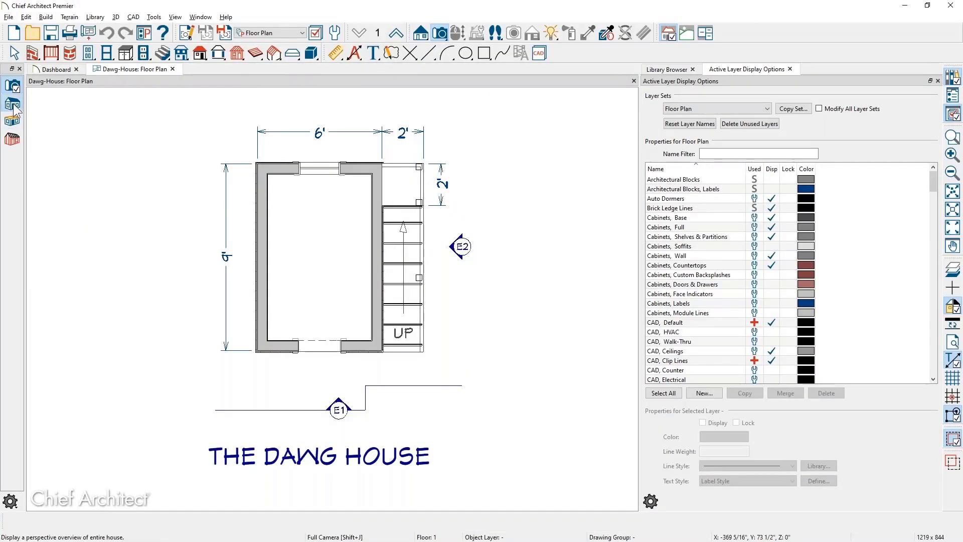
middle_click_drag(312, 318, 326, 400)
left_click_drag(326, 399, 362, 337)
key("space")
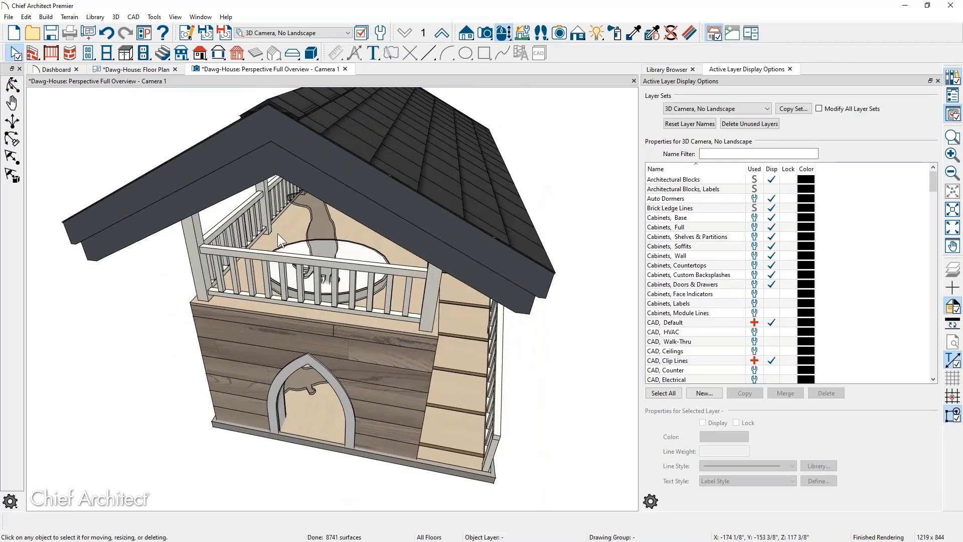
Step: Examine the floor elevation in the upper deck room's structure specification and leave its settings as they are
left_click(278, 233)
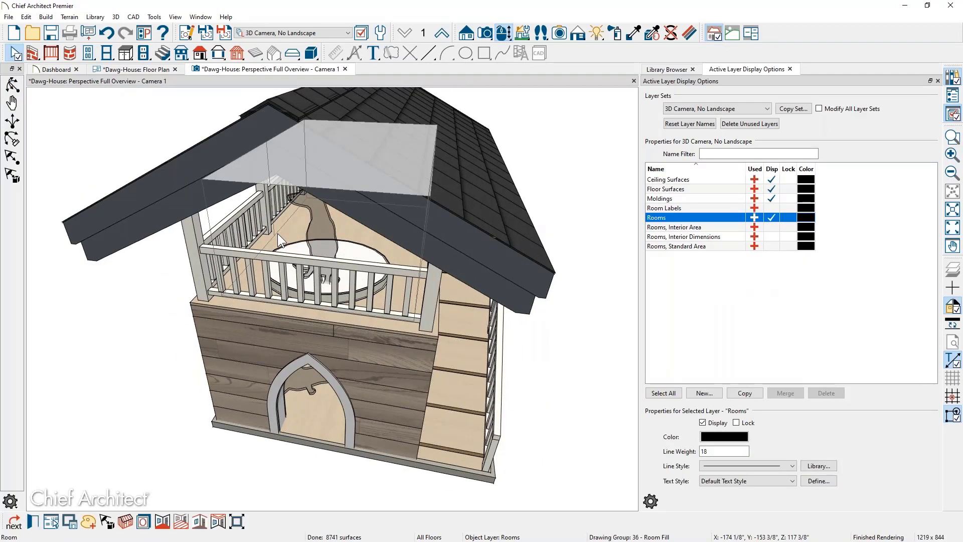
double_click(278, 233)
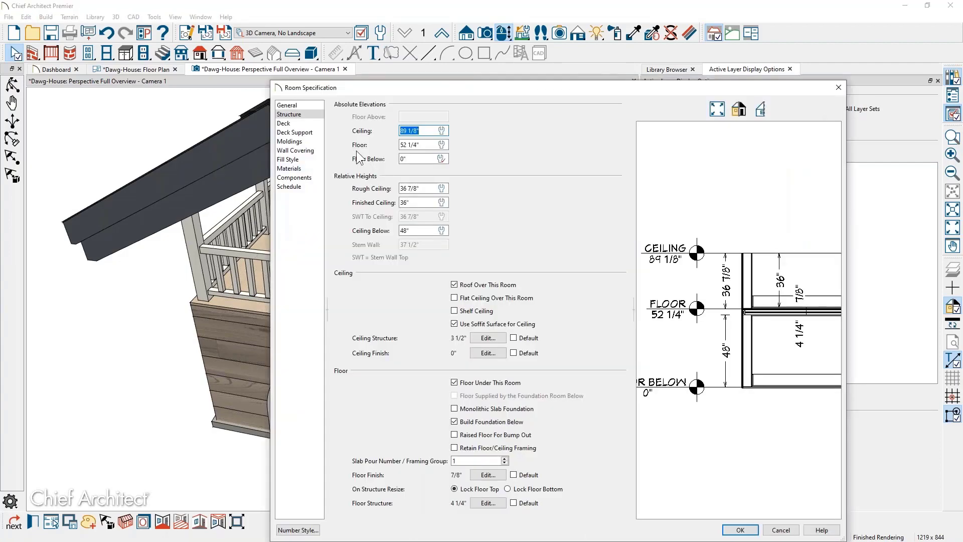
key("Tab")
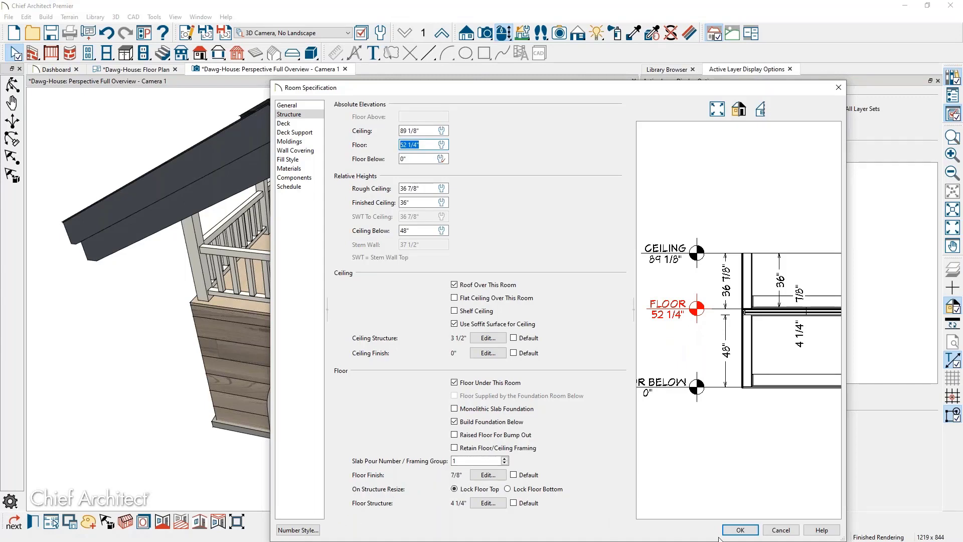
left_click(780, 530)
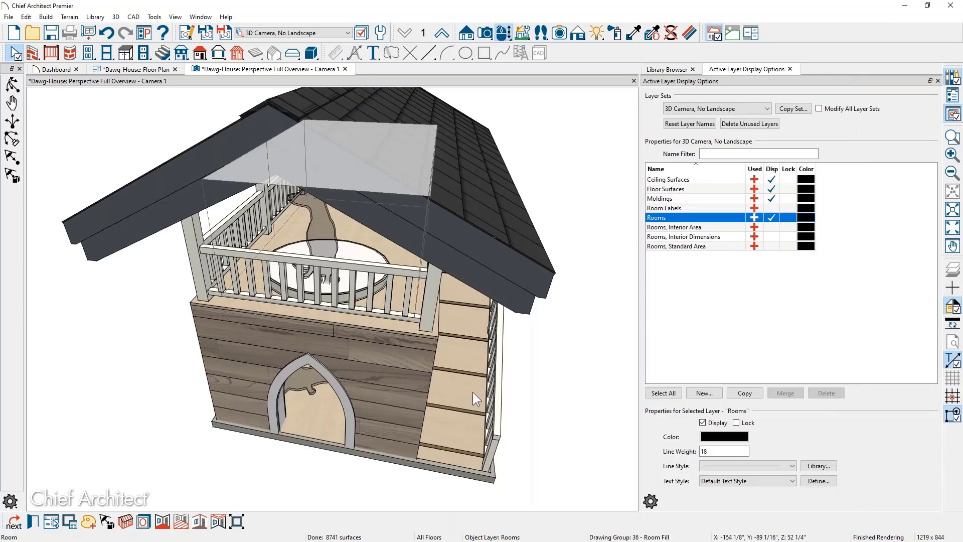
Step: Examine the top height in the ramp section's specification and deselect the ramp
double_click(469, 392)
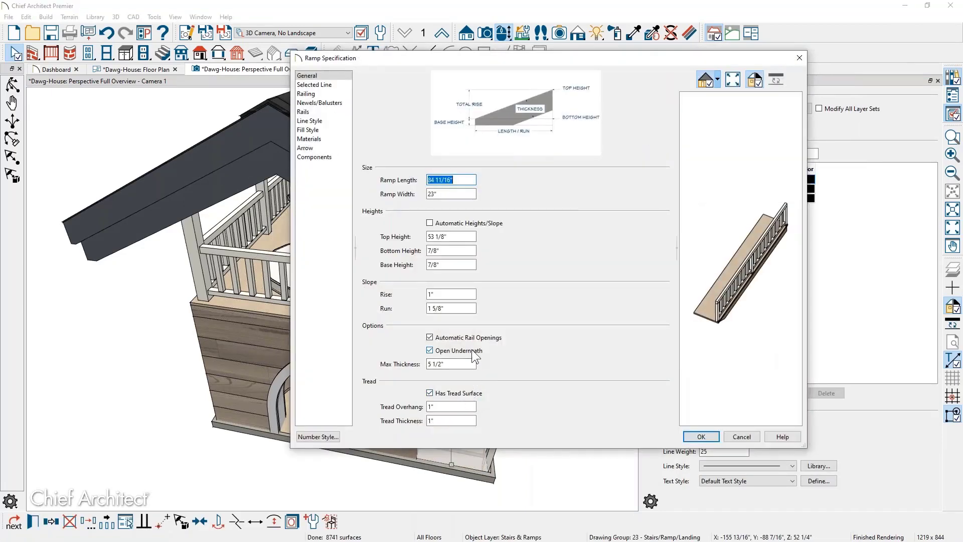
left_click(466, 236)
left_click_drag(465, 235, 426, 236)
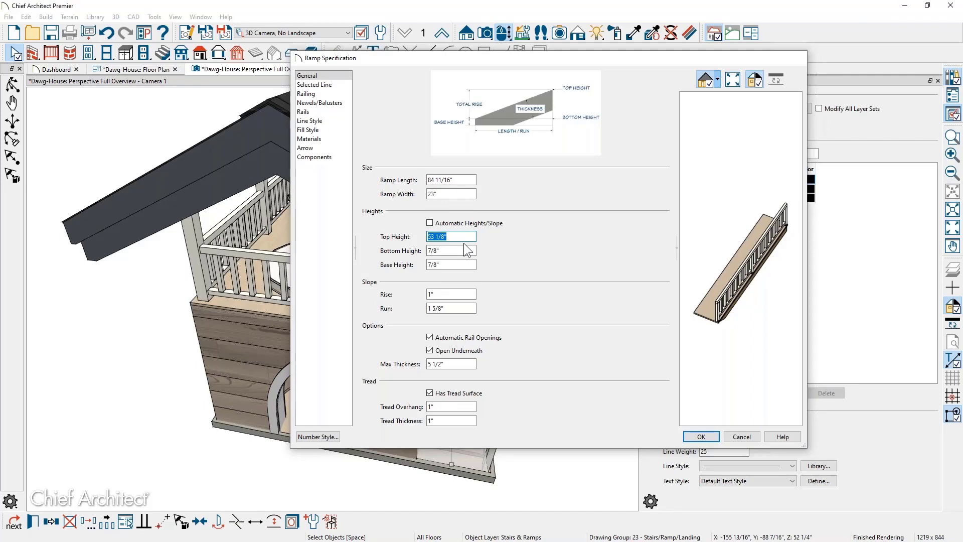
key("Return")
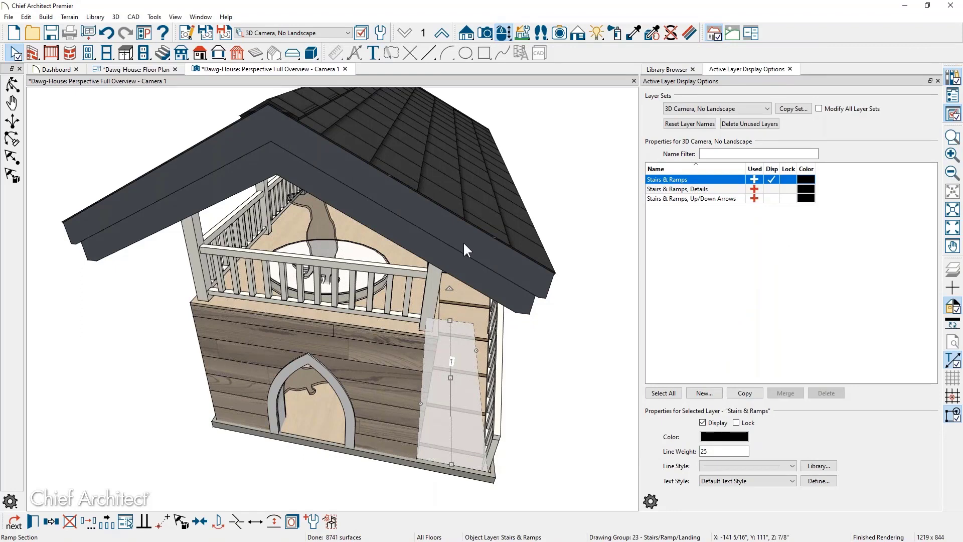
key("Escape")
Step: Inspect the 3D overview up close where the ramp and landing meet the upper deck's railing opening
middle_click_drag(513, 308, 453, 323)
scroll(455, 256, "up", 5)
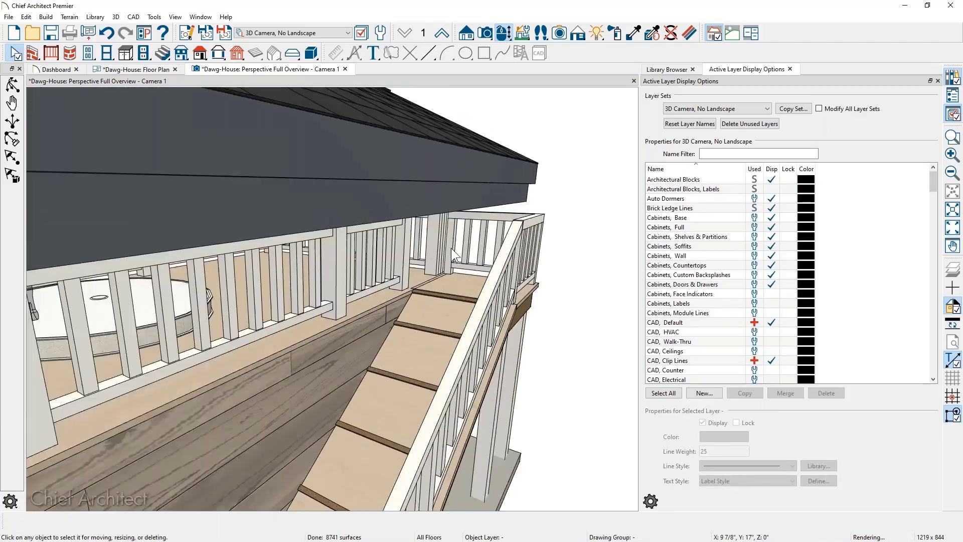
middle_click_drag(455, 256, 431, 257)
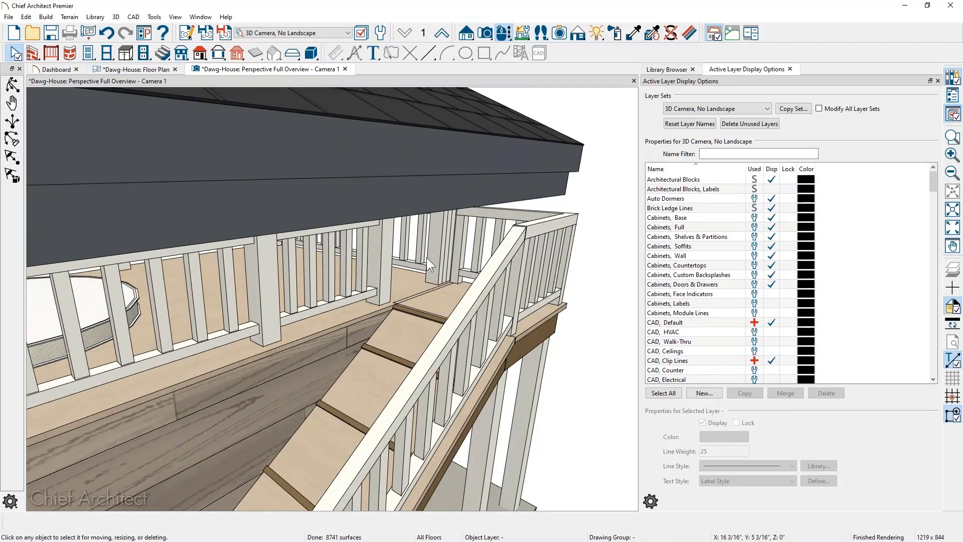
scroll(431, 256, "up", 1)
middle_click_drag(449, 310, 454, 325)
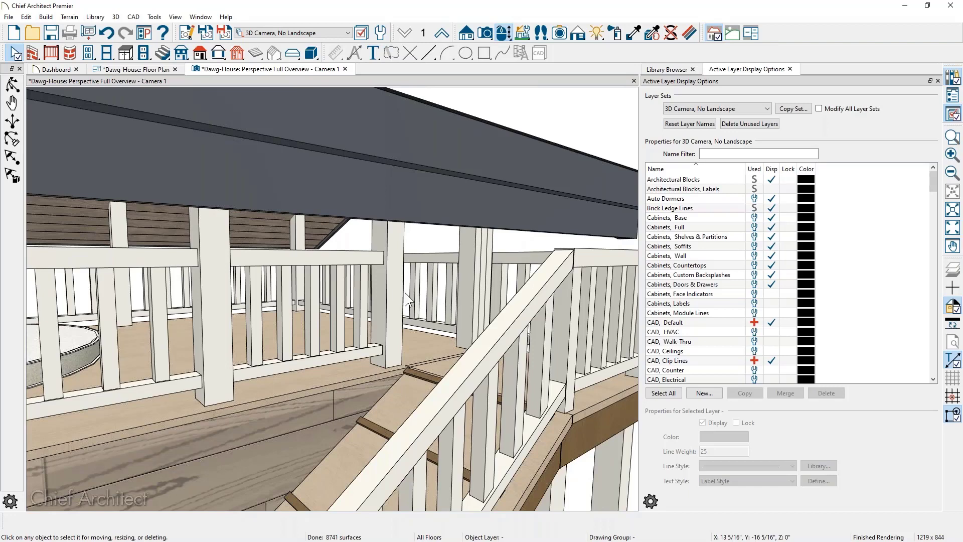
middle_click_drag(441, 324, 442, 322)
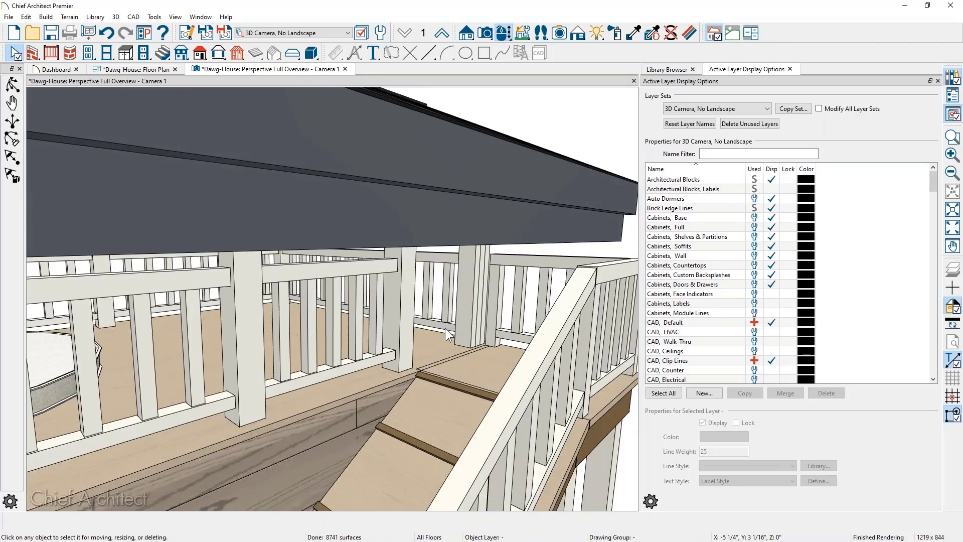
Step: Delete the existing doorway from the 2nd floor's E2-side railing in the floor plan
left_click(148, 70)
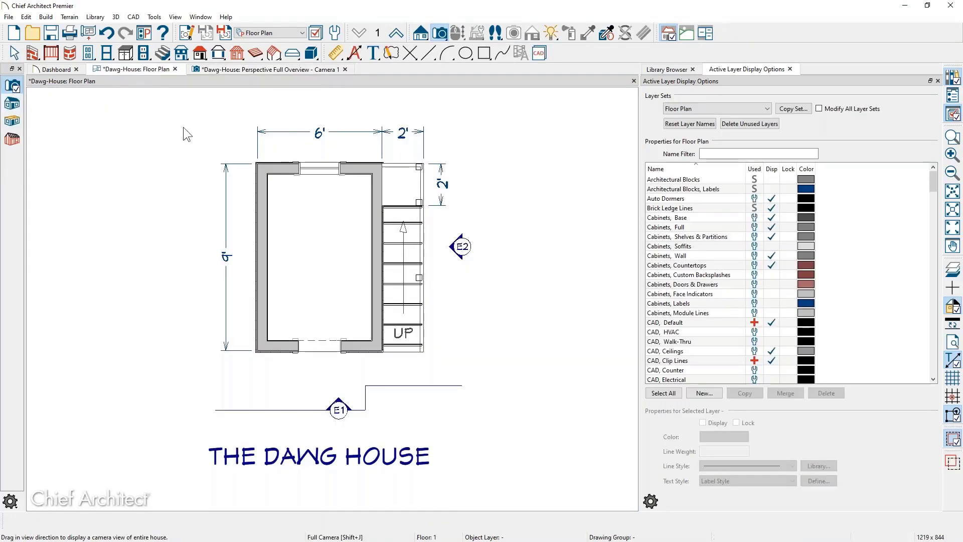
left_click(396, 32)
scroll(408, 218, "up", 4)
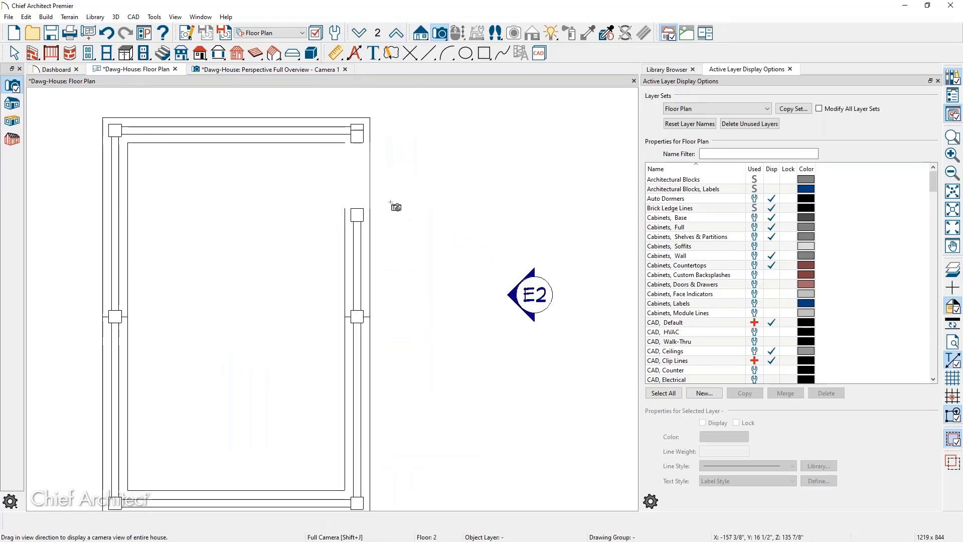
key("space")
left_click(369, 205)
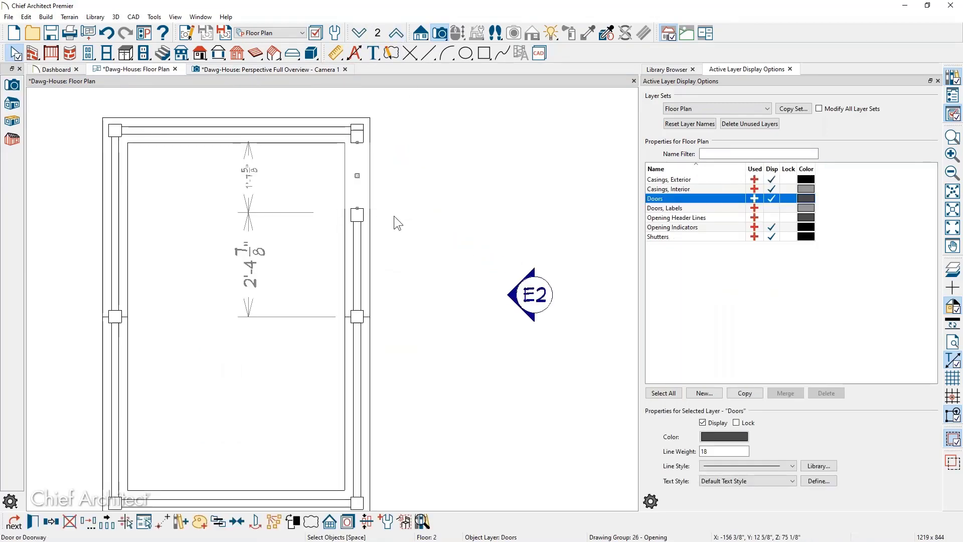
left_click(396, 212)
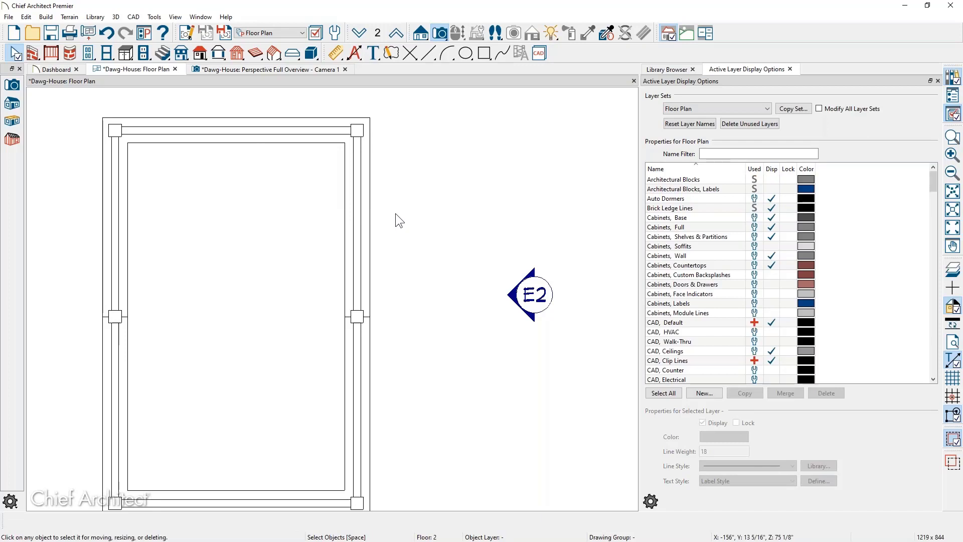
Step: Place a doorway about 3'-2" wide in the E2-side railing between the upper corner post and the middle post
left_click(93, 55)
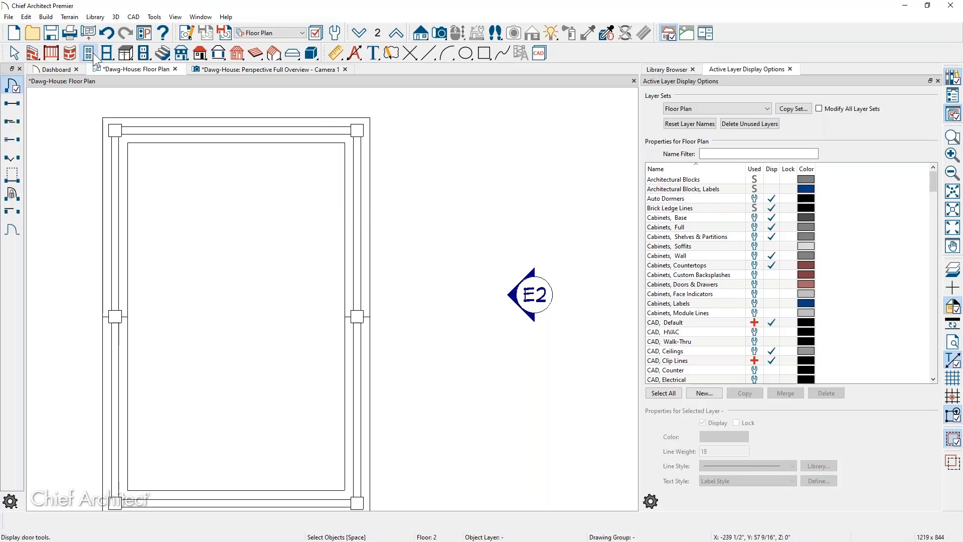
left_click(12, 104)
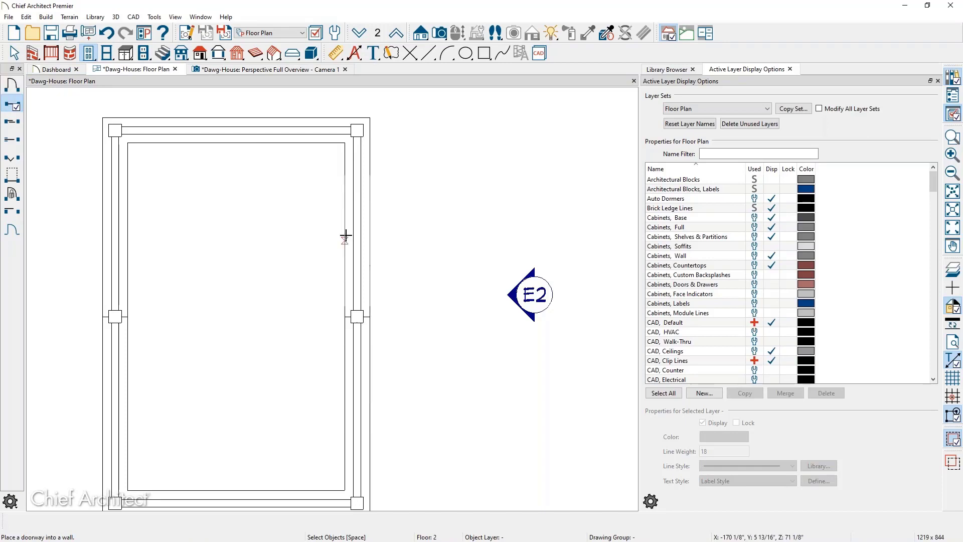
left_click(347, 241)
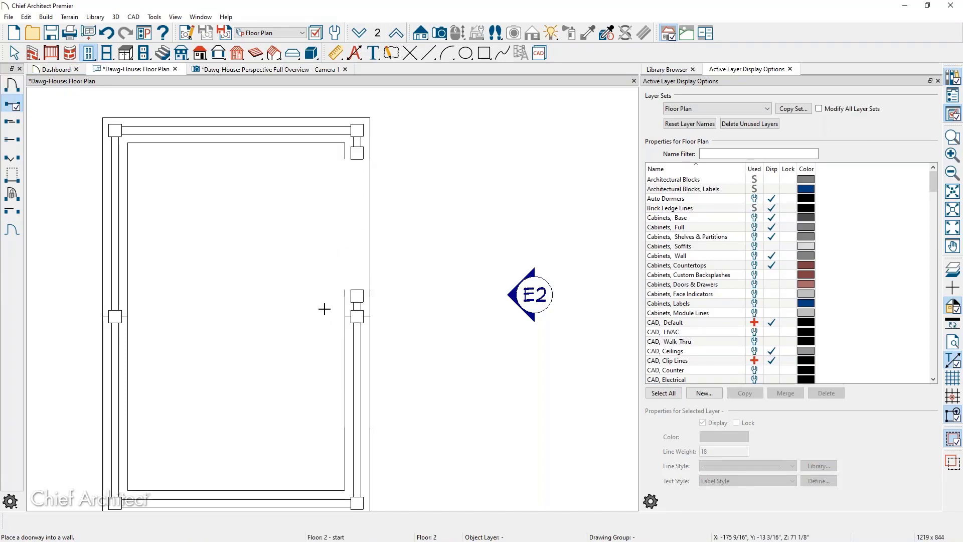
key("Escape")
Step: Turn on display of the Opening Header Lines layer for the new doorway and reselect the doorway
left_click(355, 236)
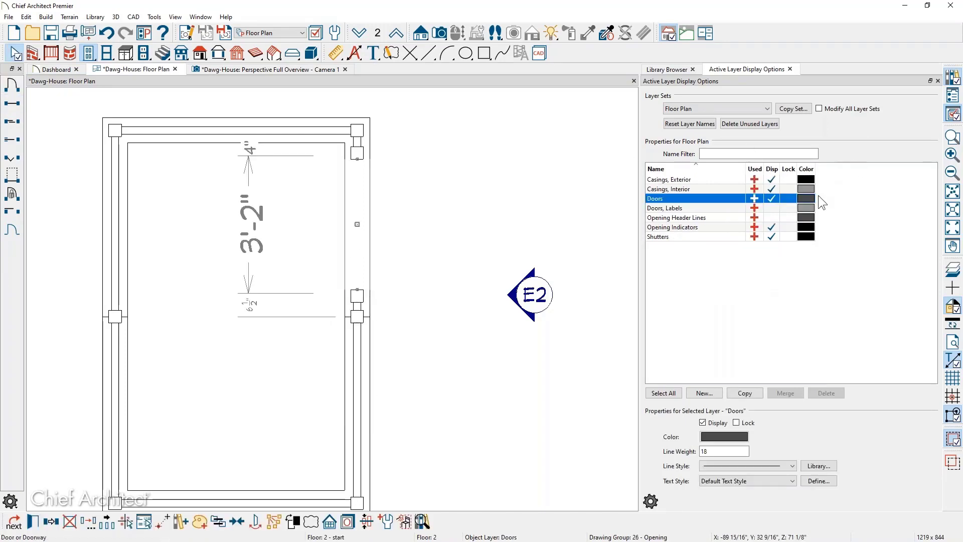
left_click(768, 216)
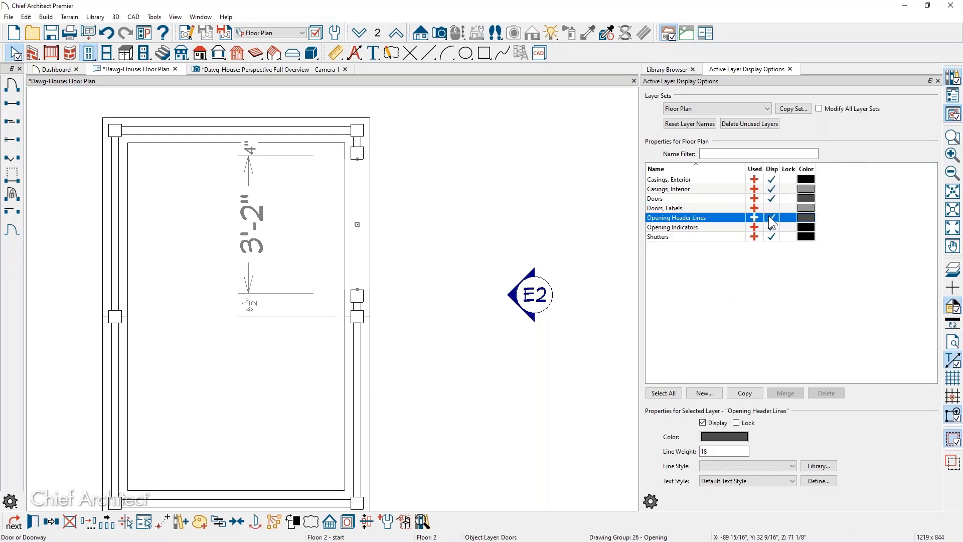
left_click(362, 252)
left_click(359, 288)
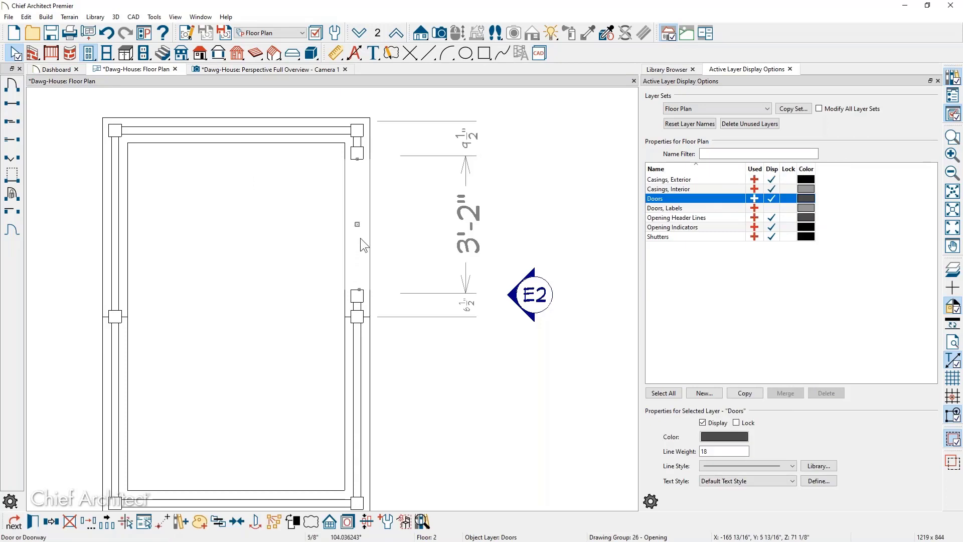
Step: Move the E2-side doorway up against the upper corner post and narrow it to roughly match the depth of the ramp landing
left_click_drag(357, 224, 357, 207)
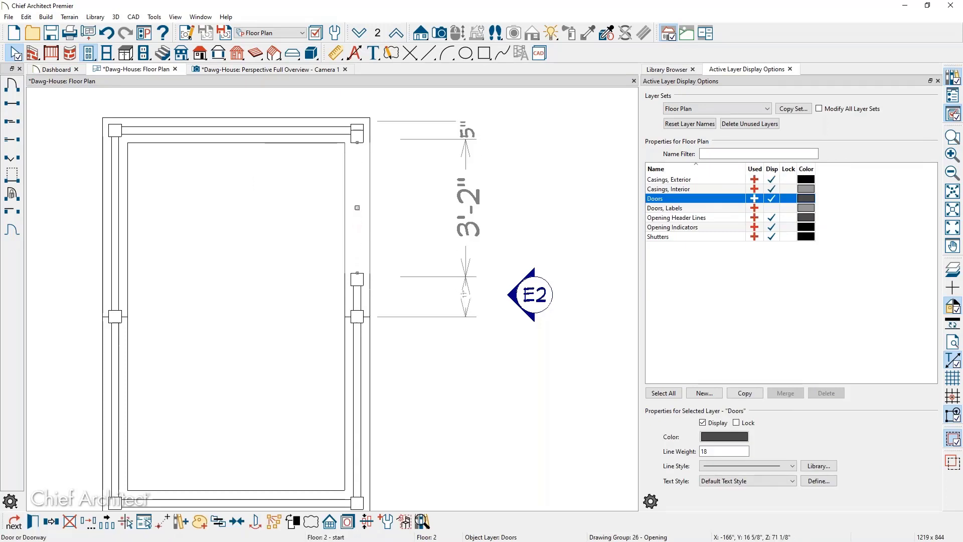
key("Escape")
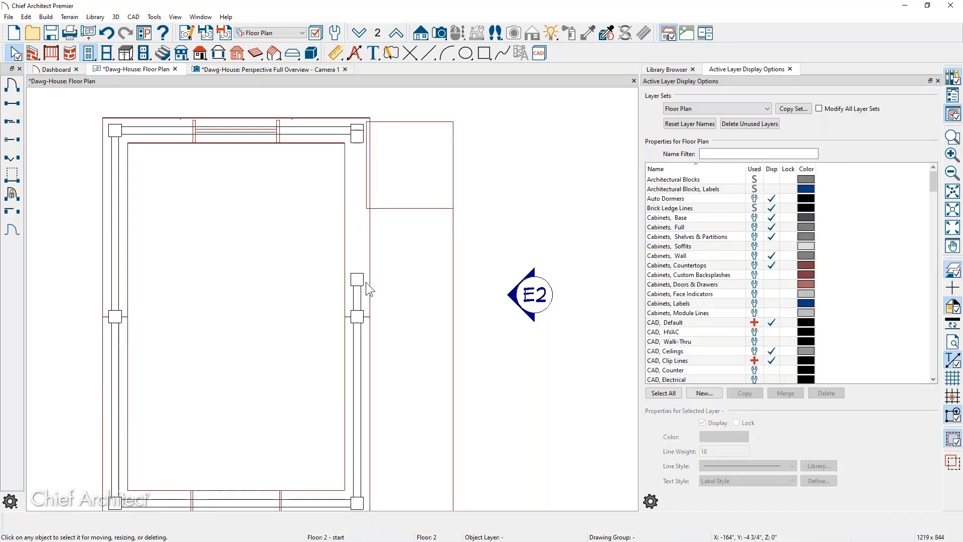
left_click(366, 253)
left_click_drag(358, 273, 352, 205)
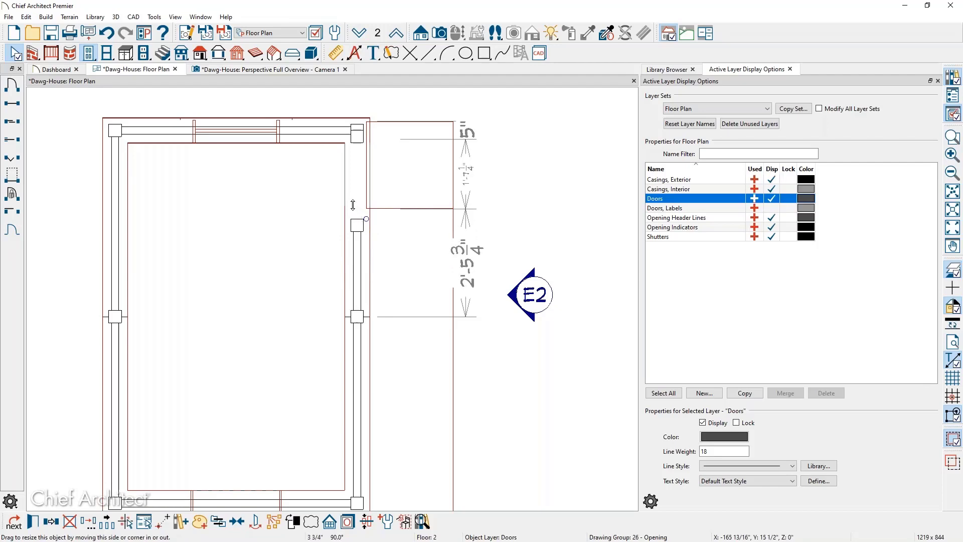
Step: Compare the Post to Beam and Post to Ceiling newel options in the ramp-side railing's specification in the 3D overview, keeping its existing settings
left_click(295, 68)
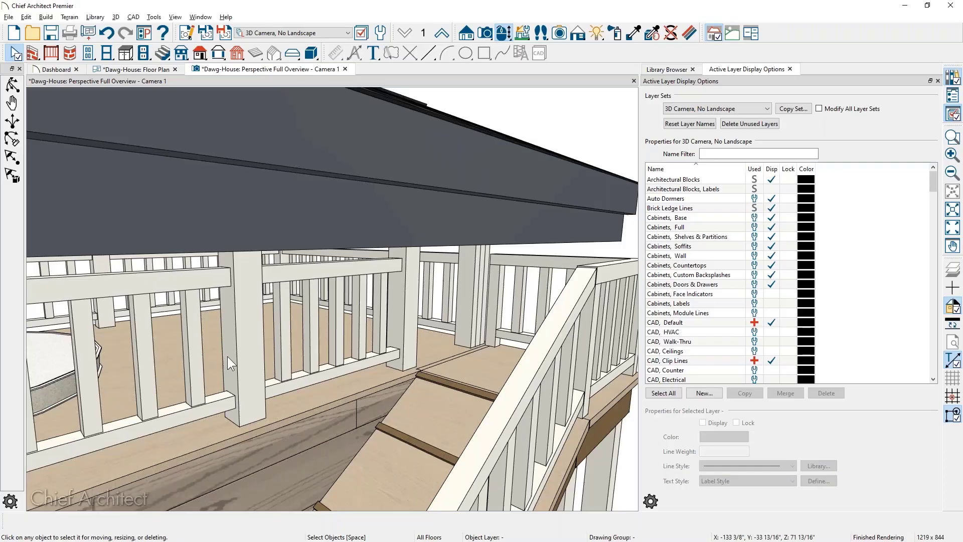
left_click(257, 355)
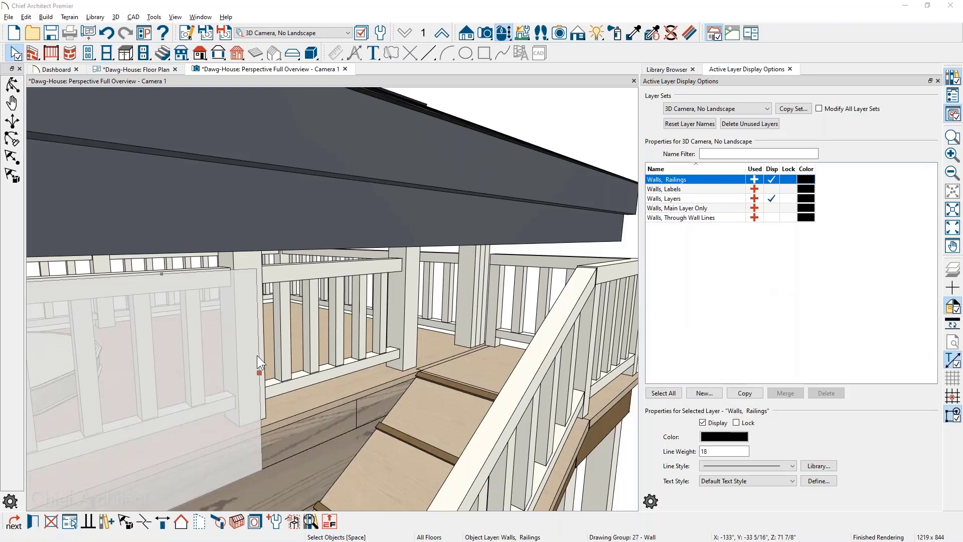
double_click(257, 355)
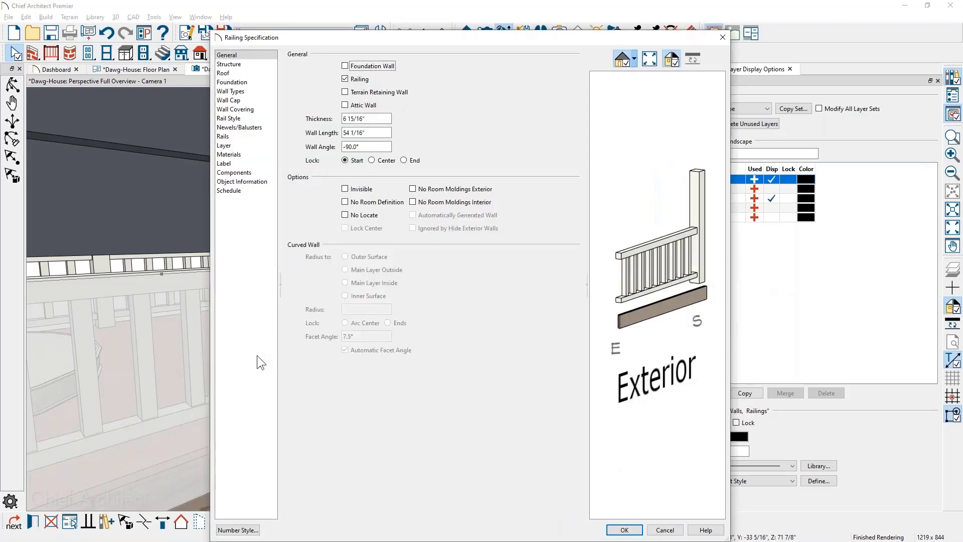
left_click(240, 120)
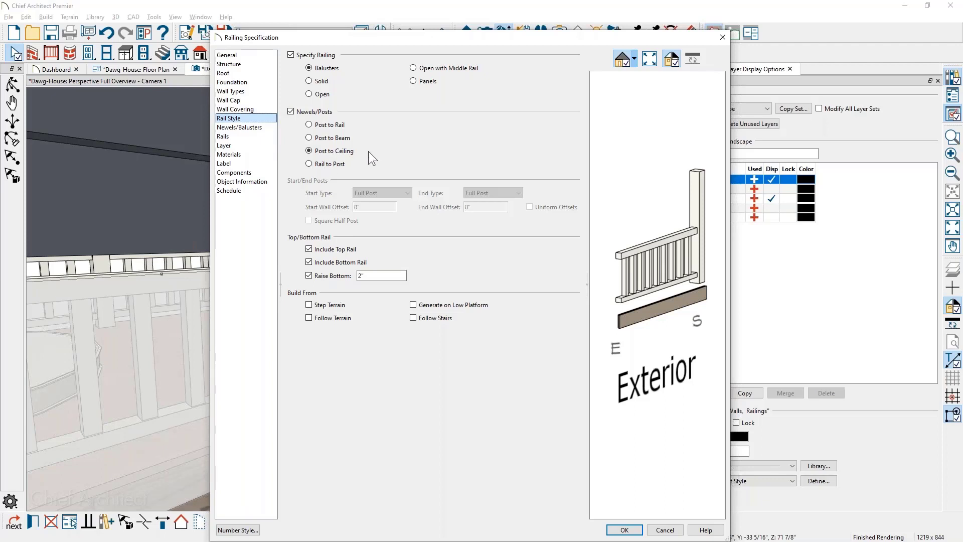
left_click(330, 126)
left_click(331, 138)
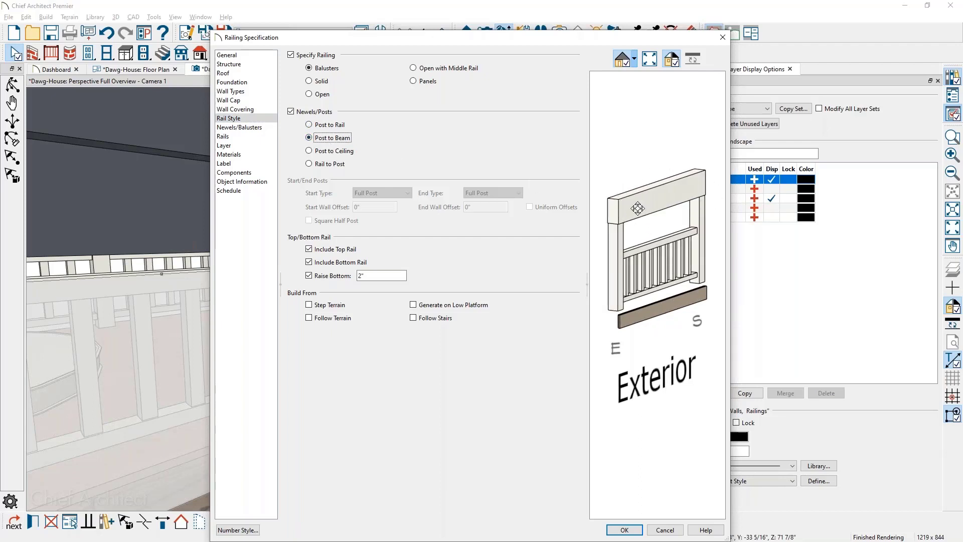
left_click(321, 151)
left_click(321, 163)
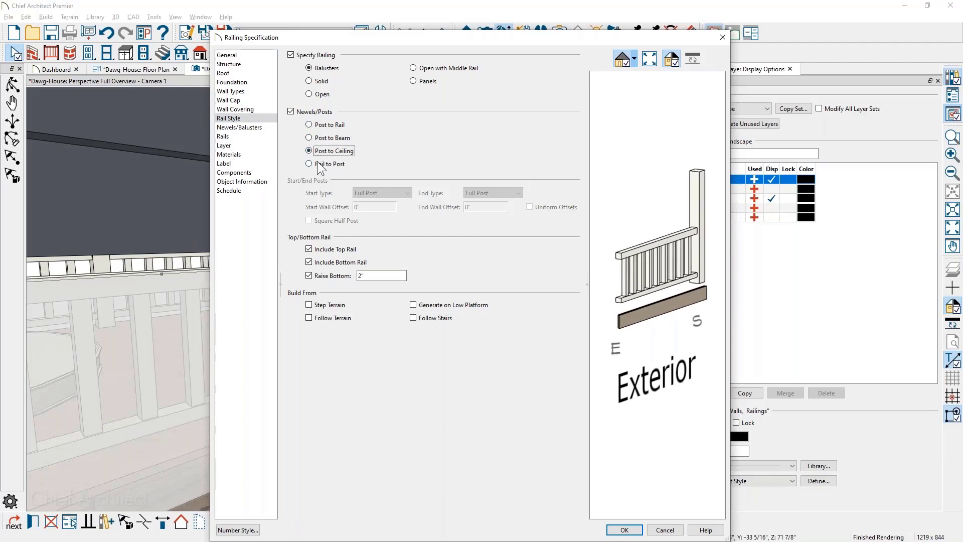
left_click(321, 151)
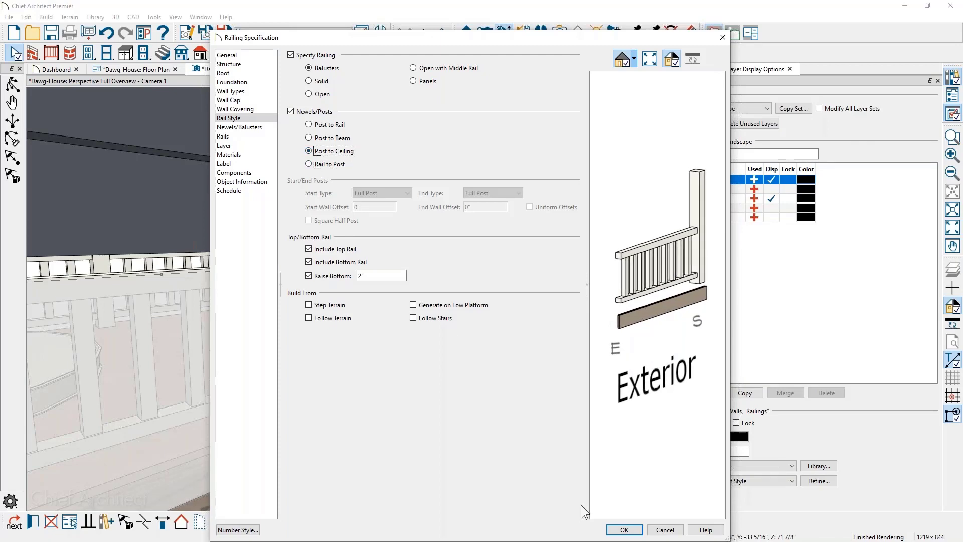
left_click(664, 529)
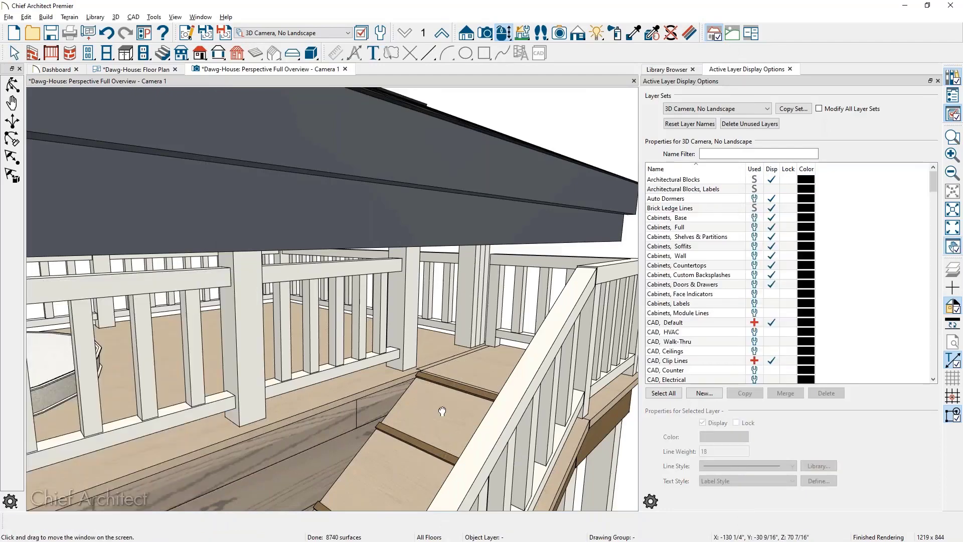
Step: Examine the railing posts around the upper deck in 3D and review the newel spacing setting of the ramp-side railing
scroll(425, 432, "down", 5)
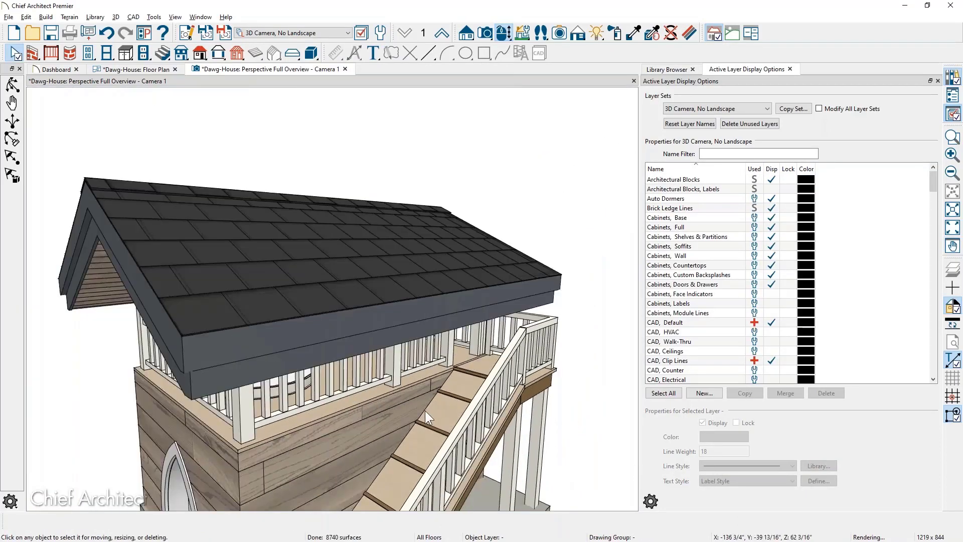
middle_click_drag(425, 417, 454, 389)
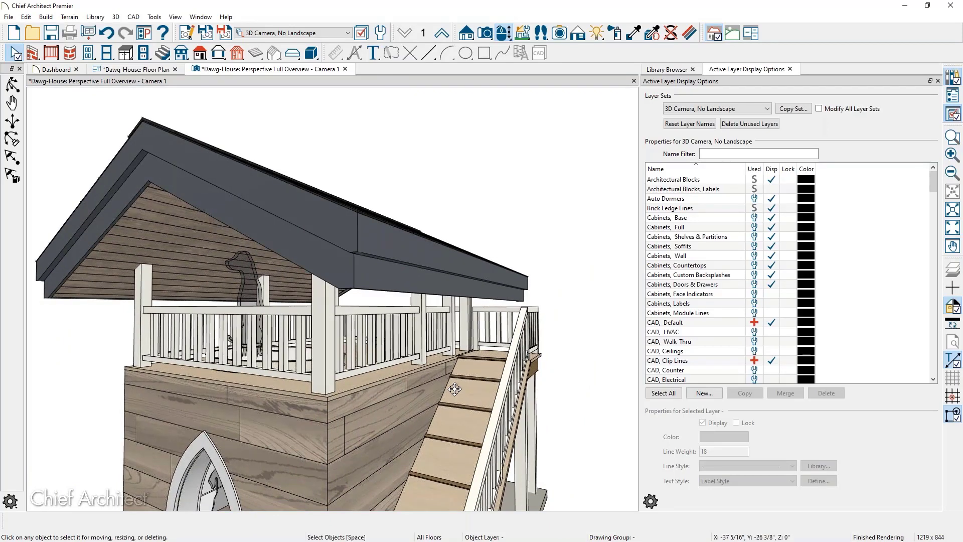
middle_click_drag(455, 388, 245, 357)
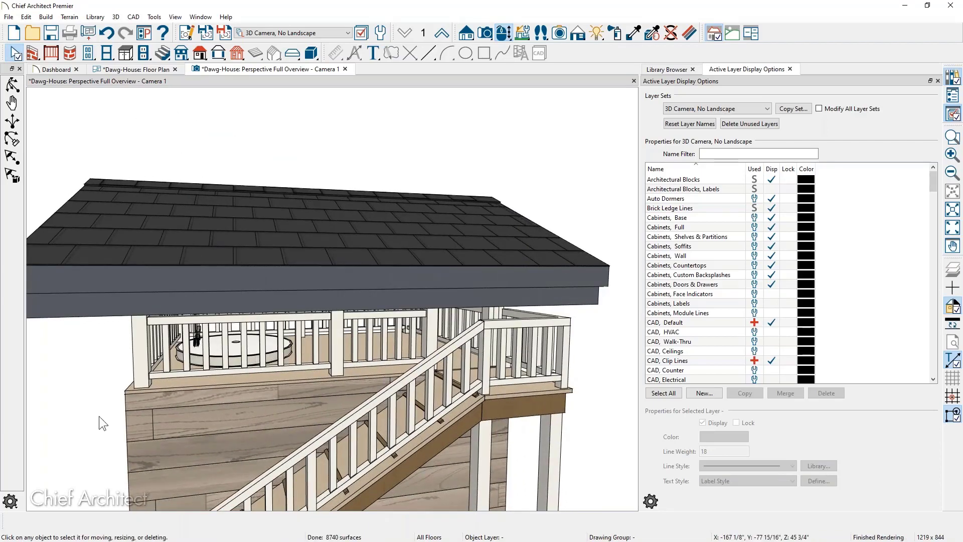
middle_click_drag(103, 423, 435, 402)
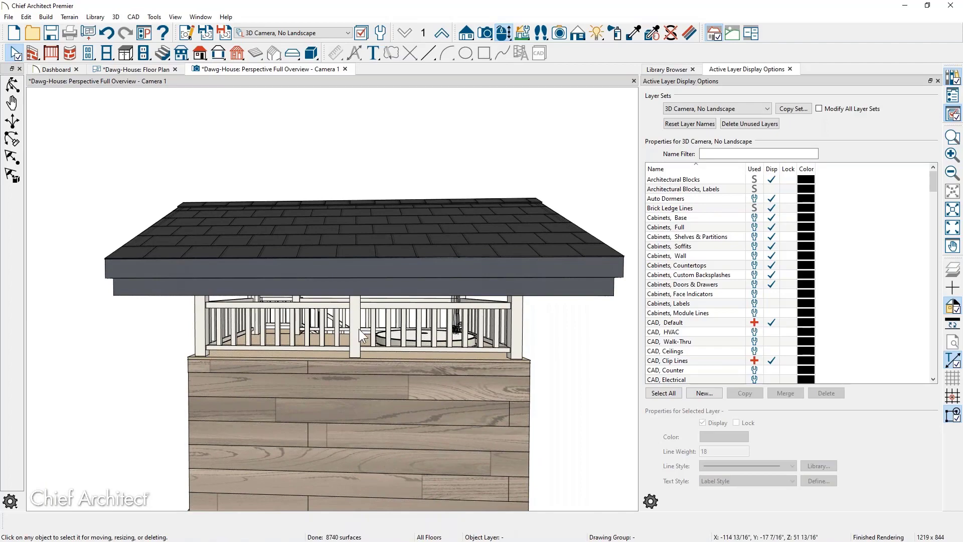
middle_click_drag(458, 378, 128, 381)
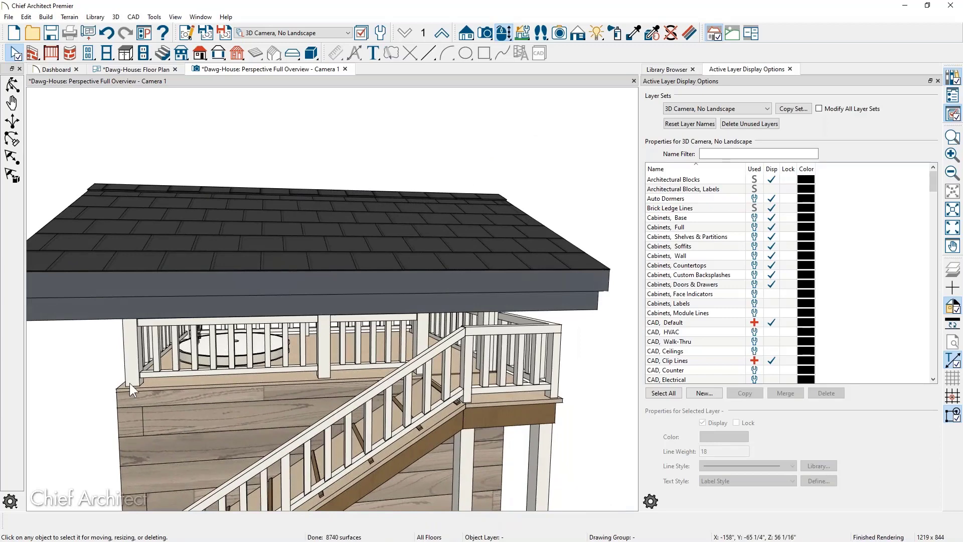
double_click(231, 366)
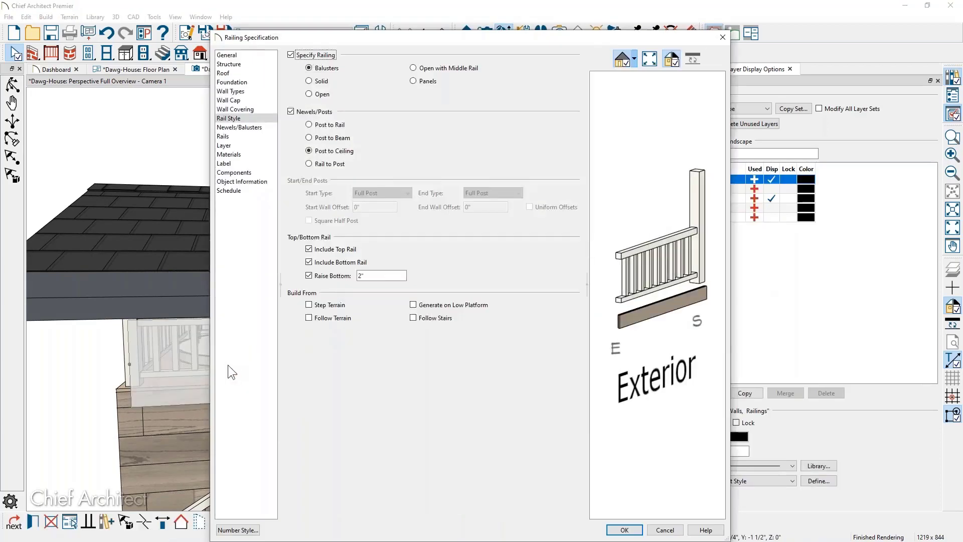
left_click(257, 127)
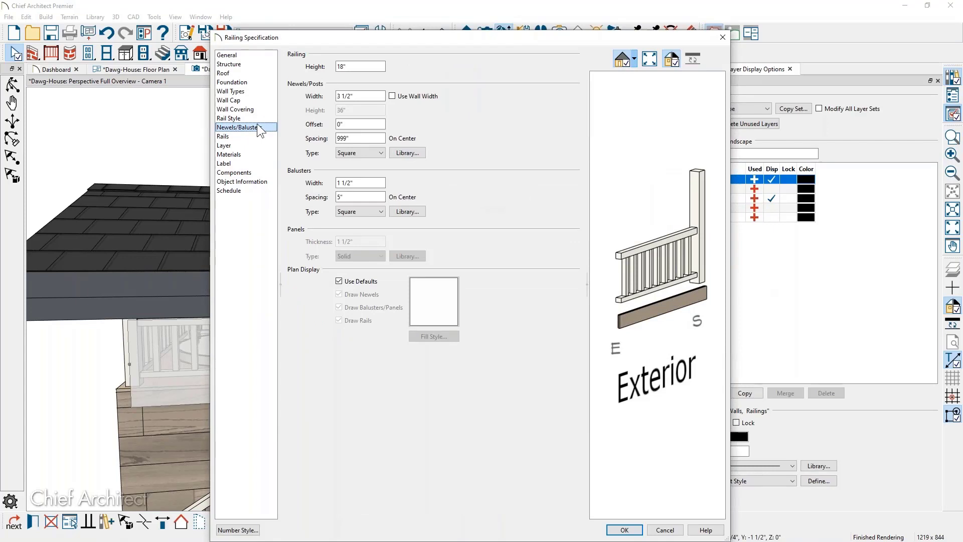
double_click(357, 138)
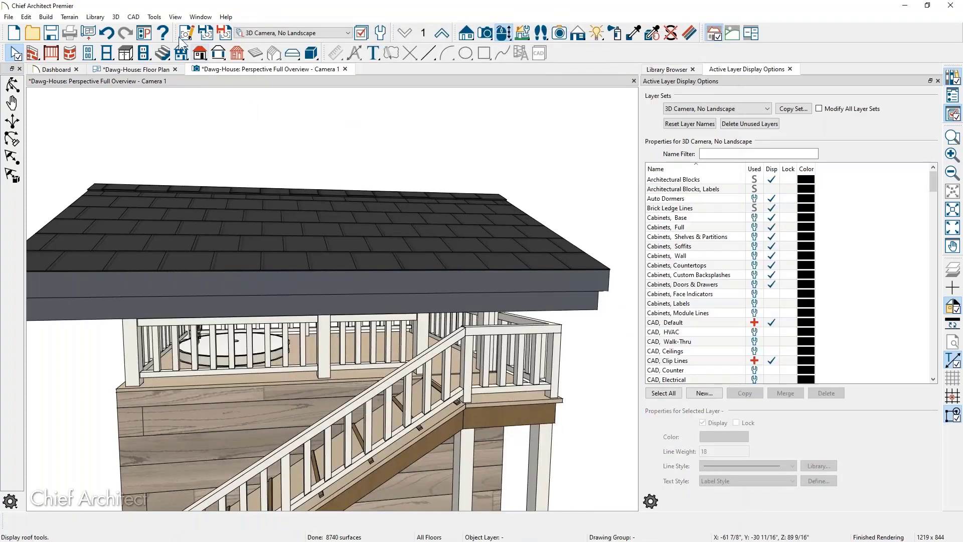
Step: Break the E2-side railing in the floor plan about 2'-1 1/2" below its middle post to add another post
left_click(151, 70)
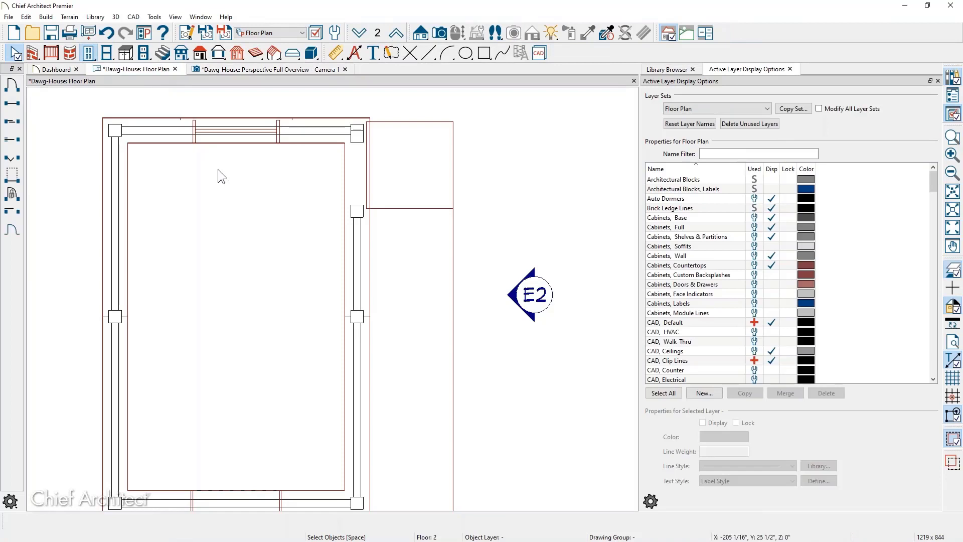
middle_click_drag(200, 285, 272, 261)
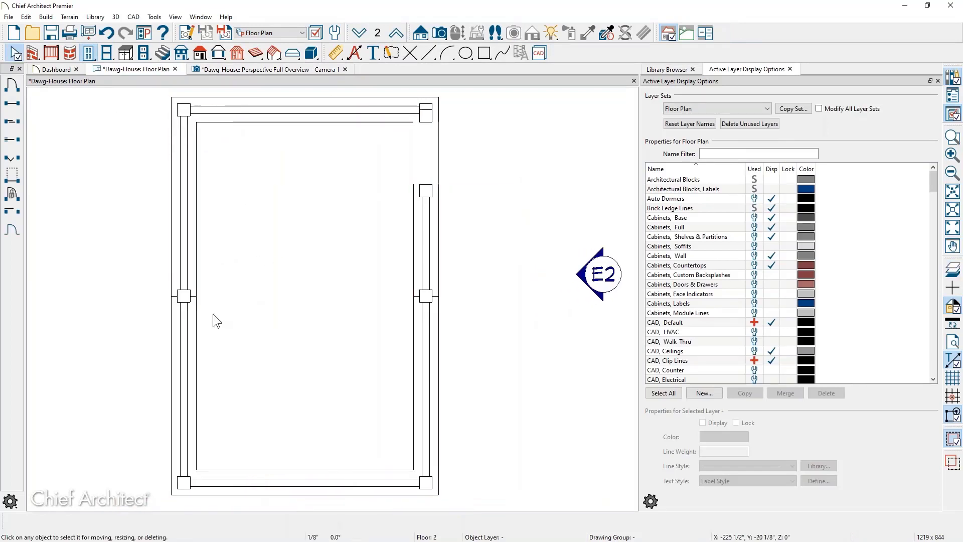
scroll(197, 317, "up", 2)
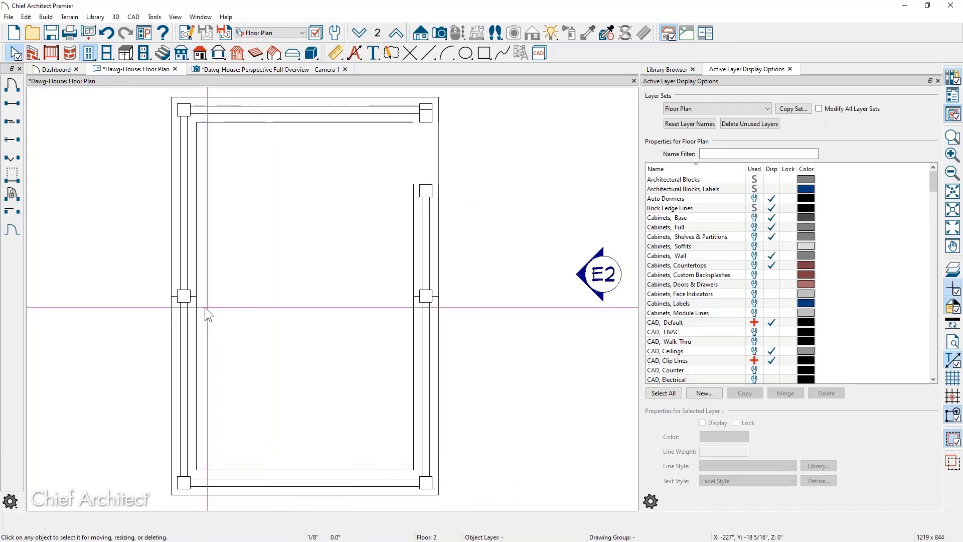
scroll(195, 314, "up", 2)
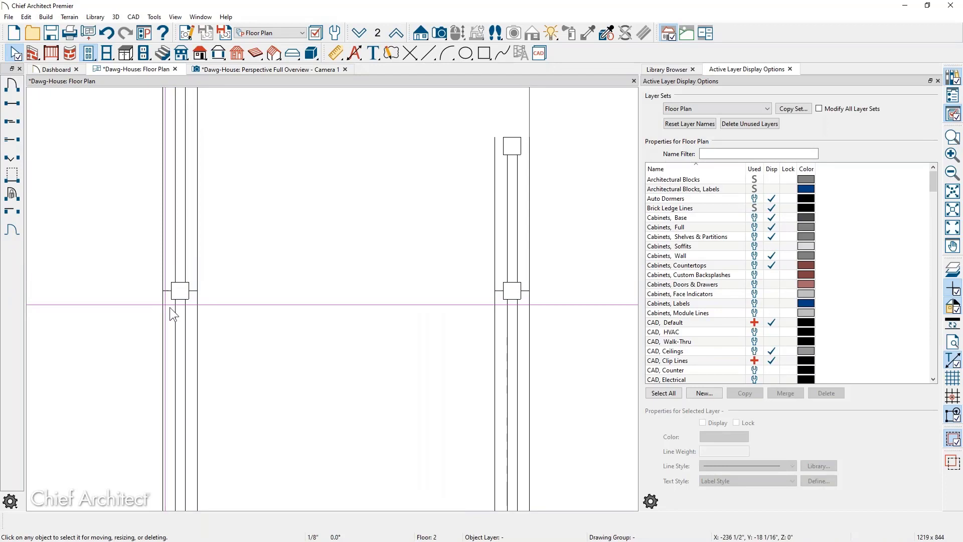
scroll(503, 311, "up", 1)
scroll(503, 311, "up", 1)
left_click(502, 317)
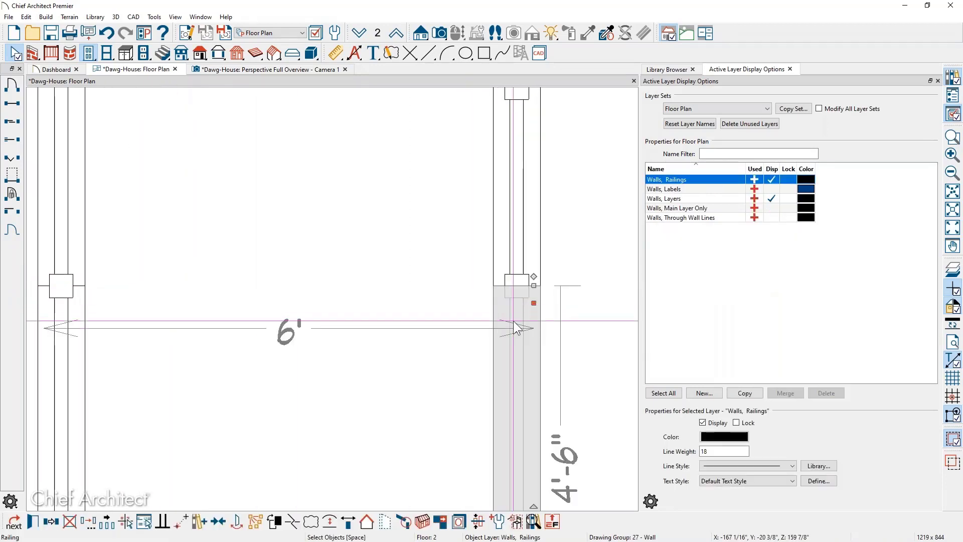
scroll(491, 323, "down", 1)
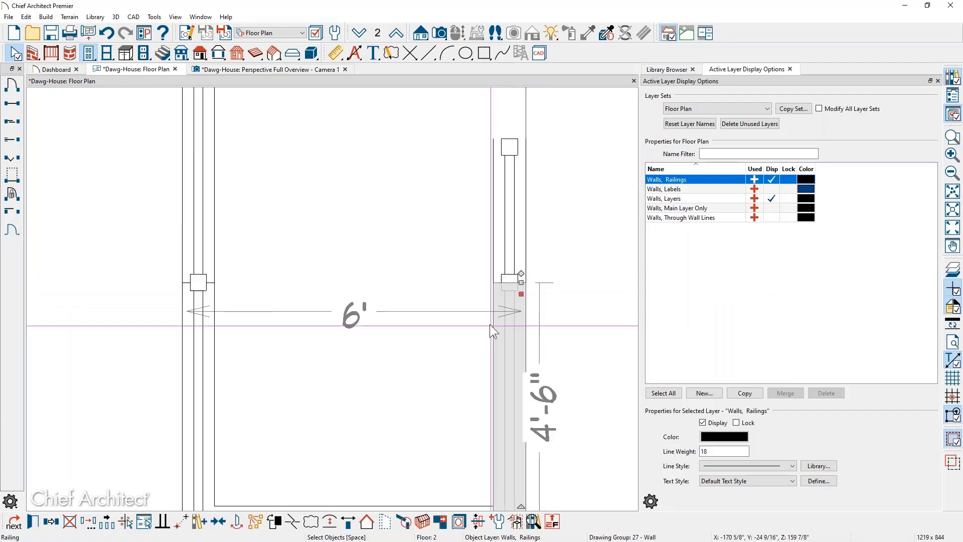
middle_click_drag(490, 323, 479, 228)
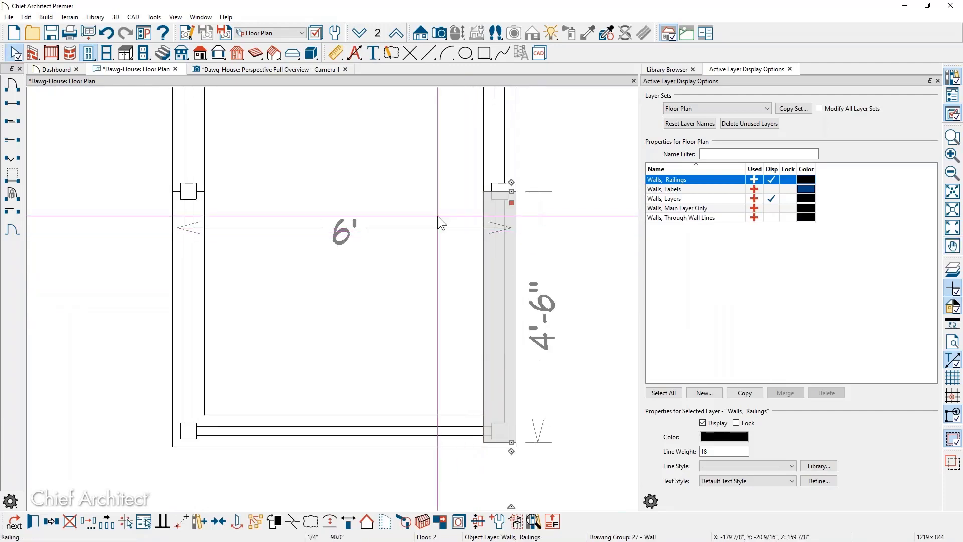
left_click(292, 524)
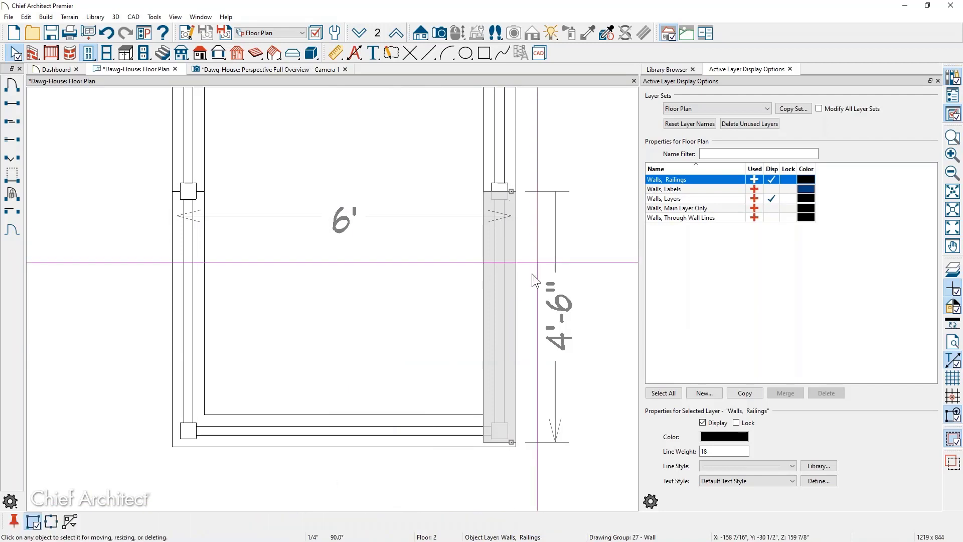
left_click(511, 309)
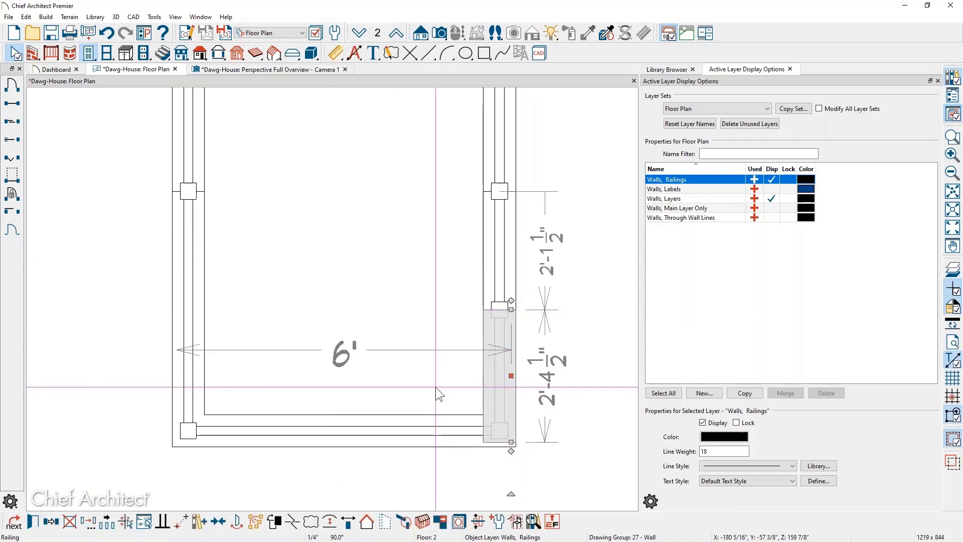
Step: Break the opposite side's lower railing segment at the matching position to add a post there
key("shift")
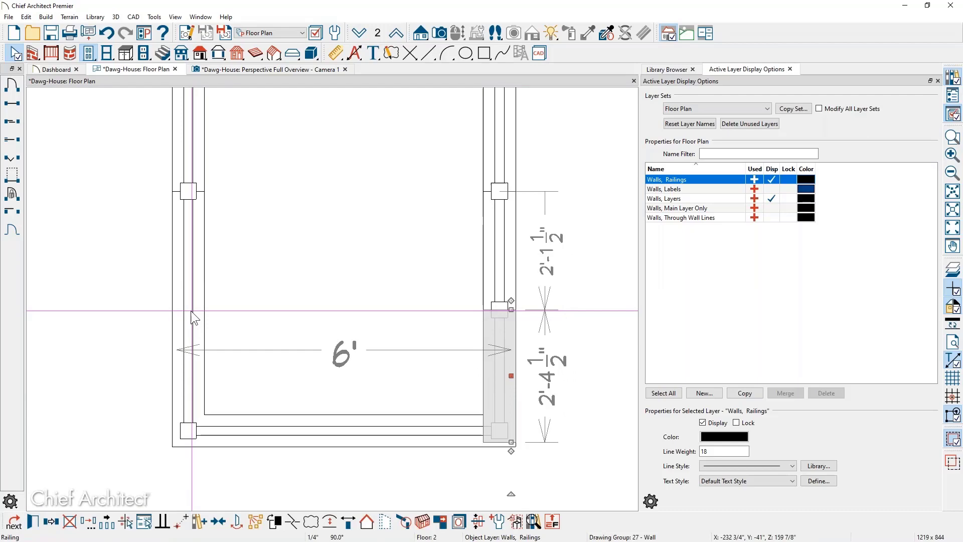
left_click(191, 315)
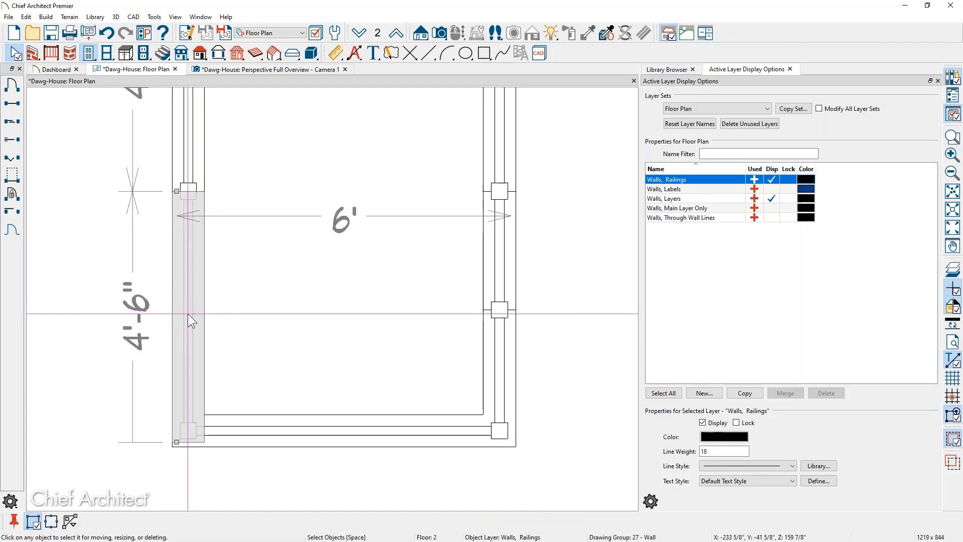
left_click(327, 347)
Step: Check the added railing posts in the 3D overview, and switch to the Dawg-House-Layout.jpg drawing in the image viewer for comparison
left_click(280, 69)
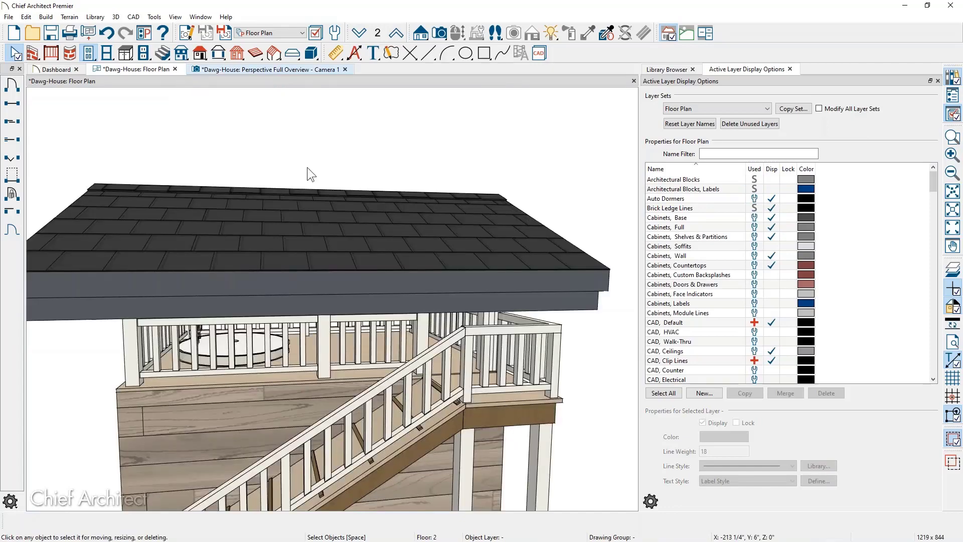
left_click_drag(345, 344, 346, 386)
scroll(301, 120, "up", 3)
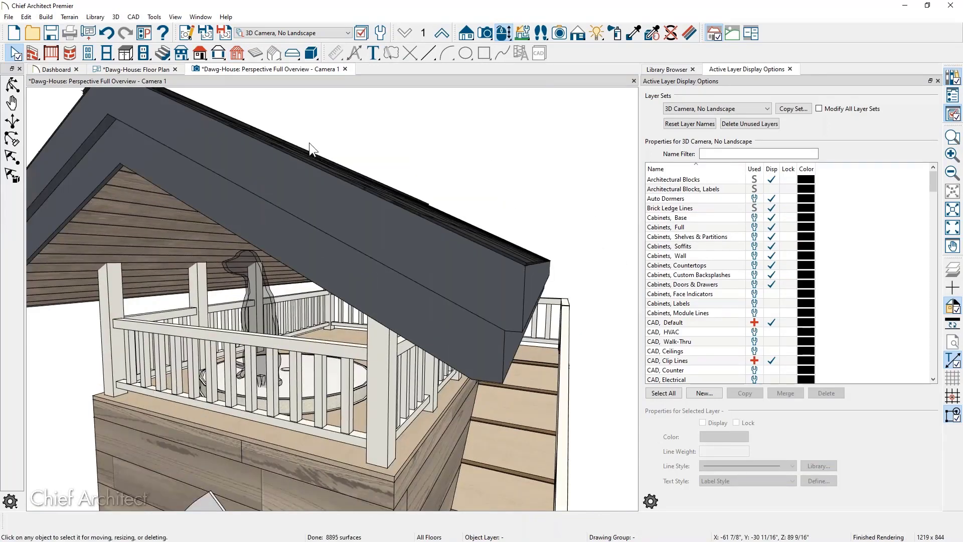
scroll(442, 297, "up", 2)
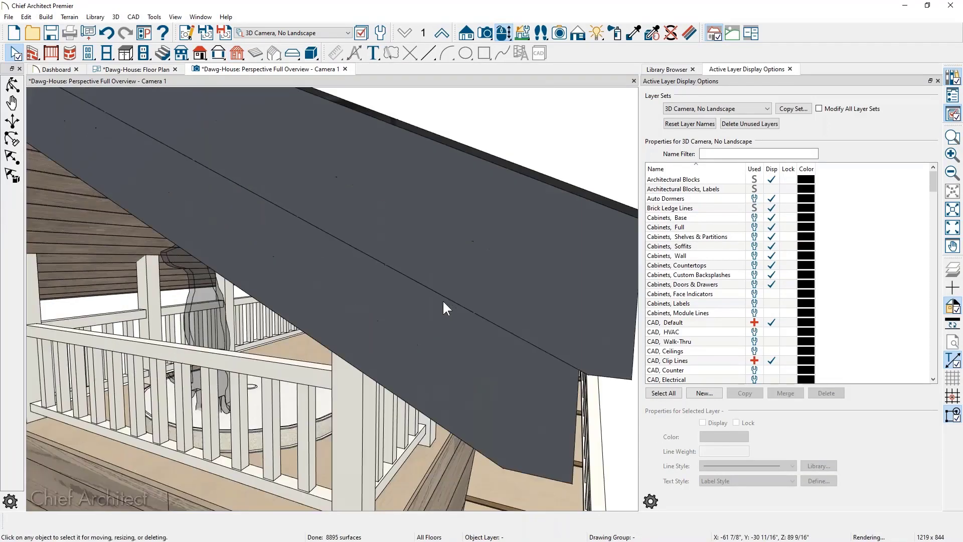
scroll(478, 335, "down", 4)
key("alt")
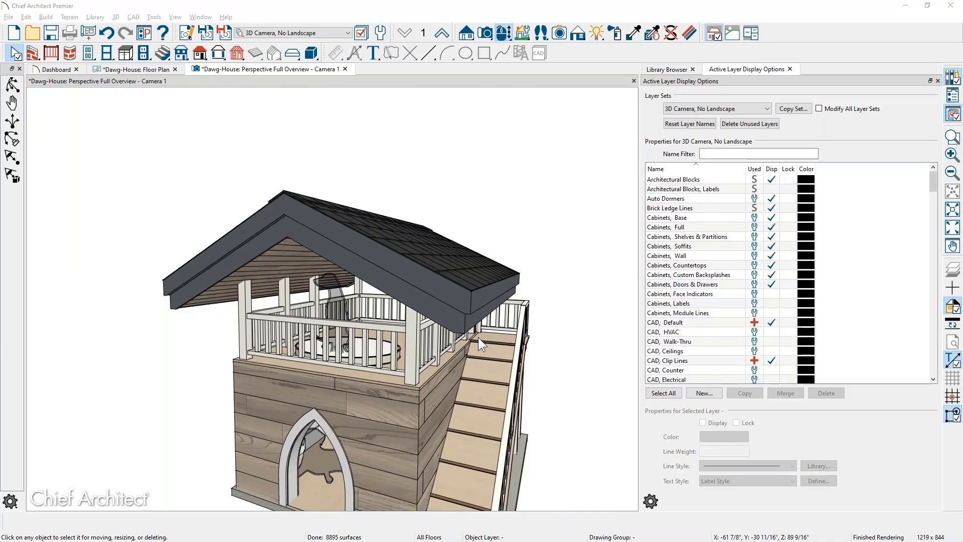
key("alt+Tab")
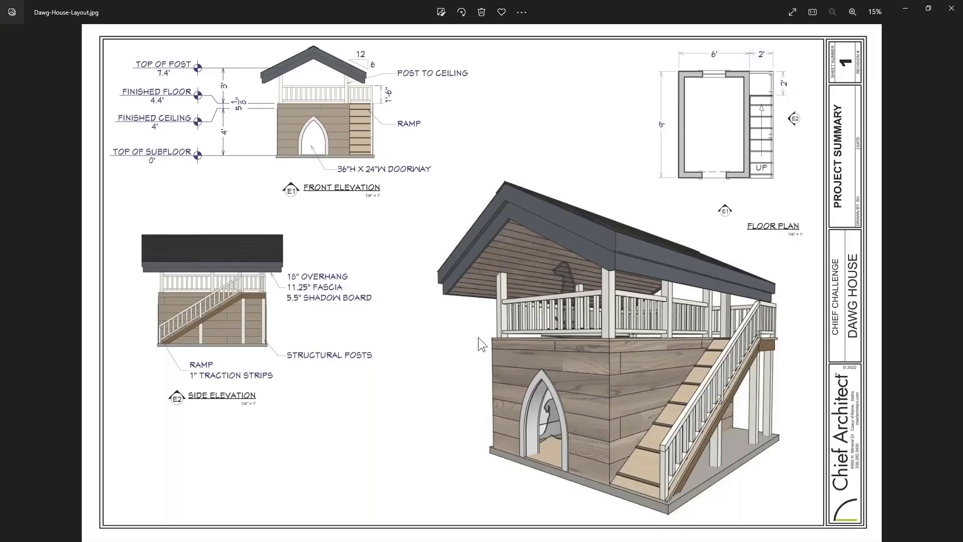
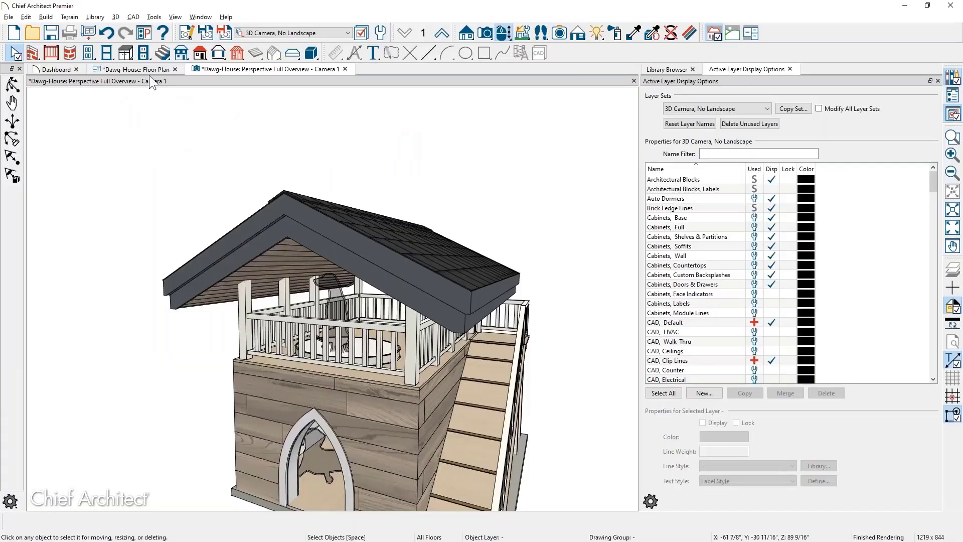
Step: Open the E2 side elevation from the floor plan and delete the second and third traction strips up from the ramp's foot
left_click(149, 70)
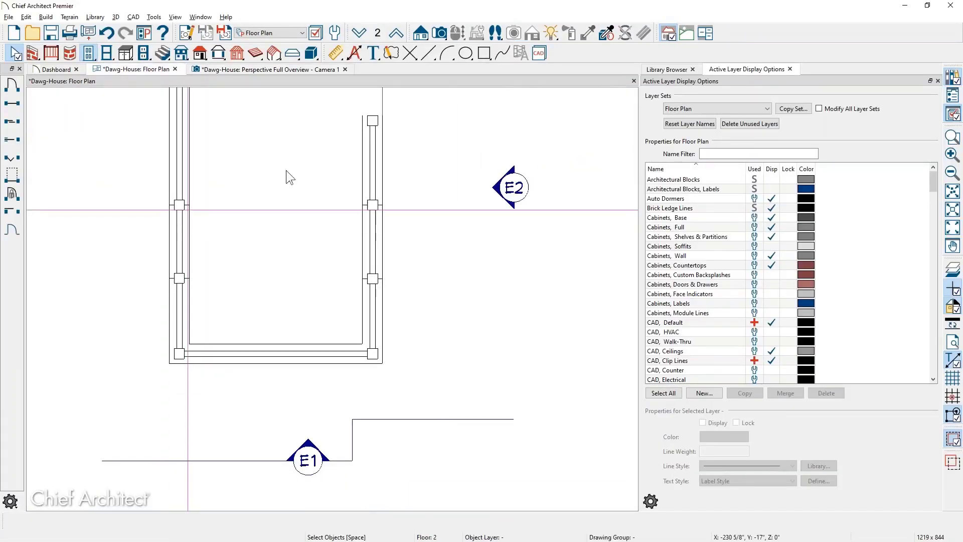
double_click(512, 188)
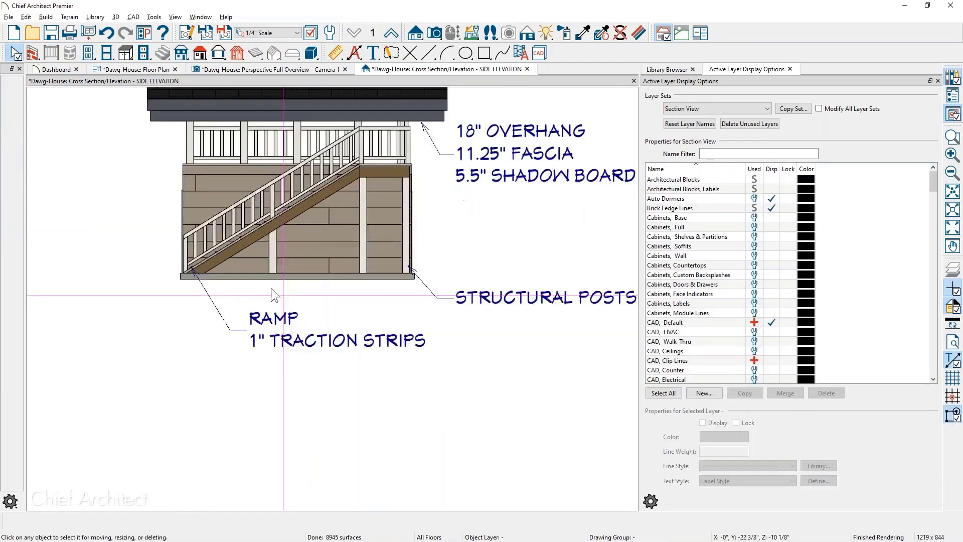
scroll(271, 289, "up", 5)
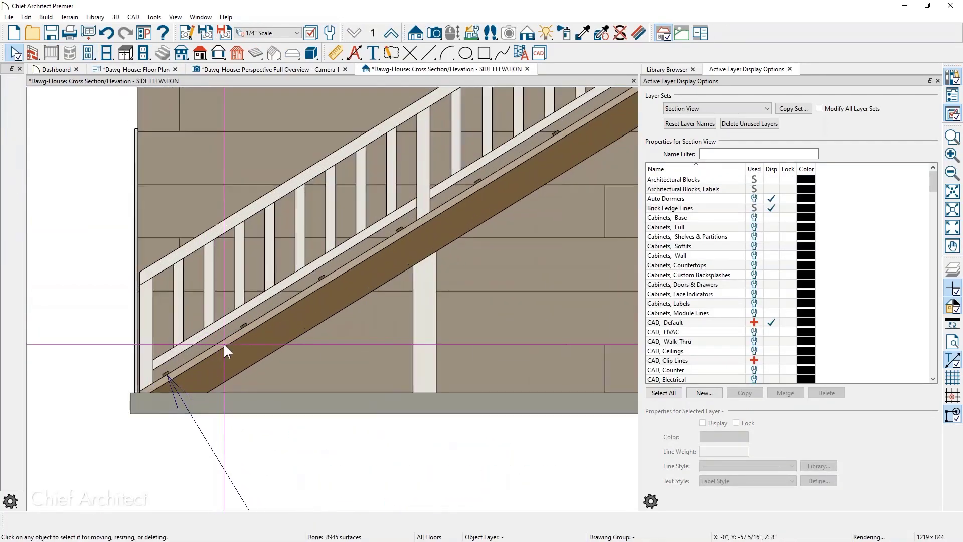
scroll(223, 342, "up", 1)
left_click(251, 315)
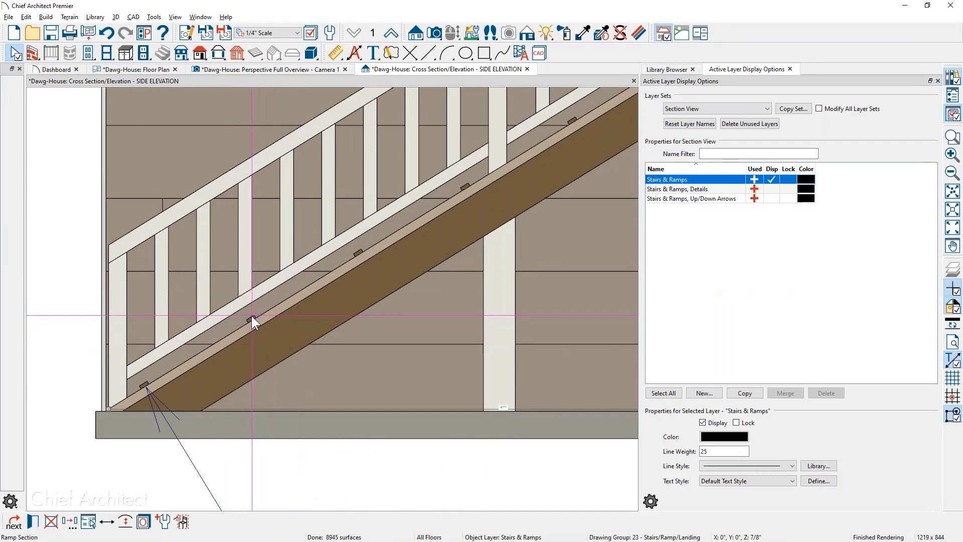
key("Escape")
left_click(250, 318)
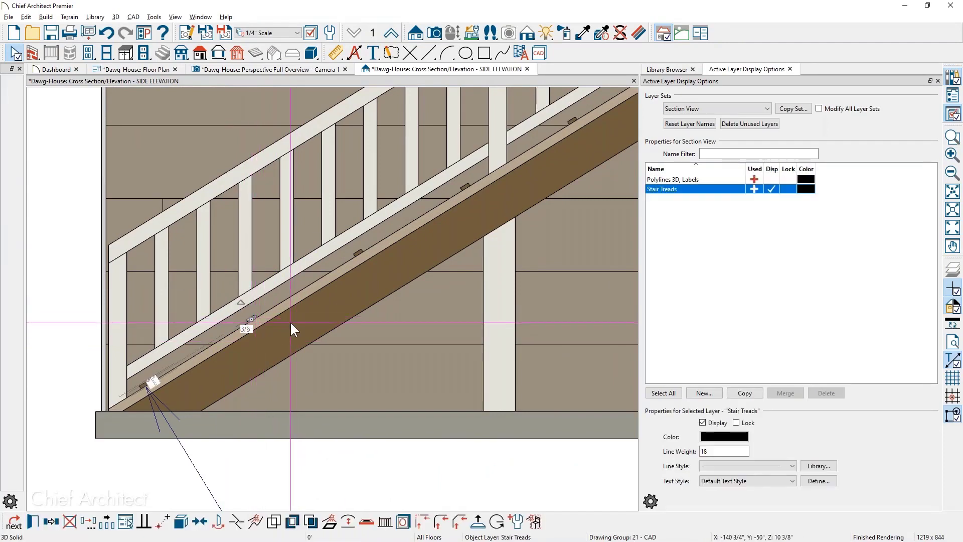
key("Escape")
scroll(201, 401, "down", 2)
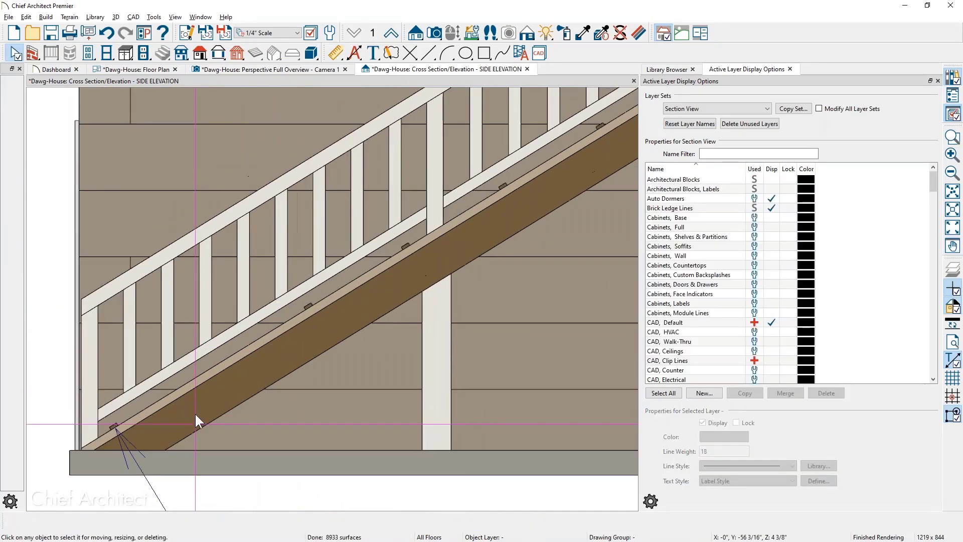
left_click(273, 342)
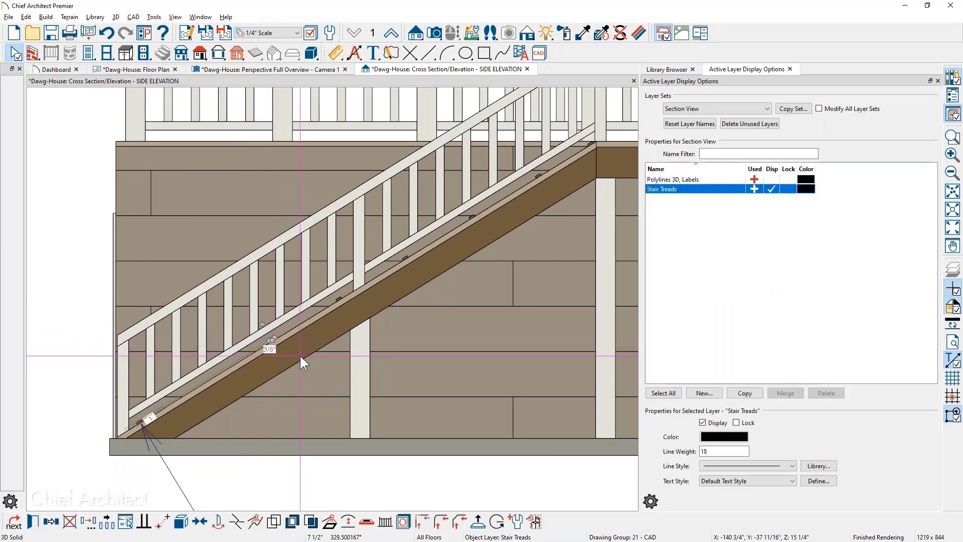
key("Escape")
scroll(142, 422, "up", 5)
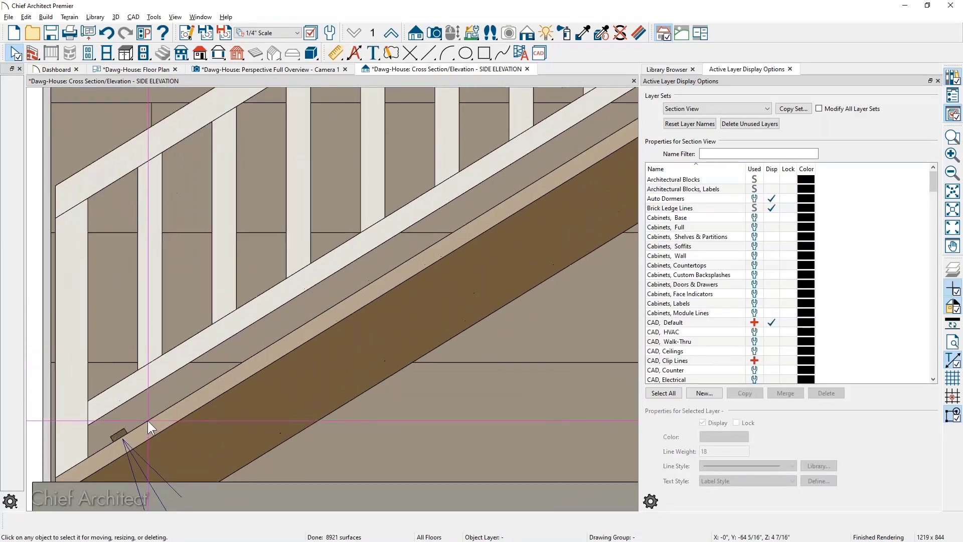
Step: With temporary dimensions hidden, copy the lowest traction strip up the ramp slope using Multiple Copy with 3 evenly distributed copies
left_click(114, 435)
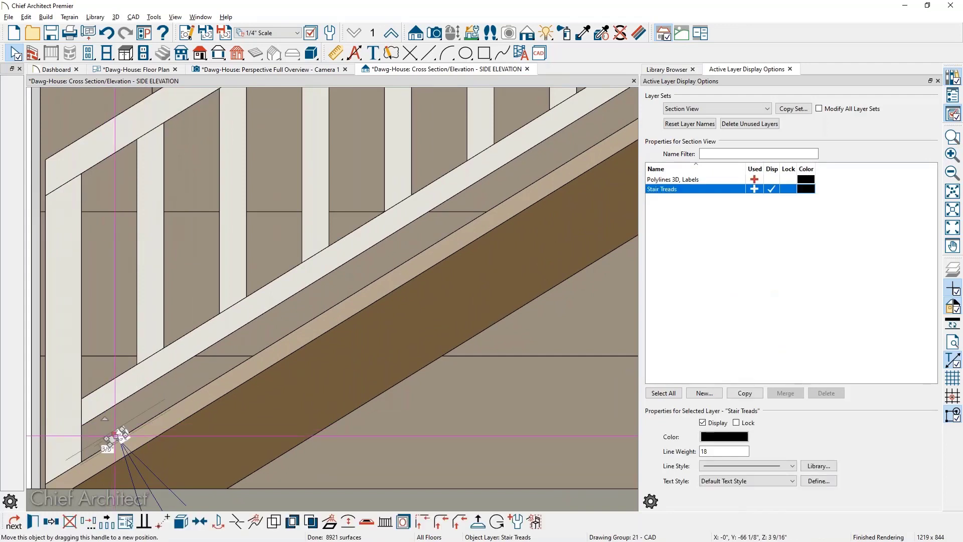
key("t")
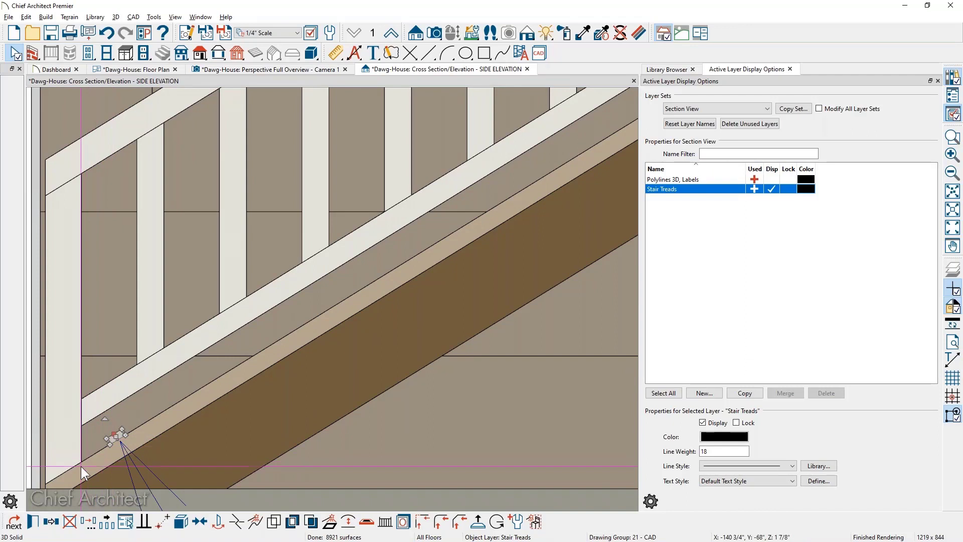
left_click(106, 527)
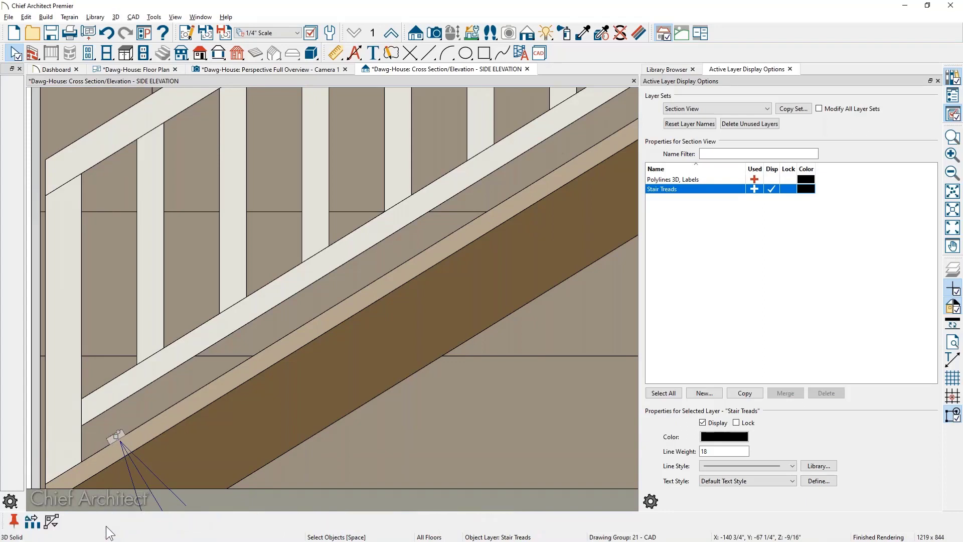
left_click(32, 524)
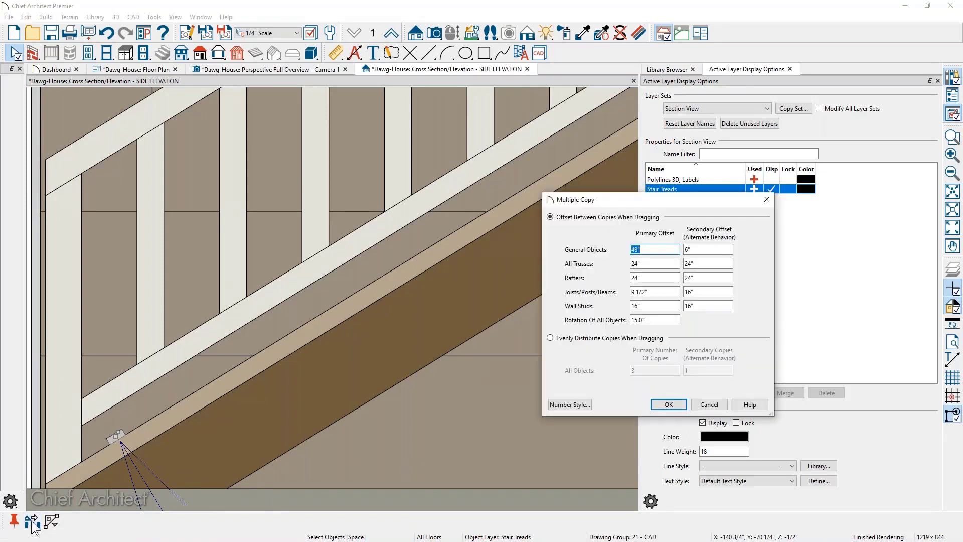
left_click(550, 338)
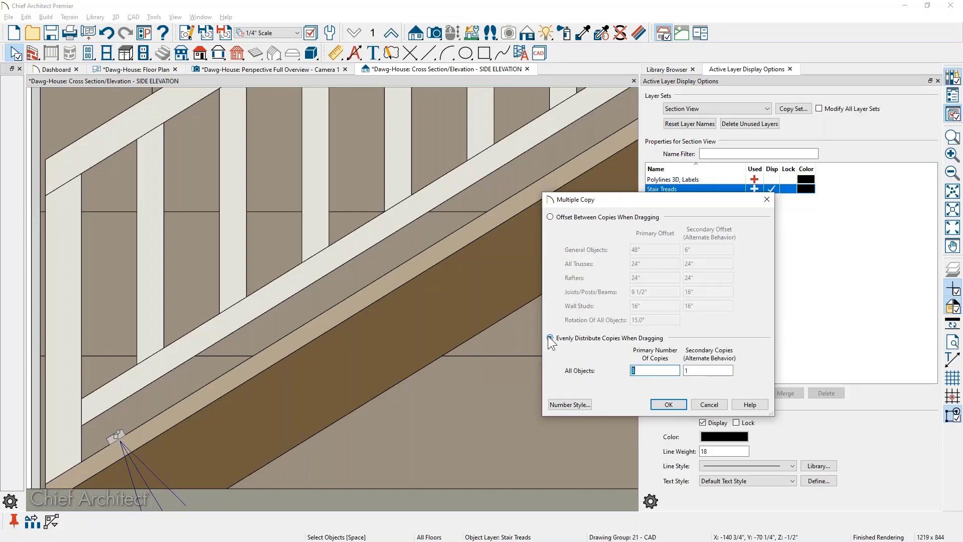
left_click(668, 404)
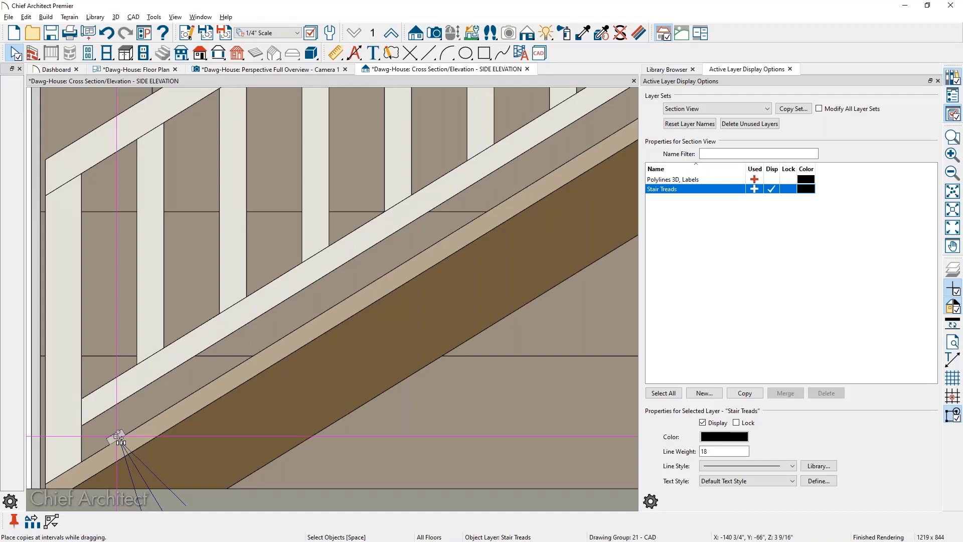
left_click_drag(120, 439, 476, 223)
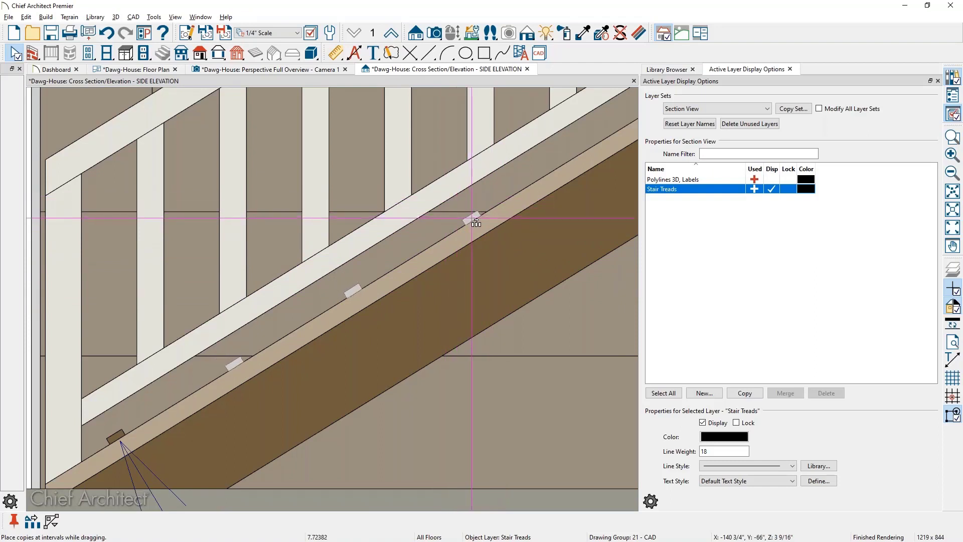
left_click_drag(471, 218, 471, 218)
key("Escape")
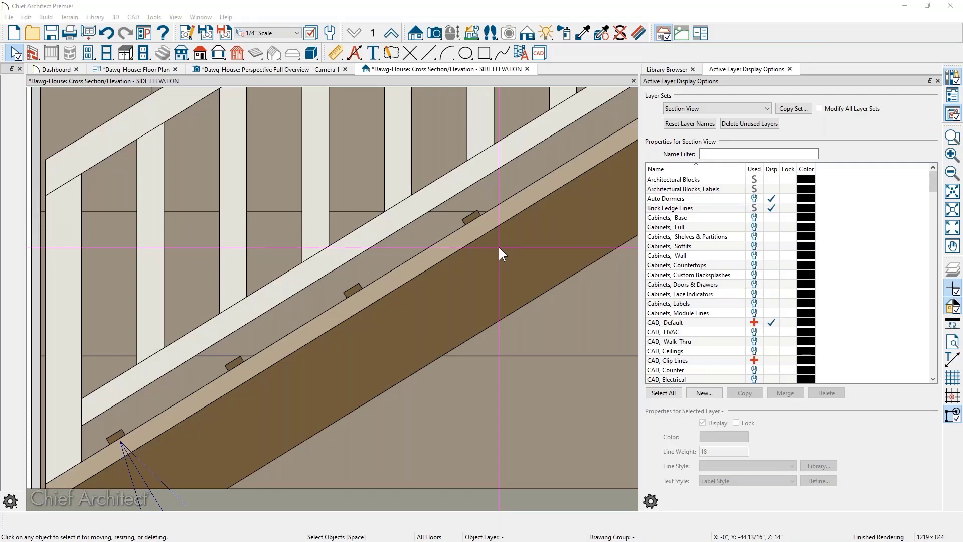
Step: Close the side elevation and open the E1 front elevation from the floor plan
key("alt+Tab")
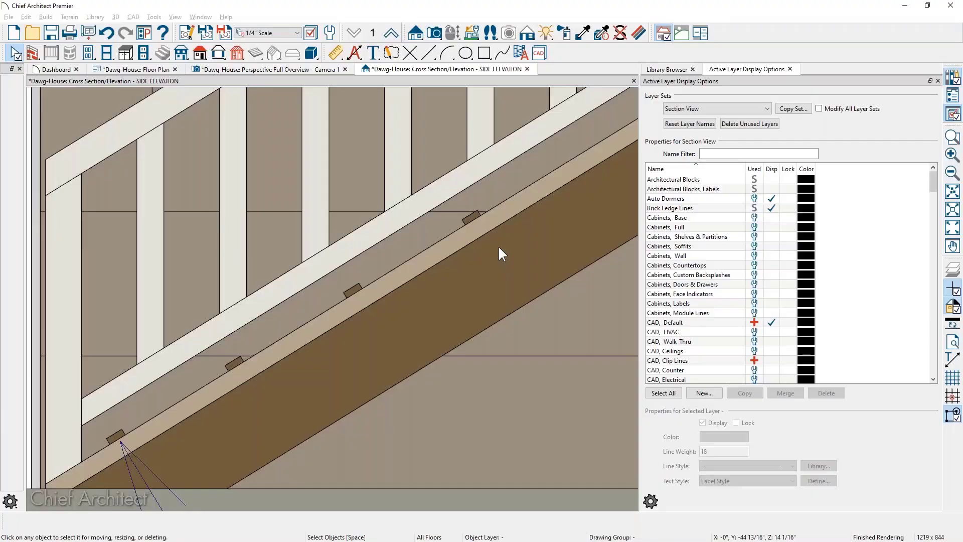
left_click(527, 69)
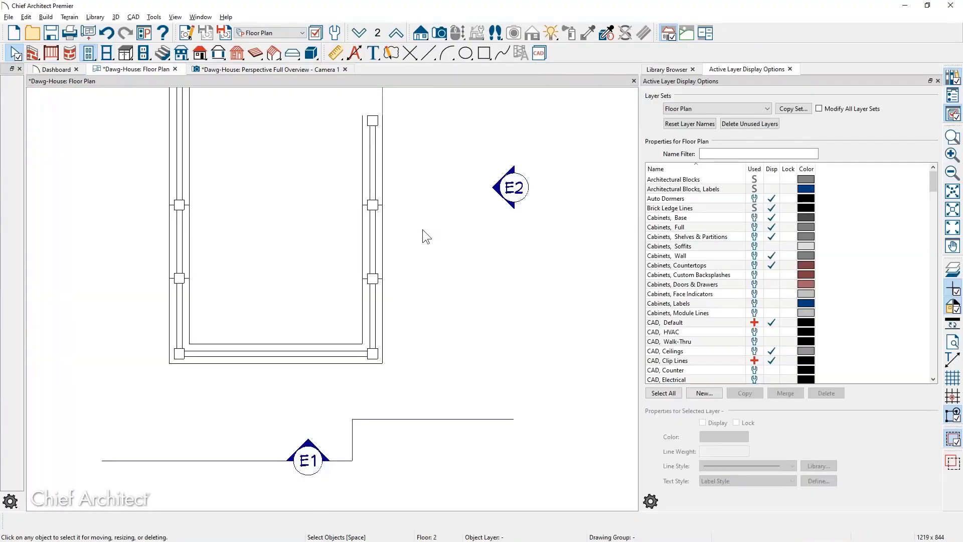
scroll(422, 229, "down", 2)
double_click(341, 389)
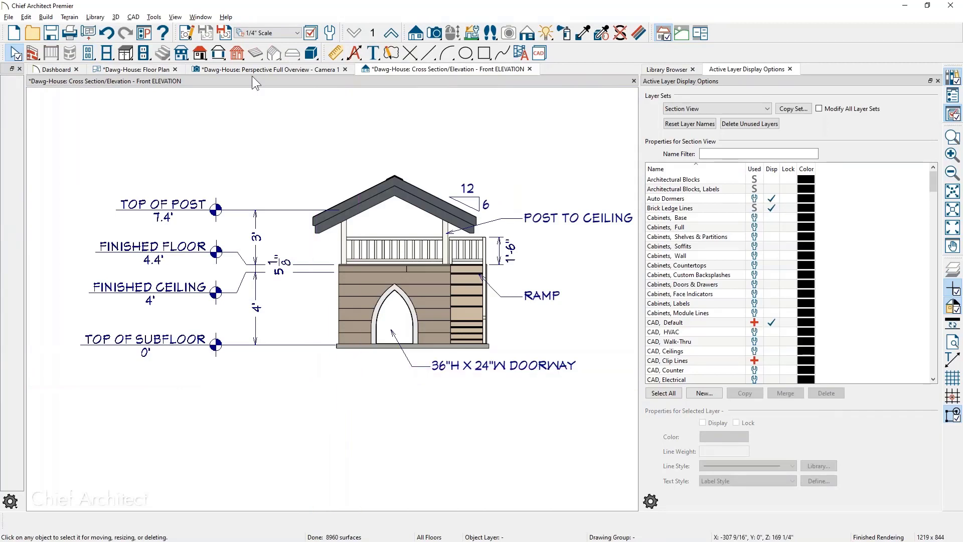
Step: Create a new Cross Section/Elevation view in the floor plan, looking from below the E1 callout toward the front of the dog house
left_click(146, 71)
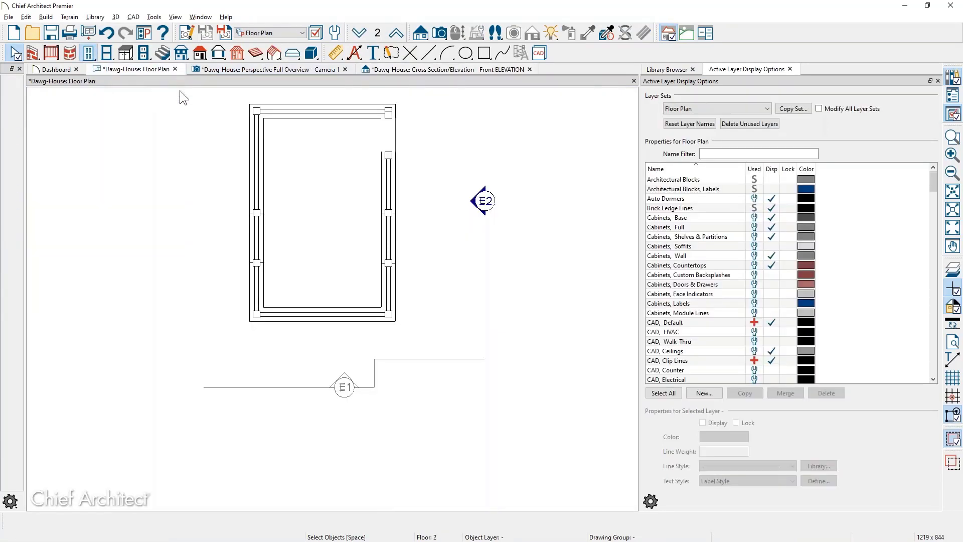
left_click(419, 35)
left_click(420, 36)
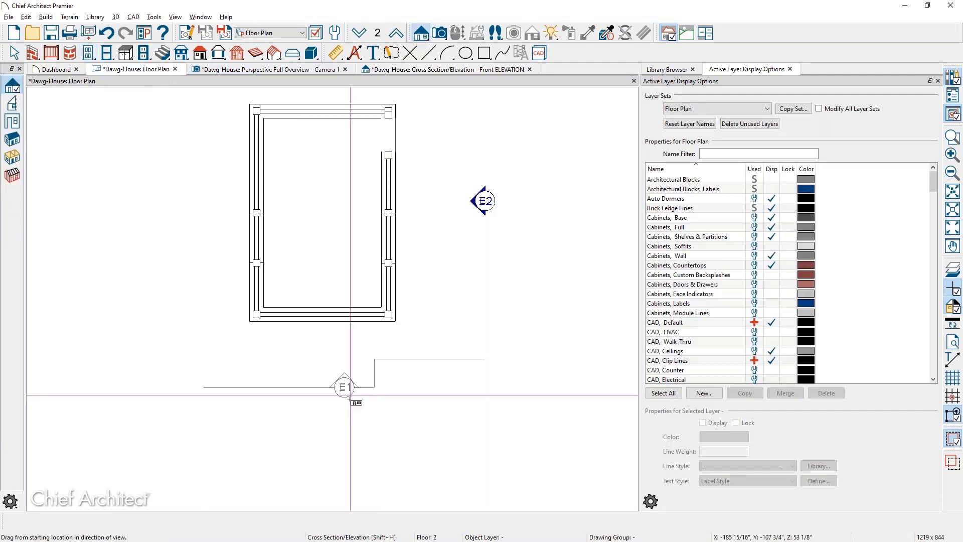
left_click_drag(343, 419, 350, 296)
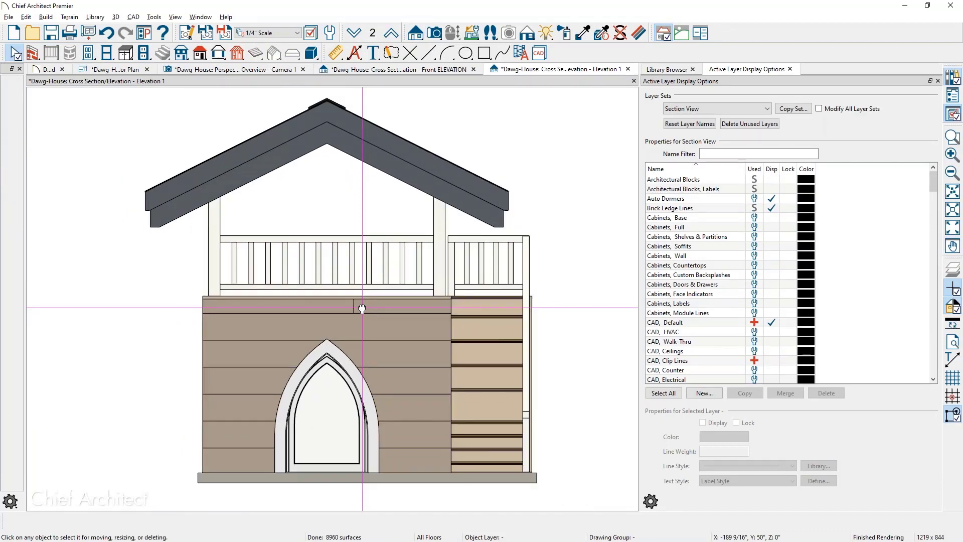
Step: Add Auto Story Pole Dimensions to the new front elevation
left_click(352, 57)
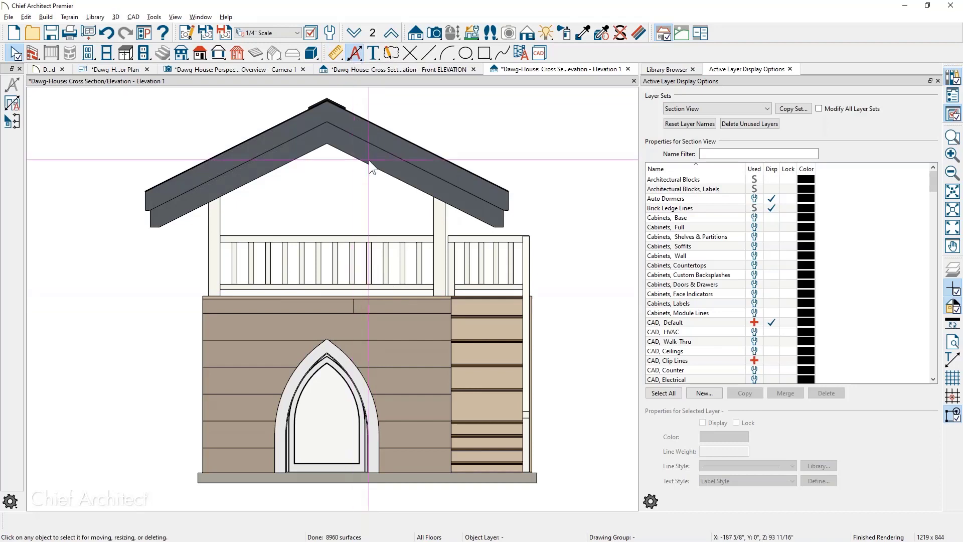
middle_click_drag(383, 183, 389, 192)
scroll(389, 192, "down", 2)
middle_click_drag(319, 185, 367, 175)
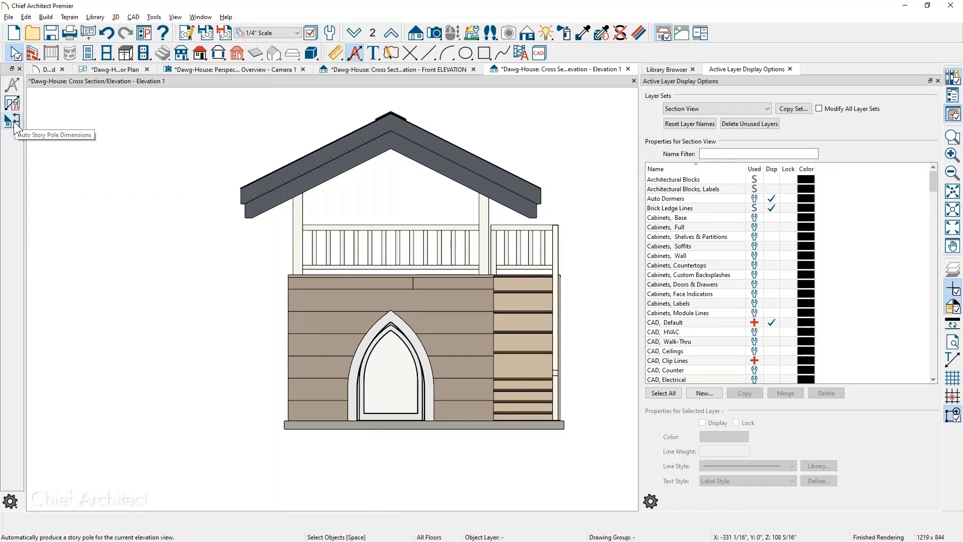
left_click(14, 124)
scroll(231, 266, "down", 2)
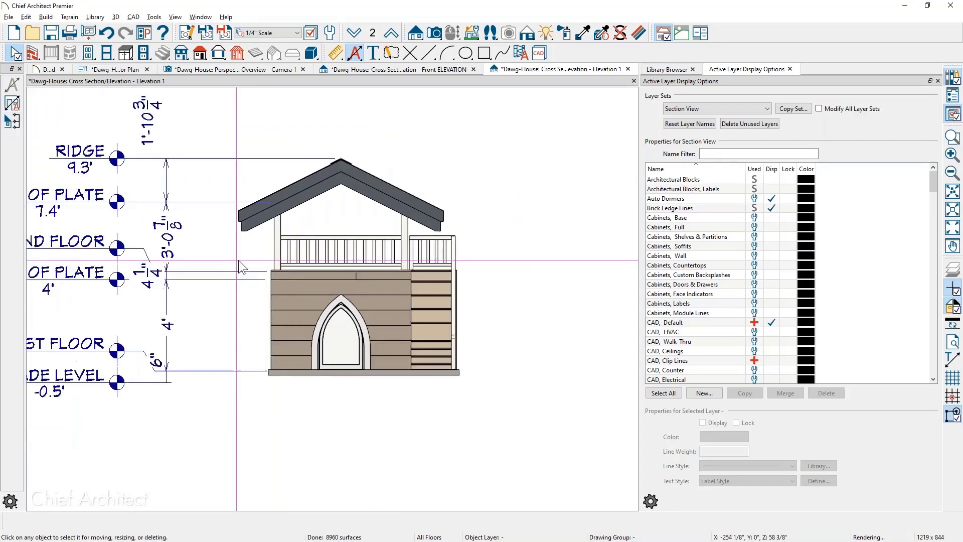
middle_click_drag(231, 266, 337, 264)
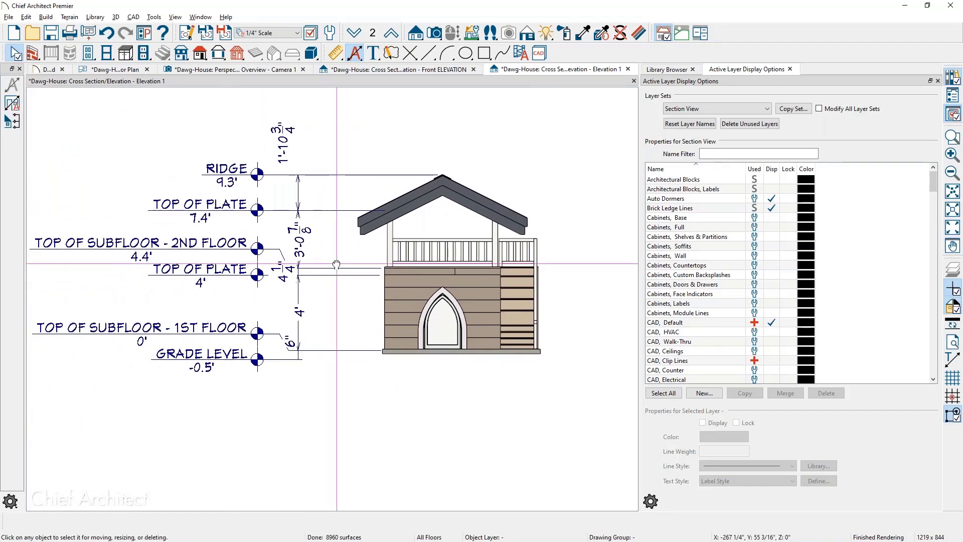
Step: Remove the roof ridge point and its marker from the story pole dimension line
left_click(289, 207)
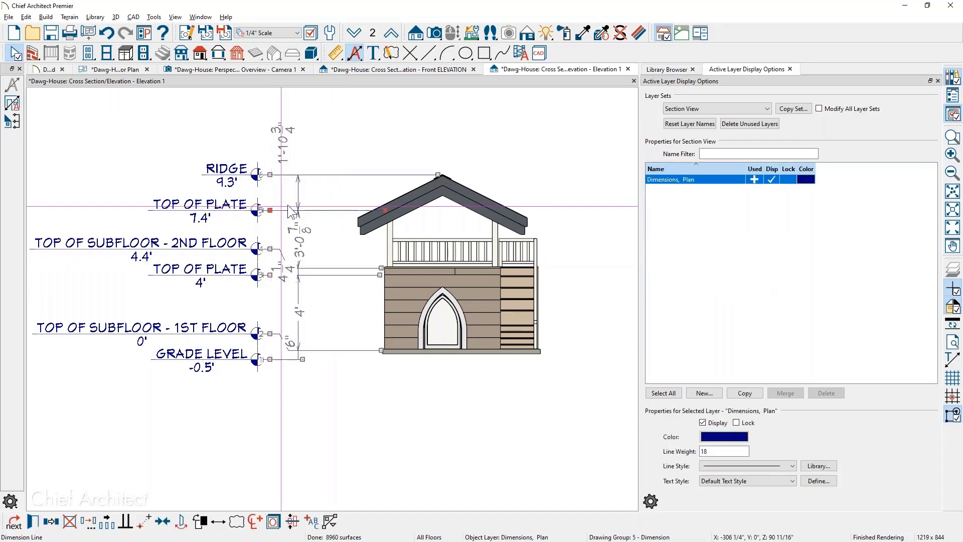
left_click(298, 190)
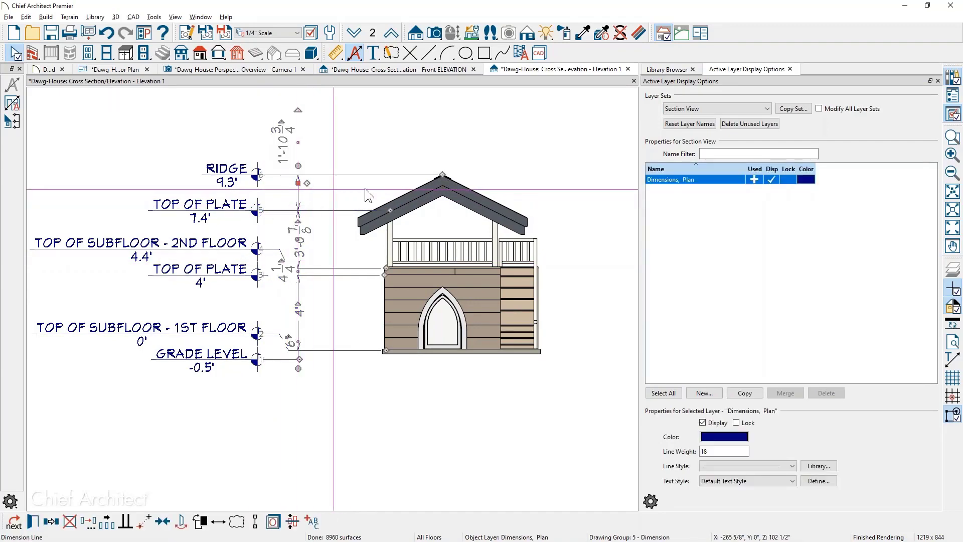
scroll(411, 187, "up", 2)
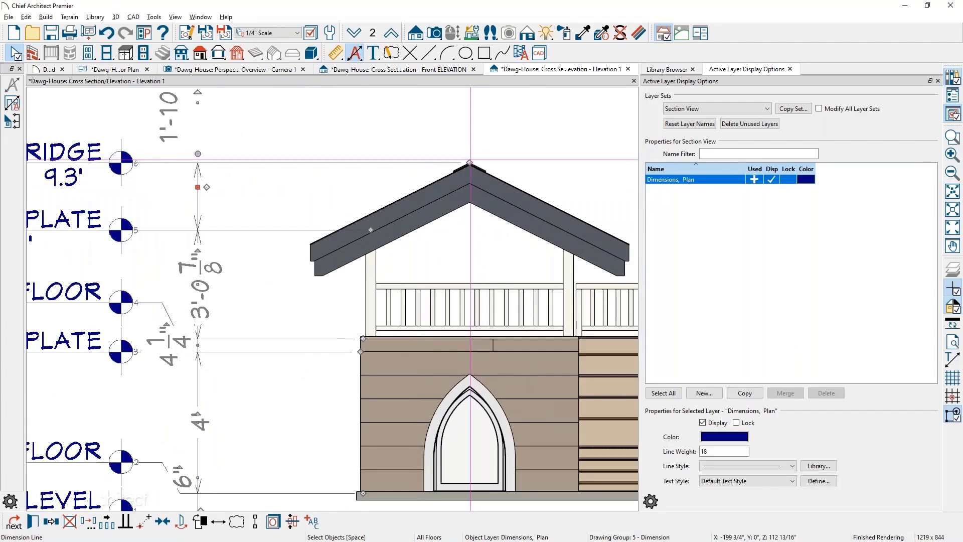
left_click_drag(469, 161, 455, 139)
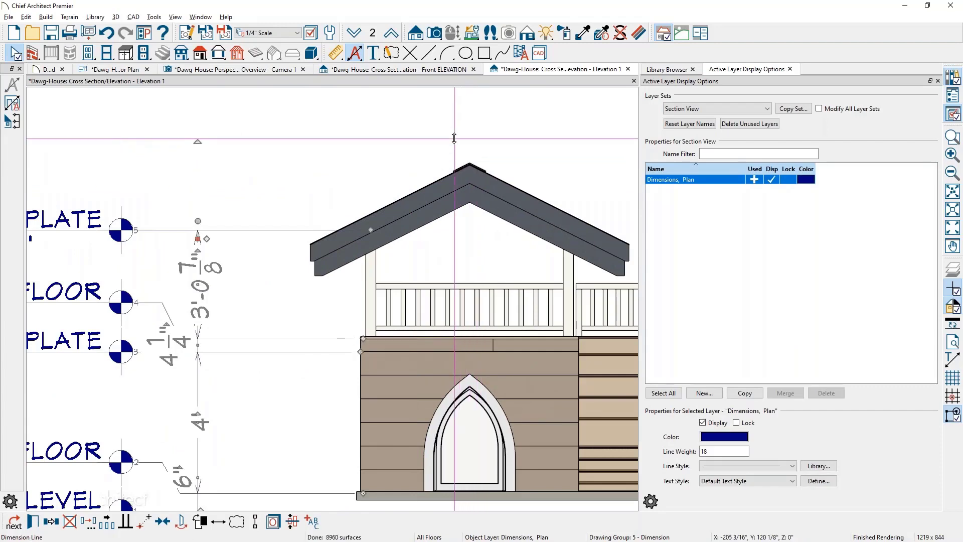
scroll(306, 215, "down", 2)
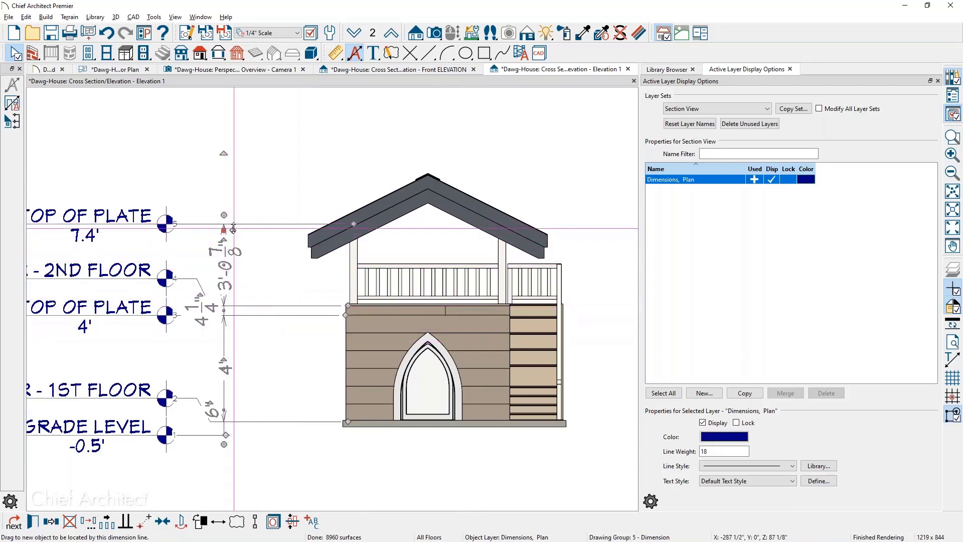
Step: Extend the story pole dimension line to locate the roof ridge peak again
scroll(232, 229, "up", 1)
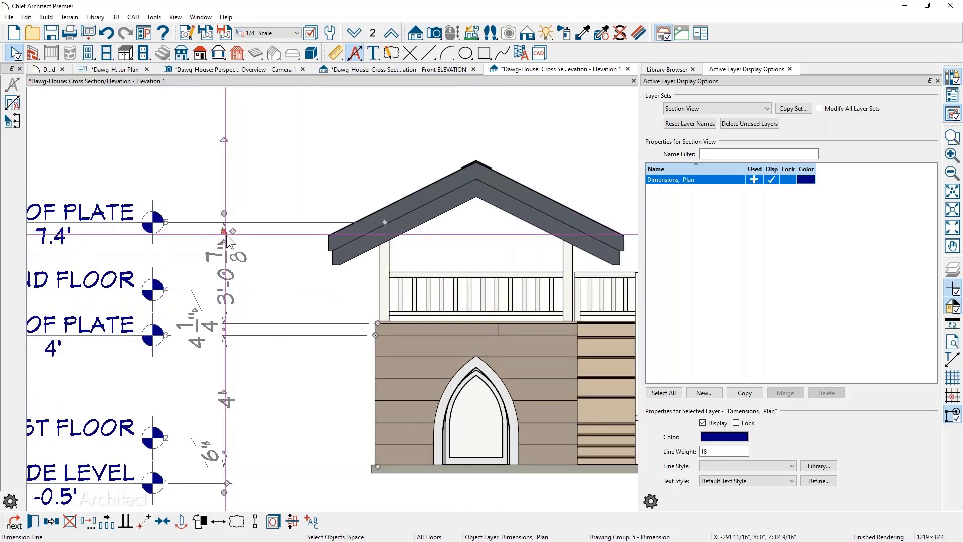
left_click_drag(232, 231, 474, 164)
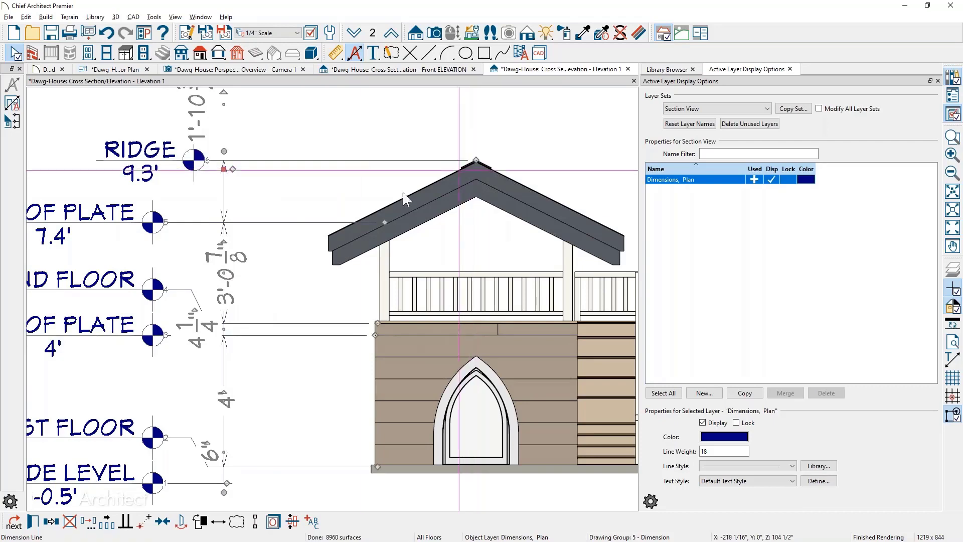
scroll(362, 223, "down", 2)
key("Escape")
scroll(247, 350, "down", 1)
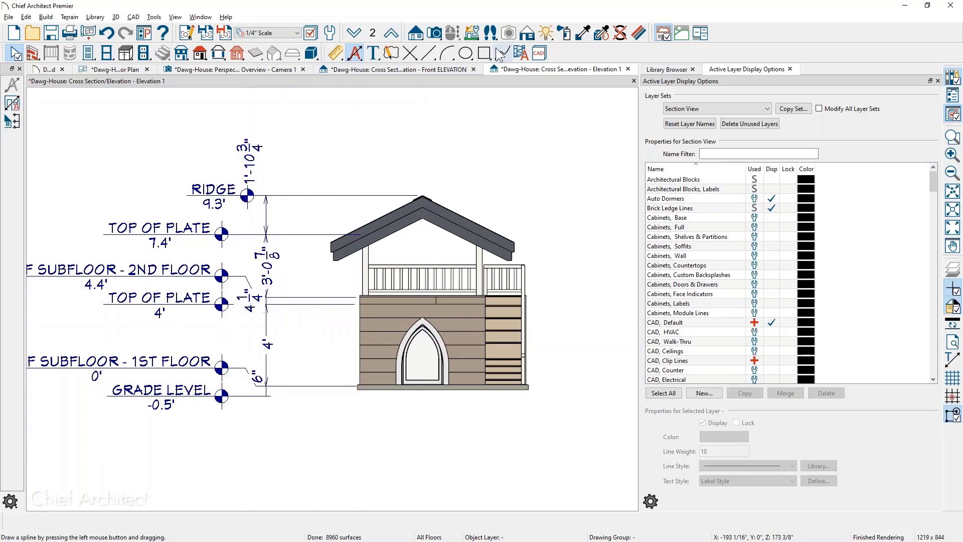
Step: Review the Auto Story Pole Dimension defaults, including the general and Locate Elevations settings, leaving them unchanged
left_click(333, 39)
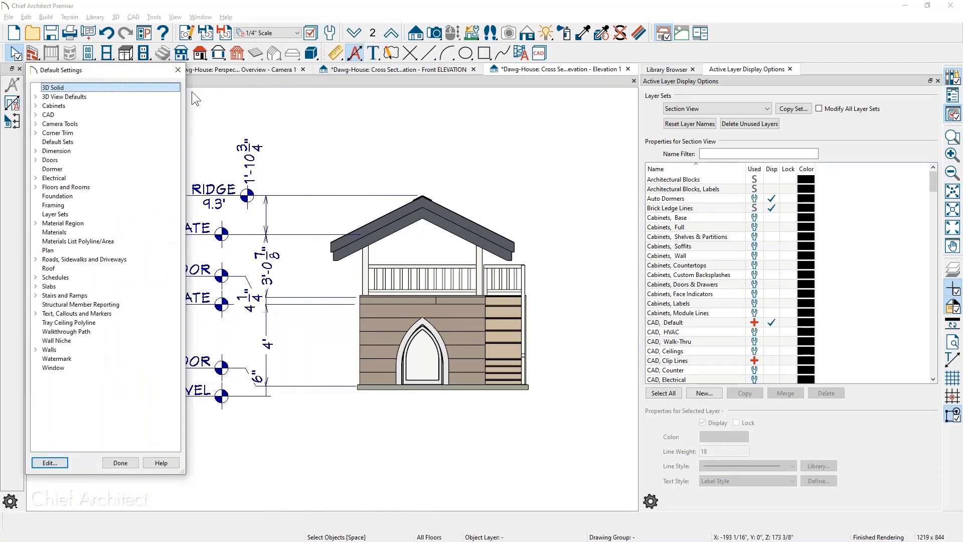
left_click(36, 151)
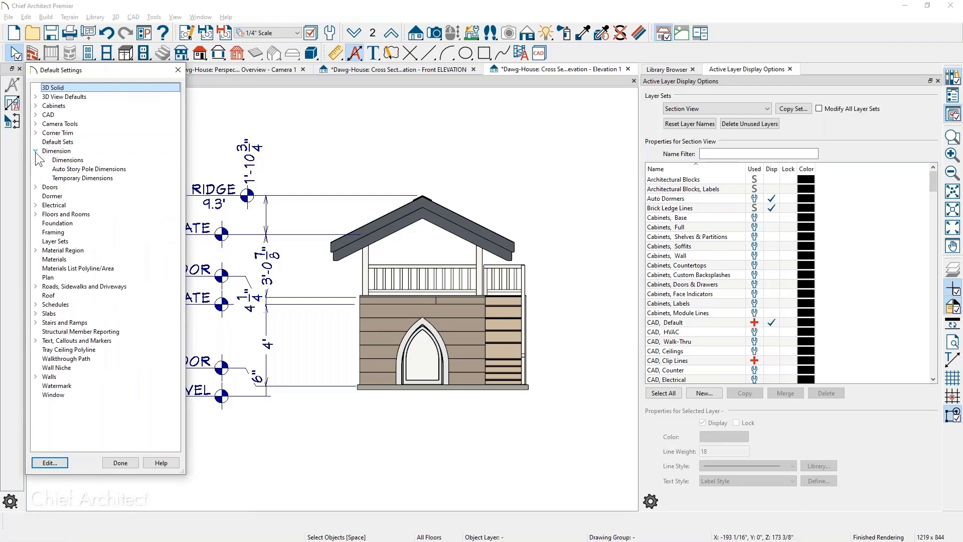
double_click(126, 168)
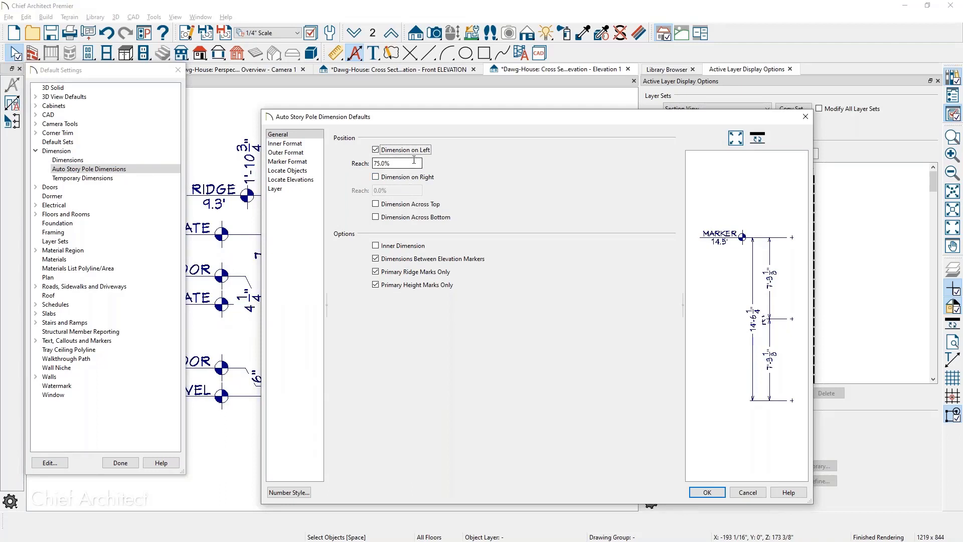
left_click(311, 179)
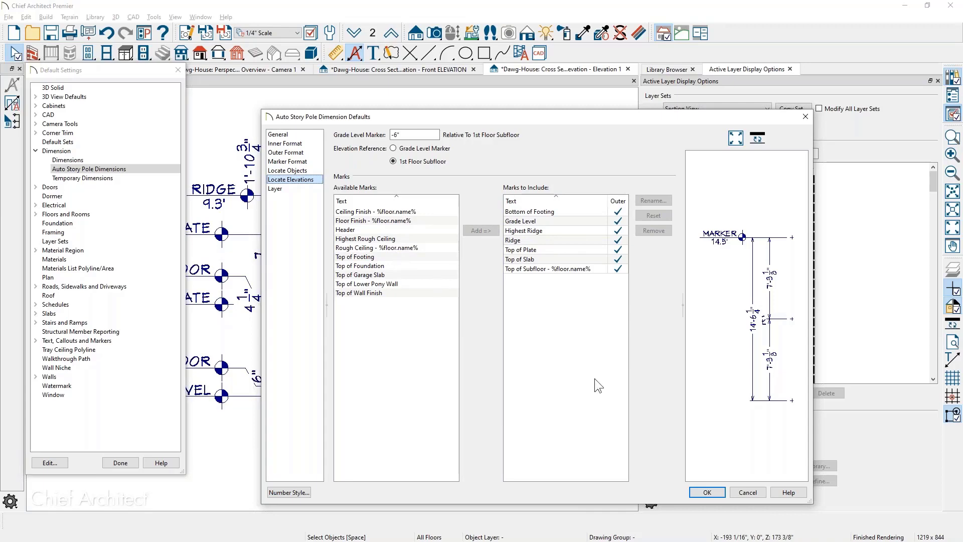
left_click(760, 493)
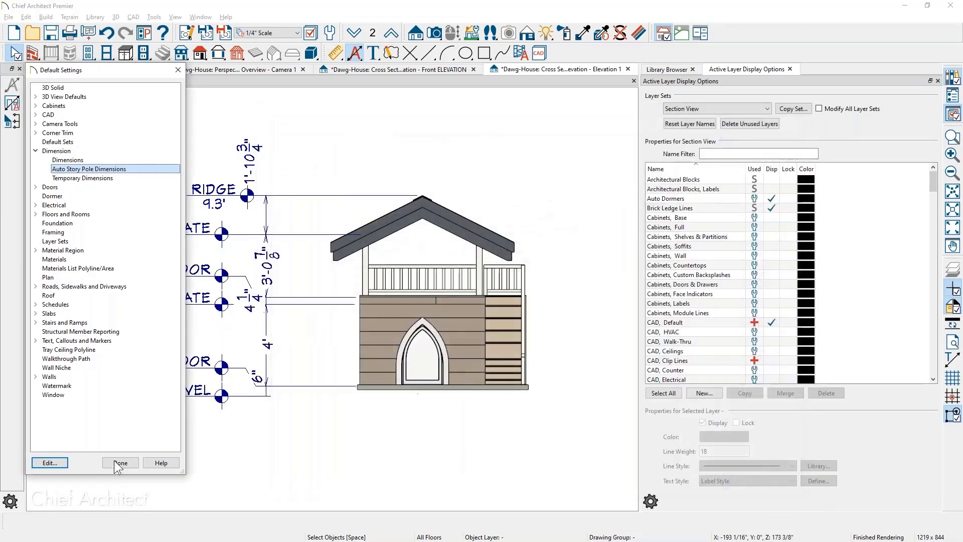
left_click(113, 461)
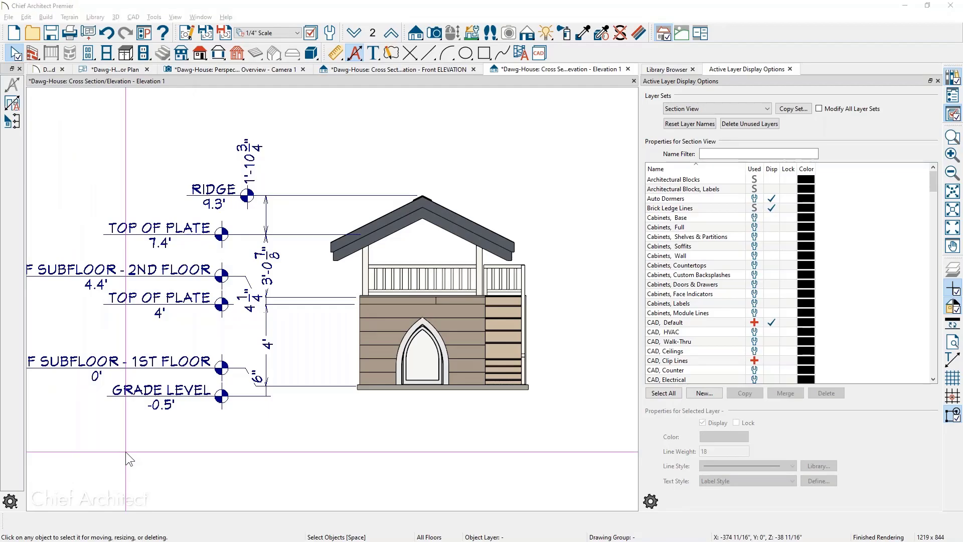
Step: Switch to the Photos viewer and view the first two dog house challenge entry images in a maximized window
key("alt+Tab")
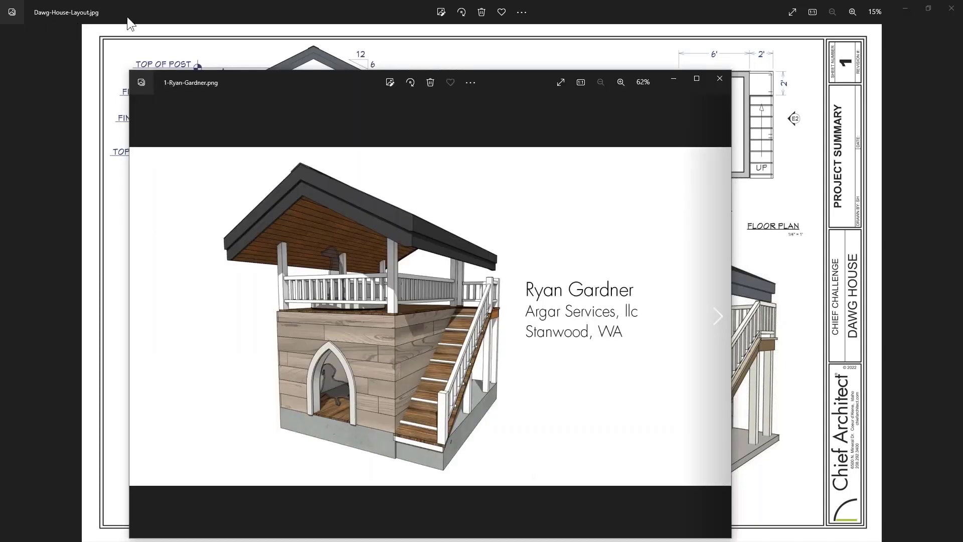
left_click(698, 80)
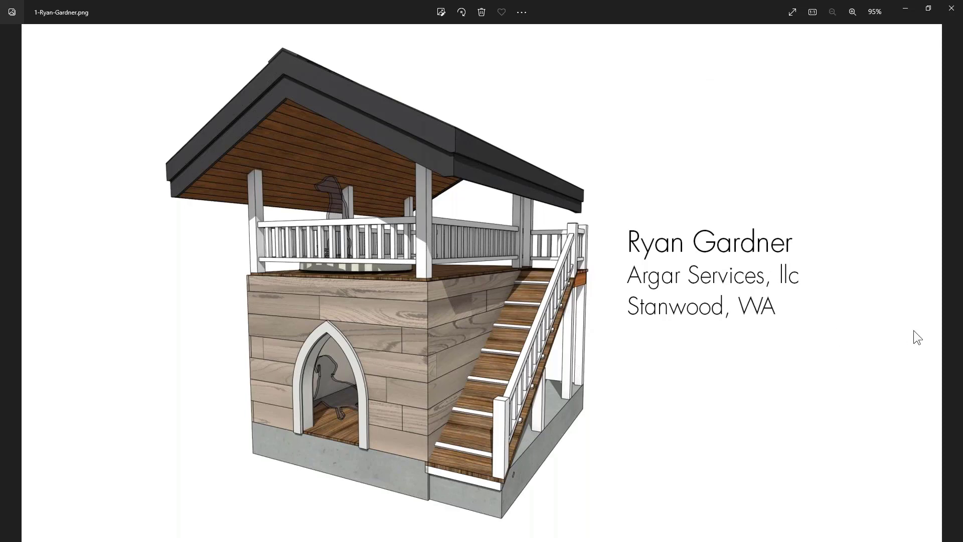
mouse_move(949, 294)
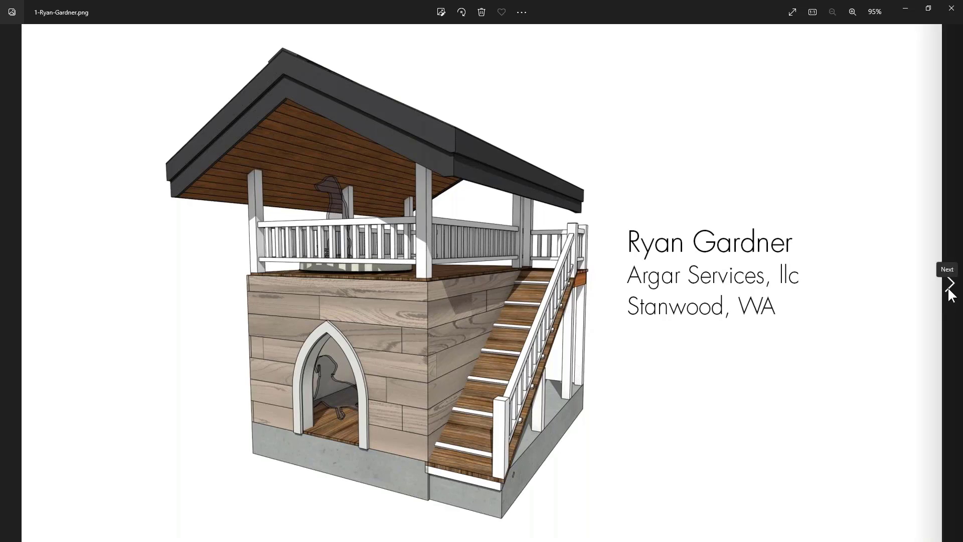
left_click(950, 289)
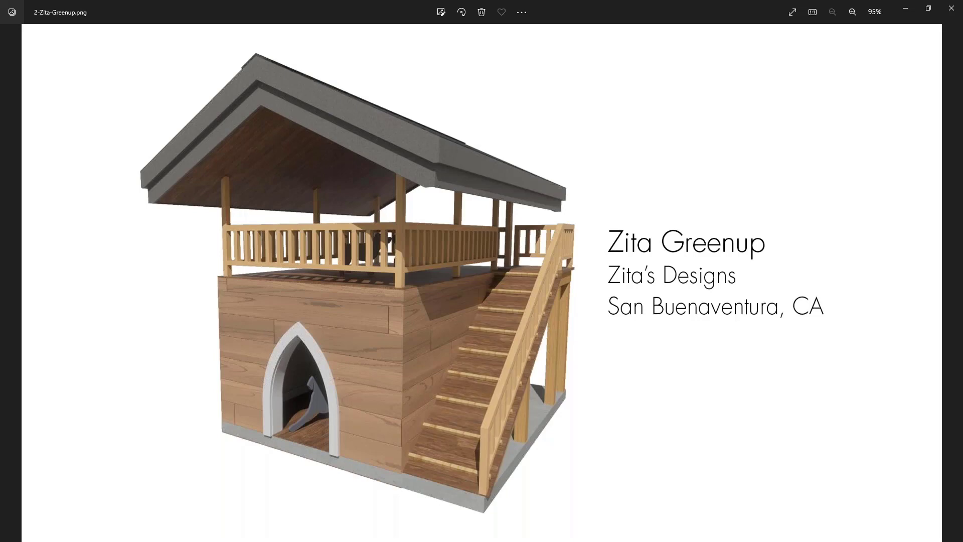
Step: View 3-Chief-Gear-FBHL.PNG enlarged in its own maximized window, then restore and minimize that window
key("alt+Tab")
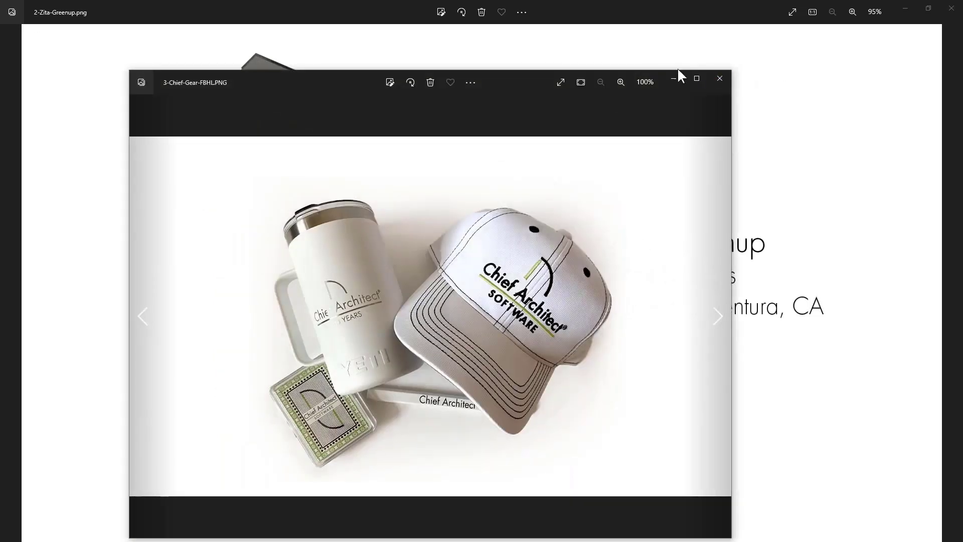
left_click(703, 86)
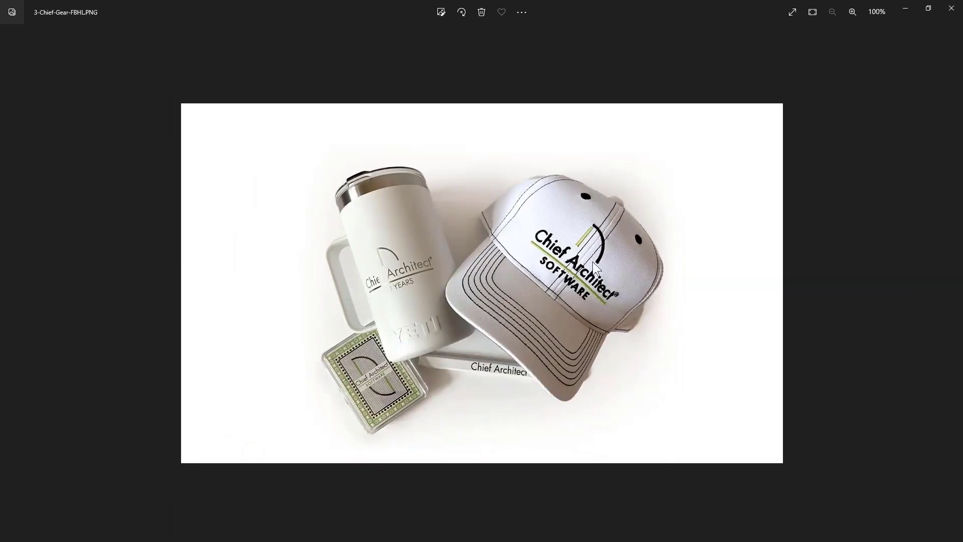
scroll(567, 310, "up", 4)
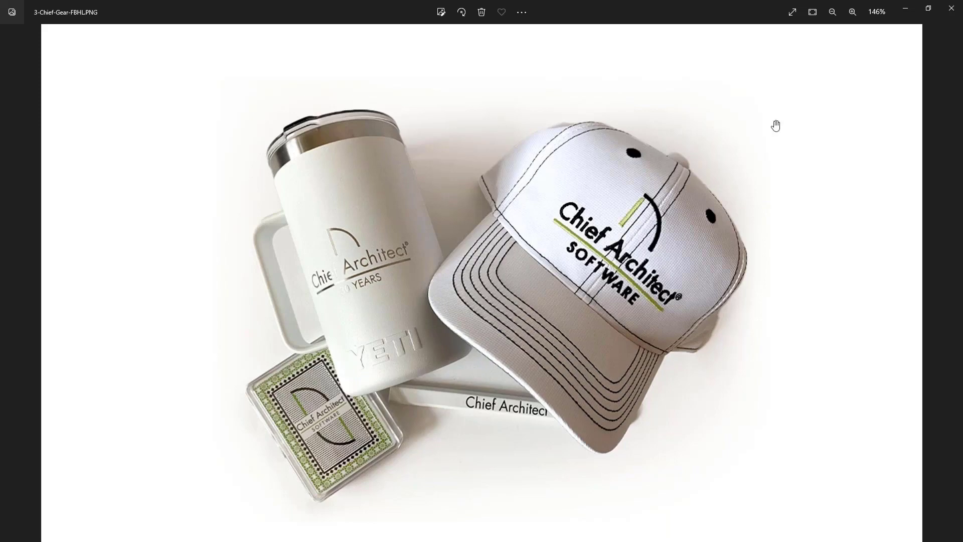
left_click(928, 8)
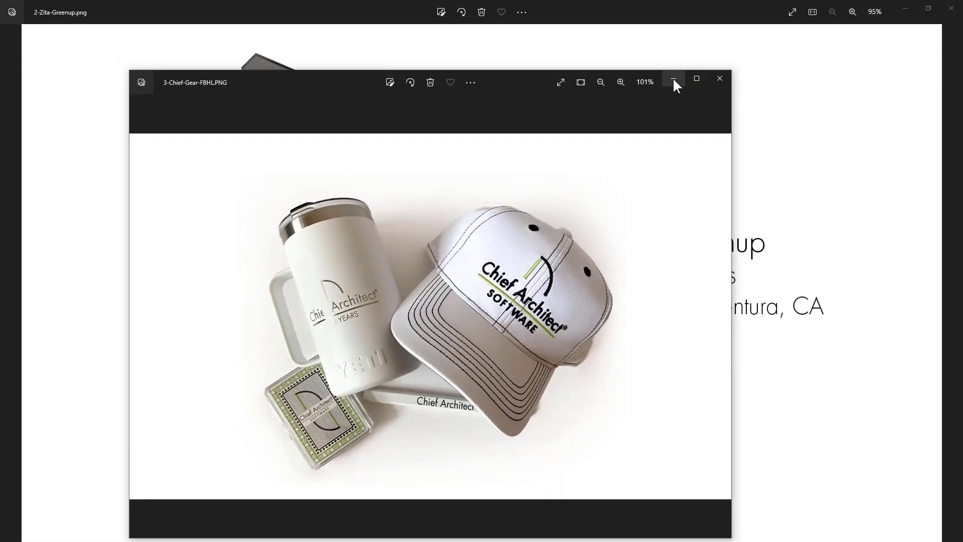
left_click(674, 81)
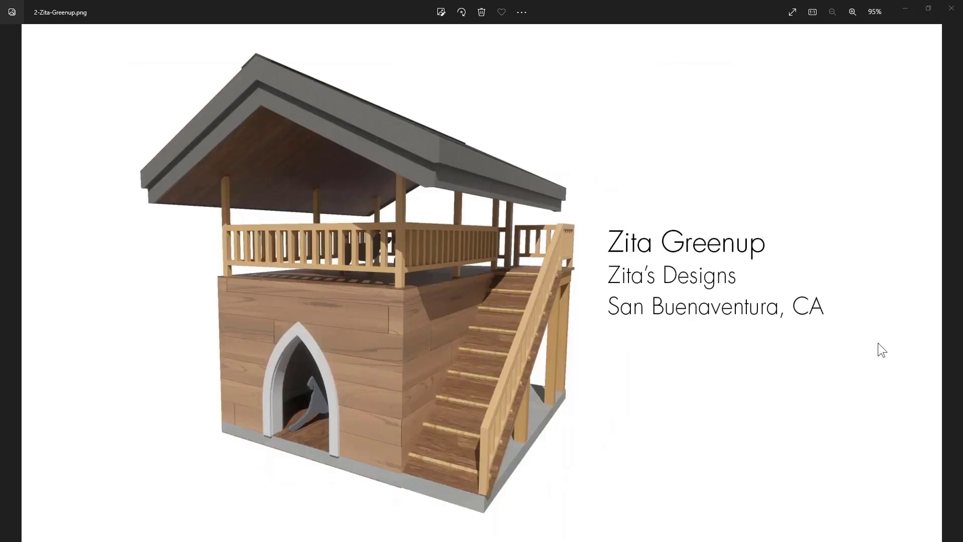
Step: Page forward from the second dog house entry image to the On-Demand Training slide, Slide2.JPG
left_click(950, 286)
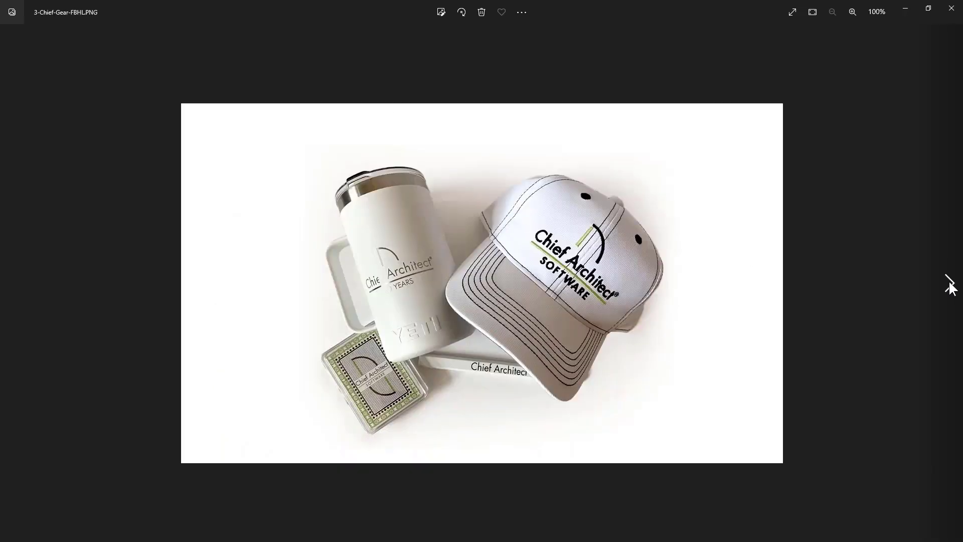
left_click(950, 286)
left_click(950, 286)
left_click(950, 286)
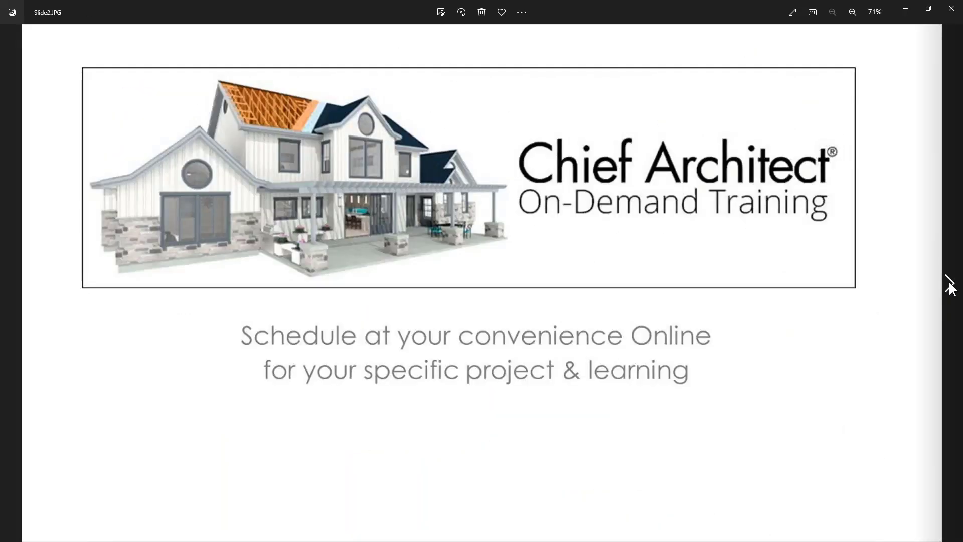
left_click(950, 286)
left_click(19, 286)
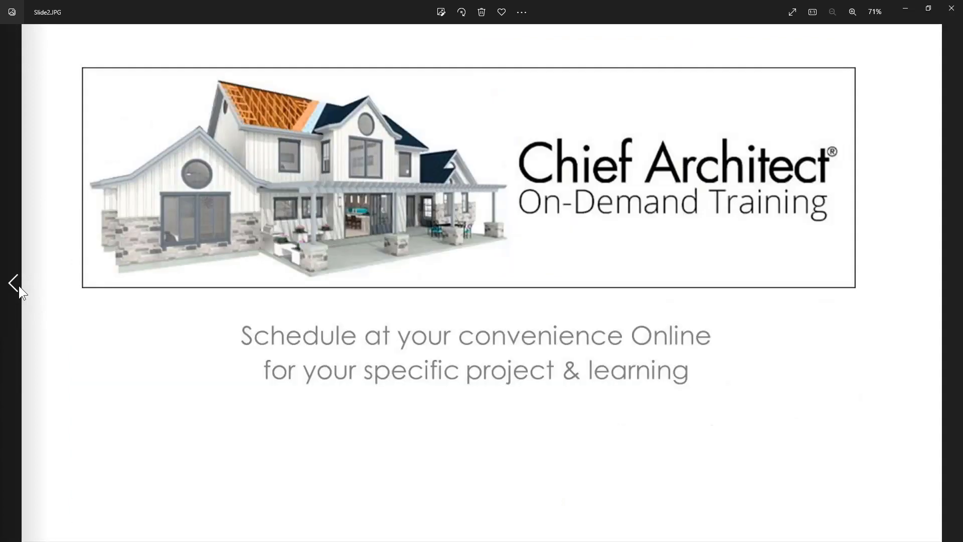